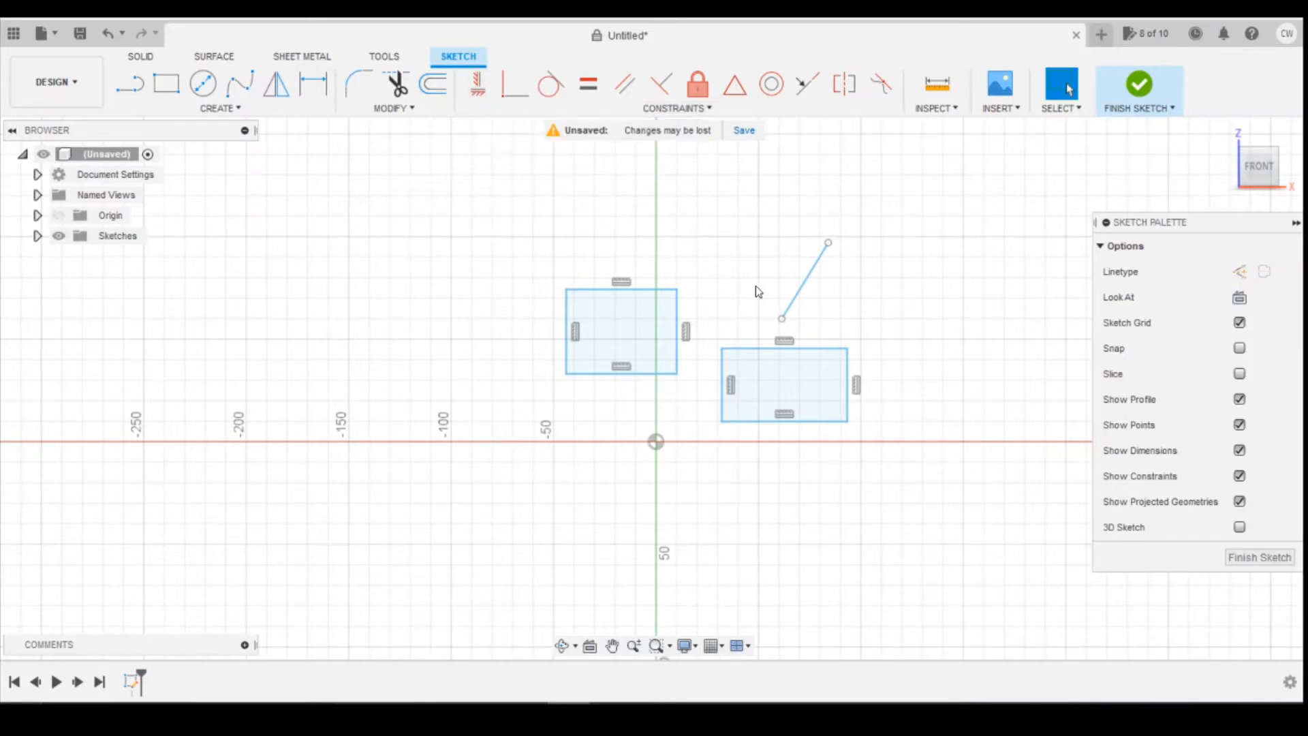
# Step: Align the first rectangle's lower-right corner horizontally with the second rectangle's upper-left corner using the Horizontal/Vertical constraint
pyautogui.click(480, 89)
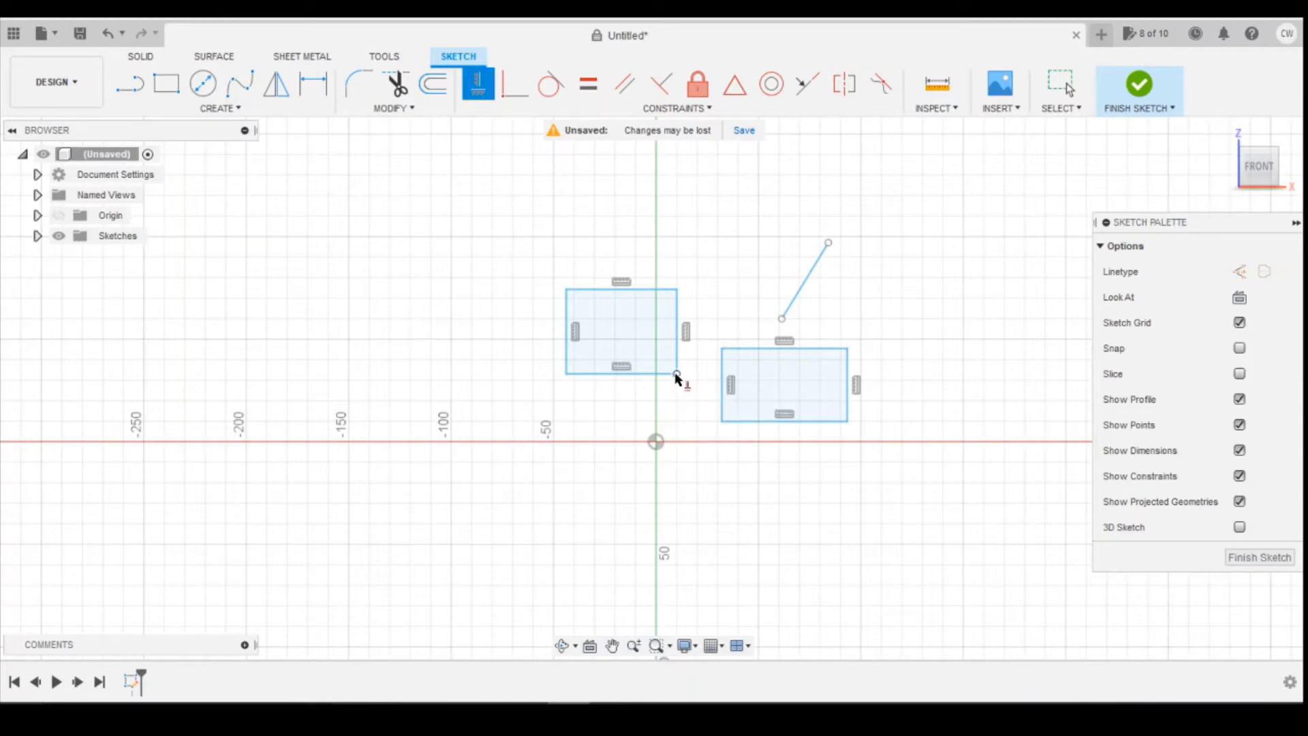
pyautogui.click(653, 374)
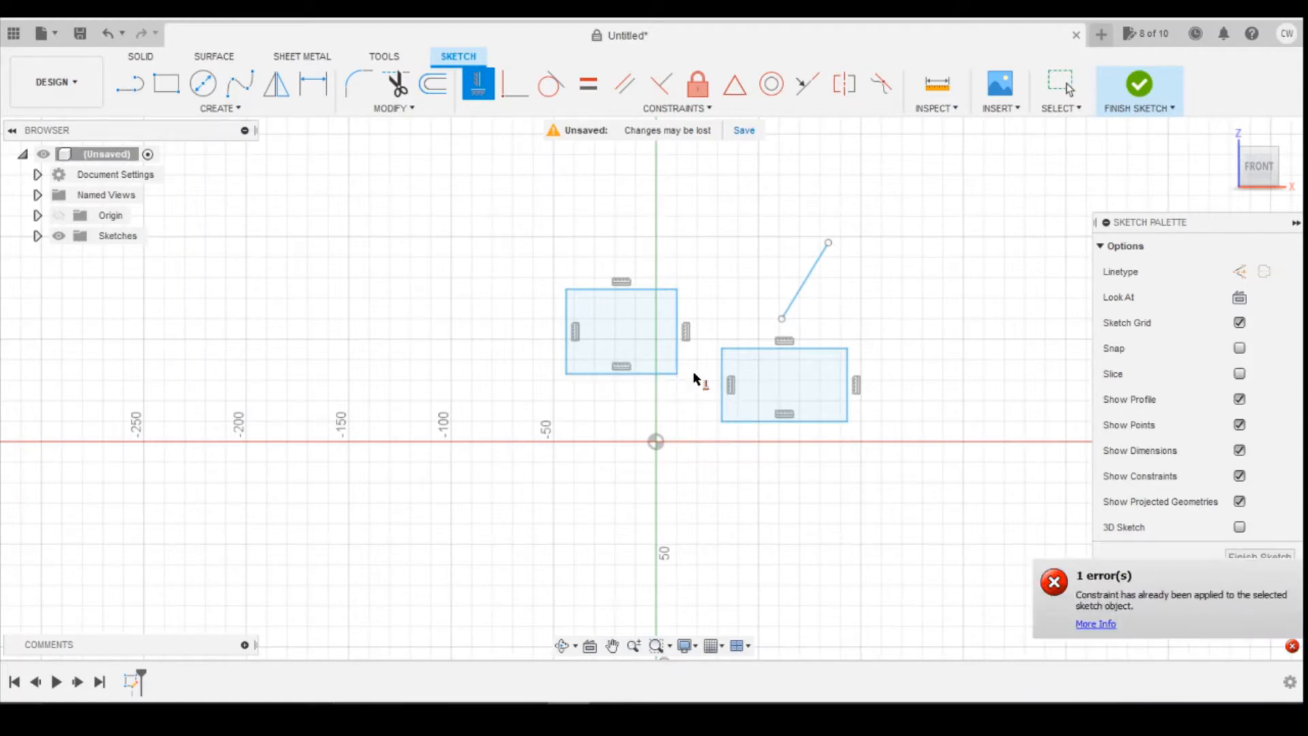
pyautogui.click(677, 374)
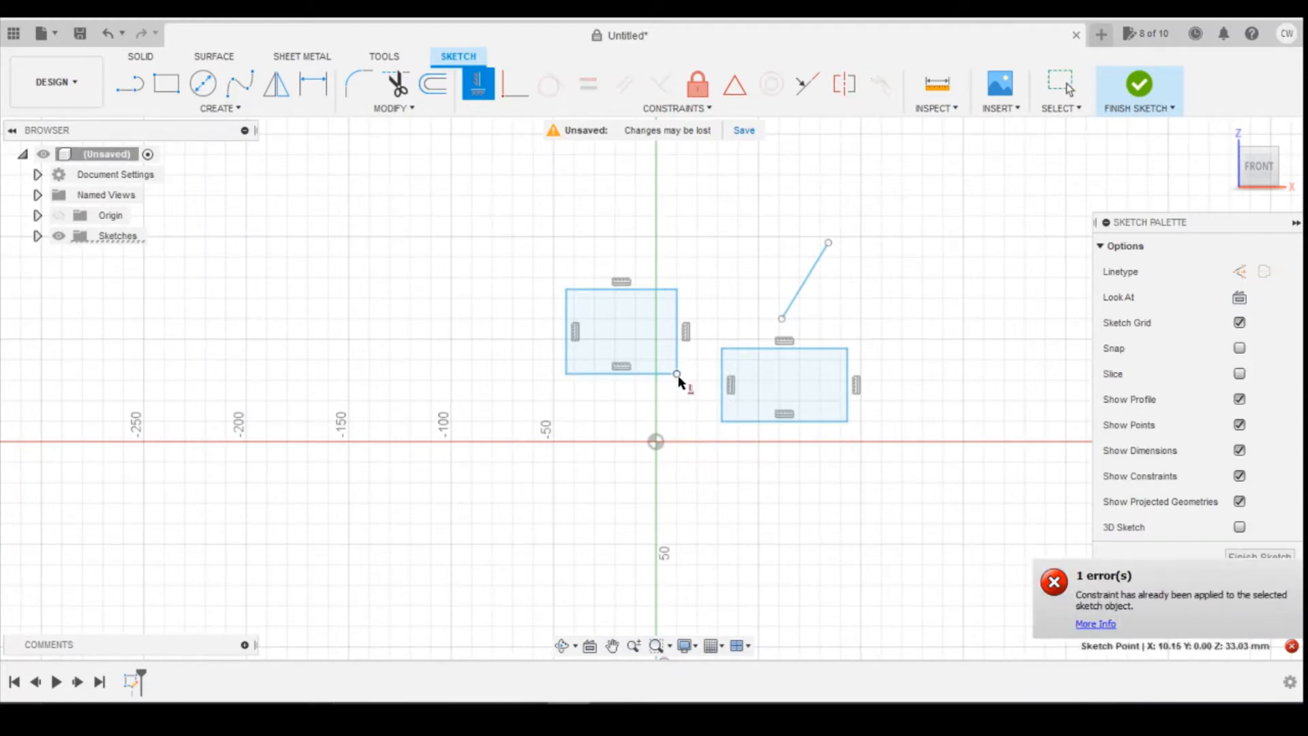
pyautogui.click(722, 349)
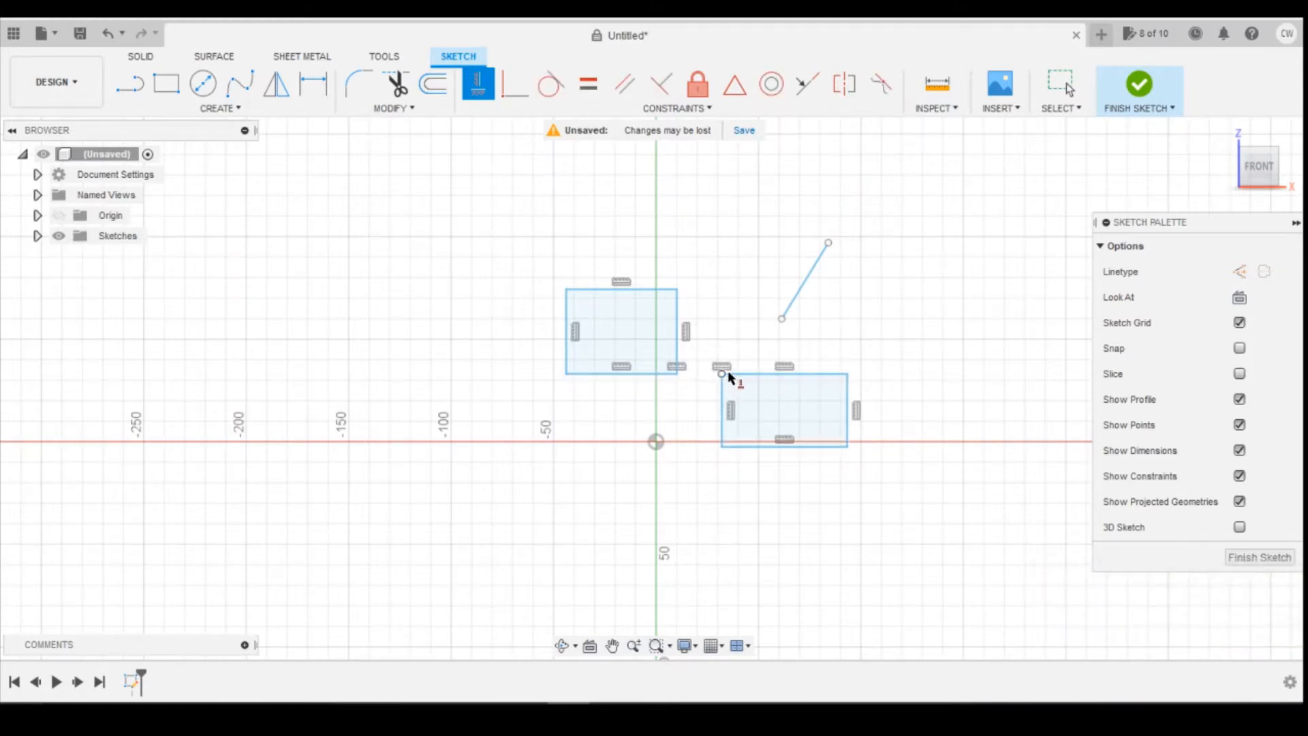
# Step: Try to align the slanted line's lower endpoint horizontally with the second rectangle's upper-right corner
pyautogui.click(782, 318)
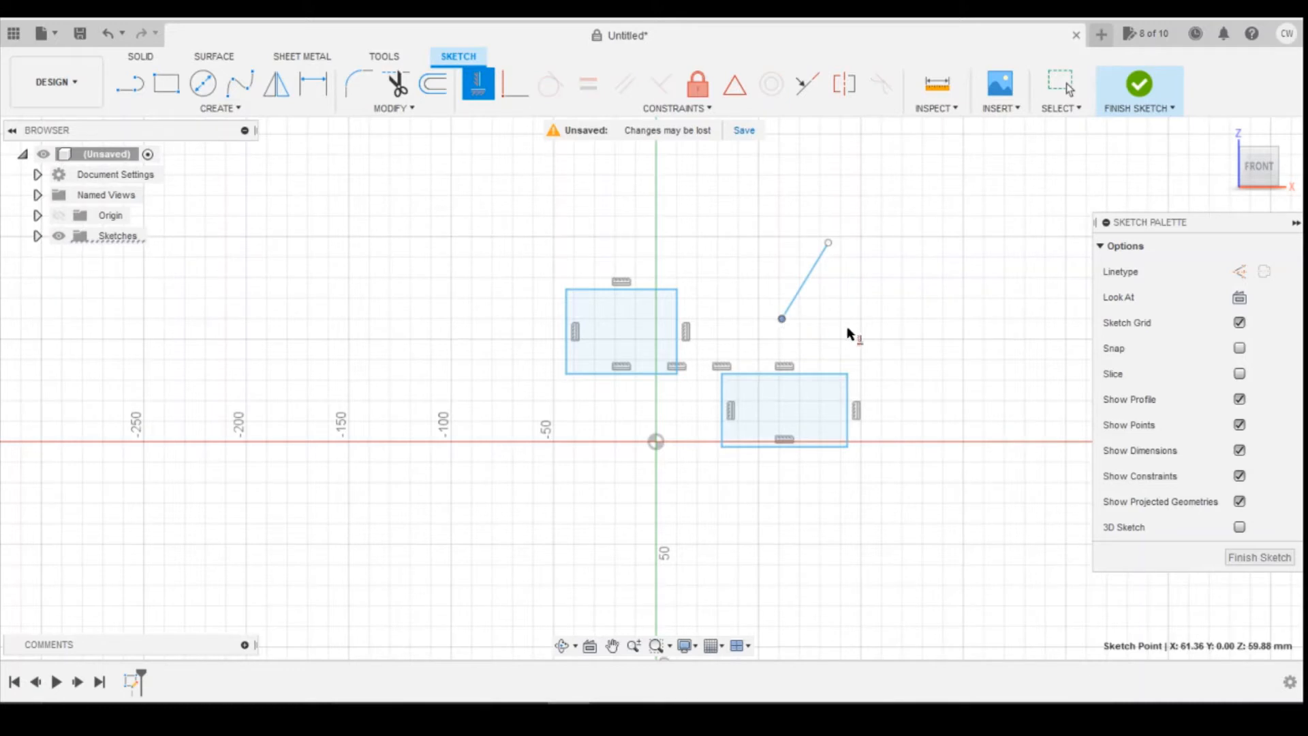
pyautogui.click(849, 373)
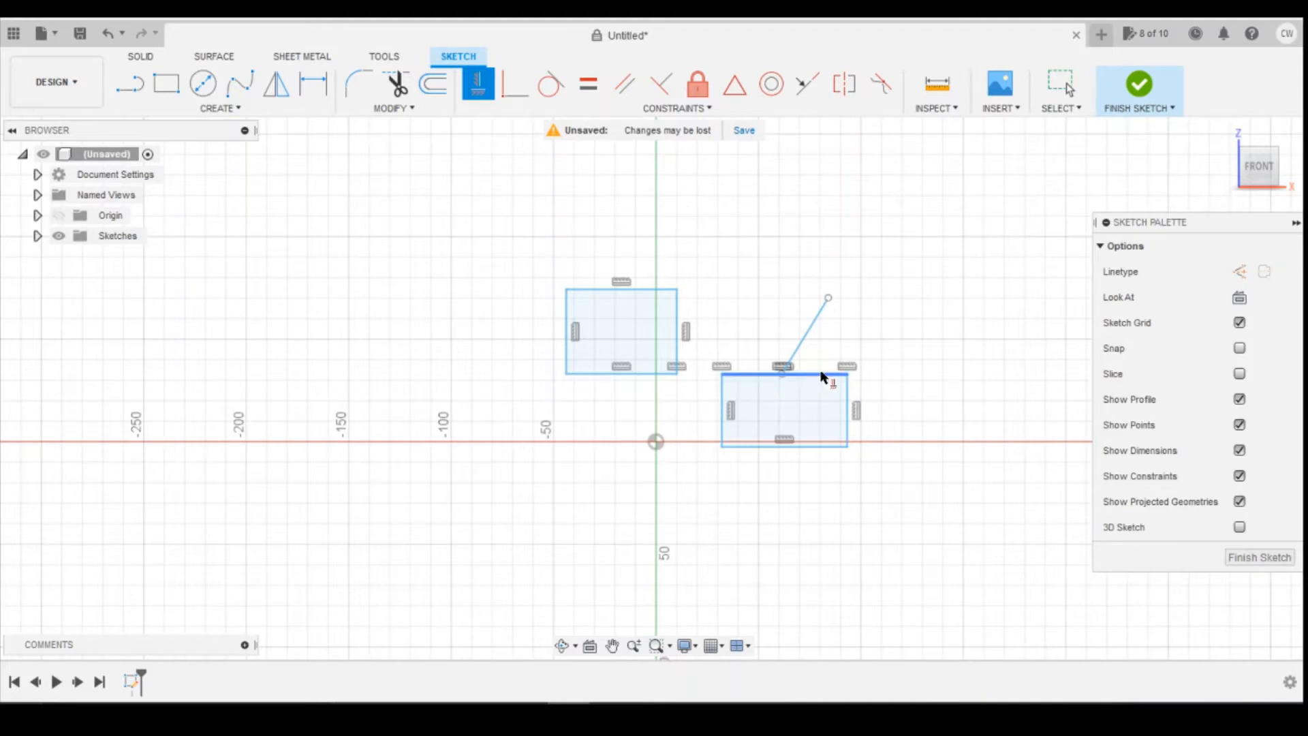
pyautogui.click(110, 34)
pyautogui.click(109, 37)
# Step: Make the slanted line vertical and align its lower endpoint vertically with the second rectangle's upper-right corner
pyautogui.click(801, 286)
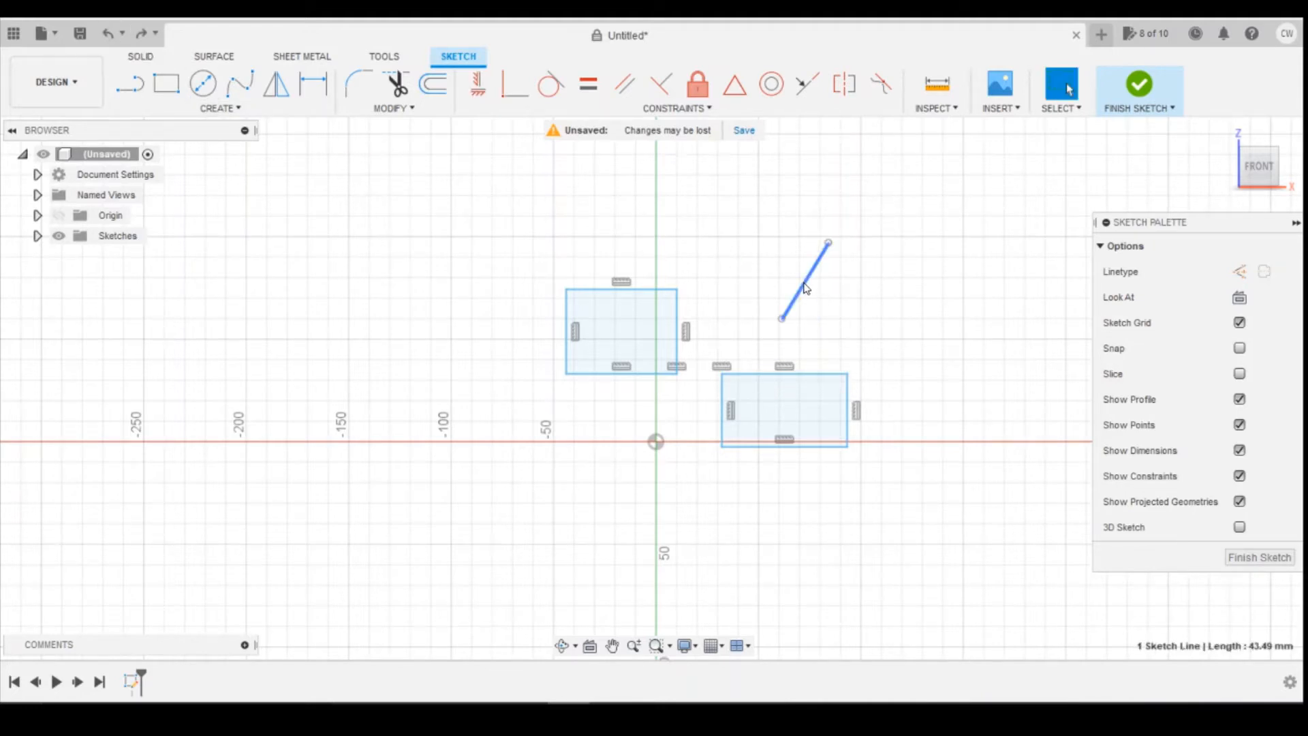
pyautogui.click(478, 84)
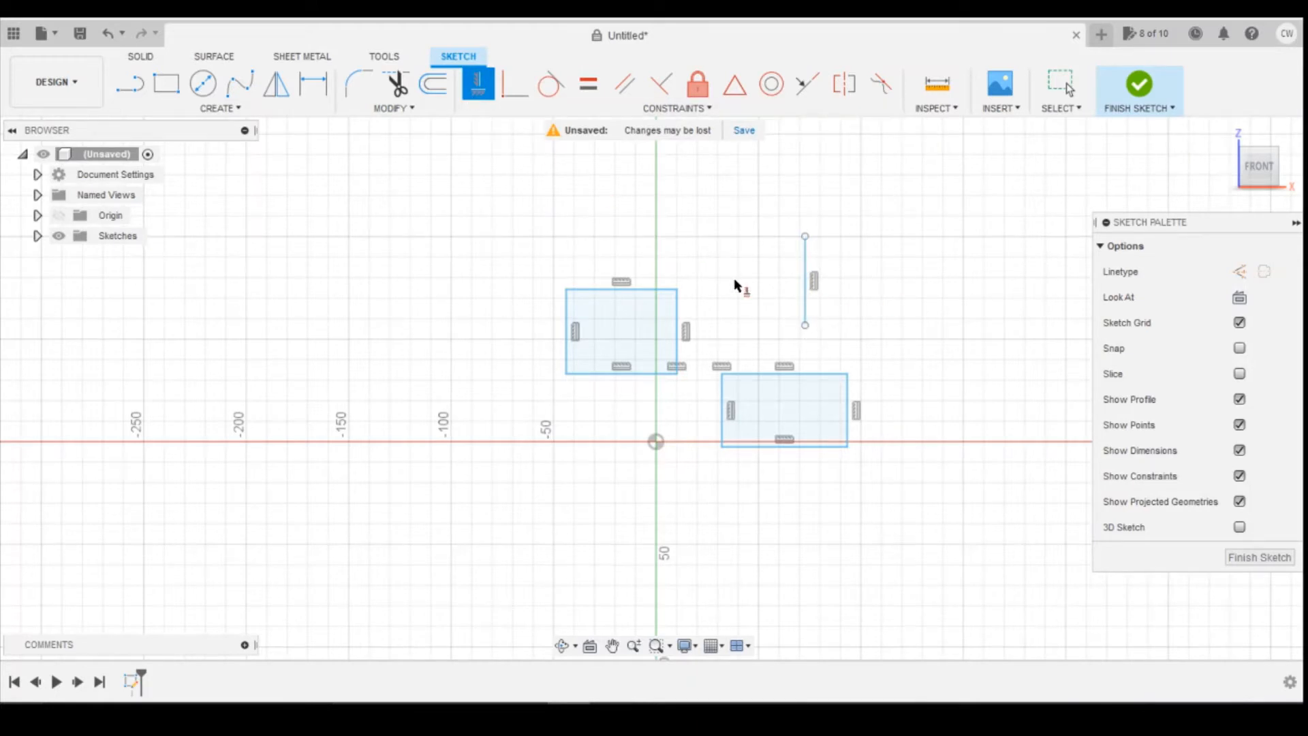
pyautogui.click(804, 325)
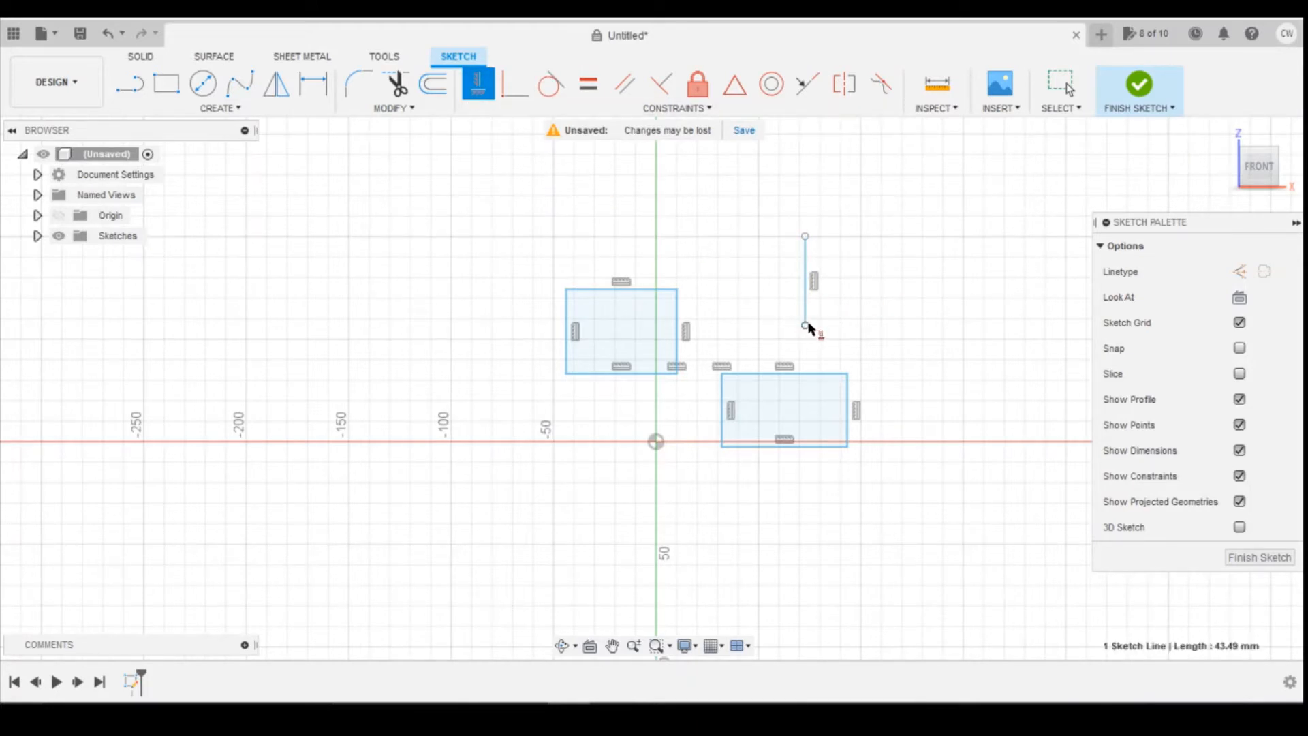
pyautogui.click(847, 375)
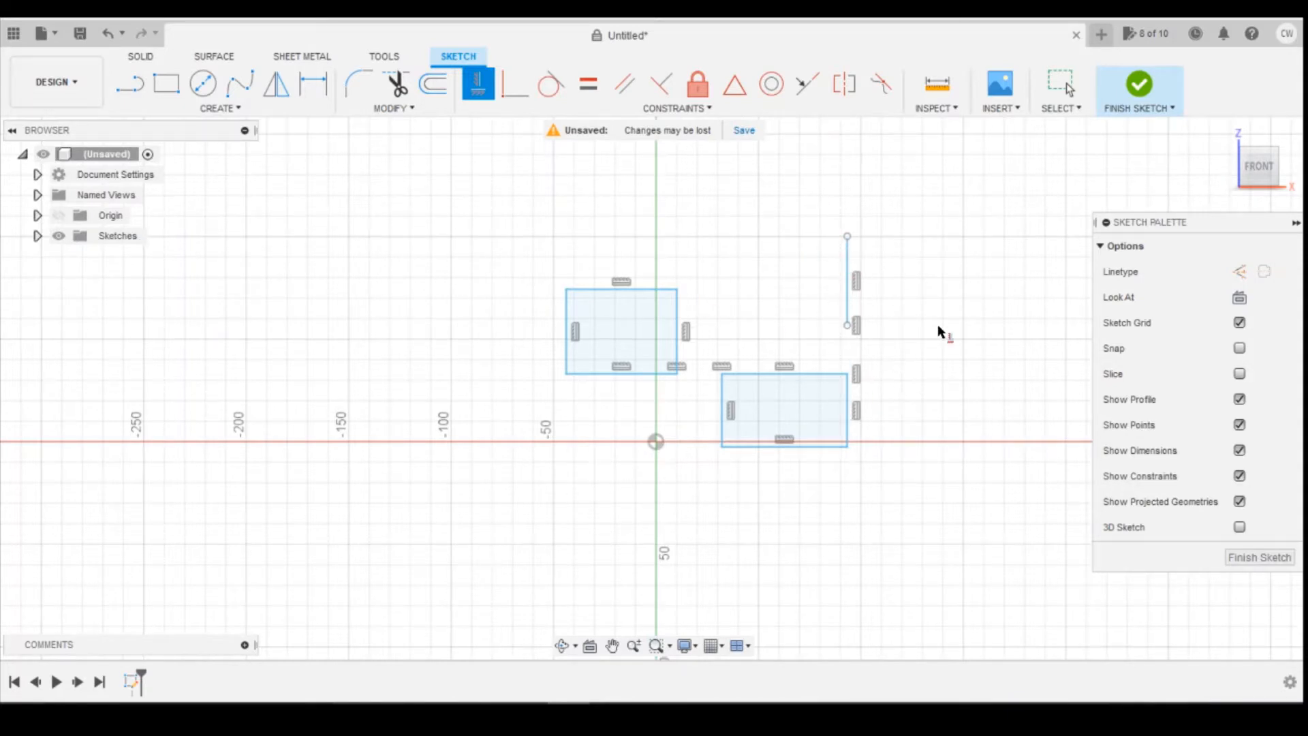
# Step: Make the slanted line's upper endpoint coincident with the large circle, and reposition the line vertically below it
pyautogui.moveTo(938, 326); pyautogui.dragTo(351, 327, button='middle')
pyautogui.moveTo(640, 366); pyautogui.dragTo(563, 344, button='middle')
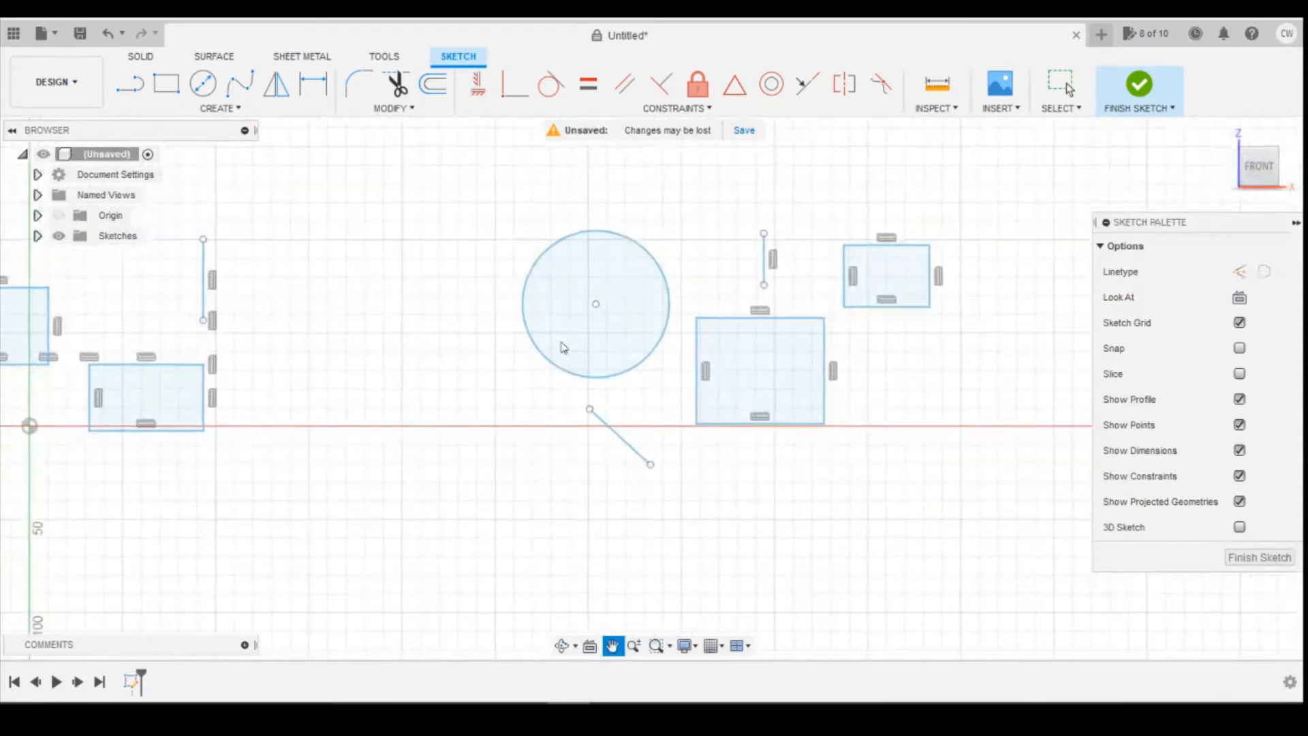
pyautogui.click(478, 84)
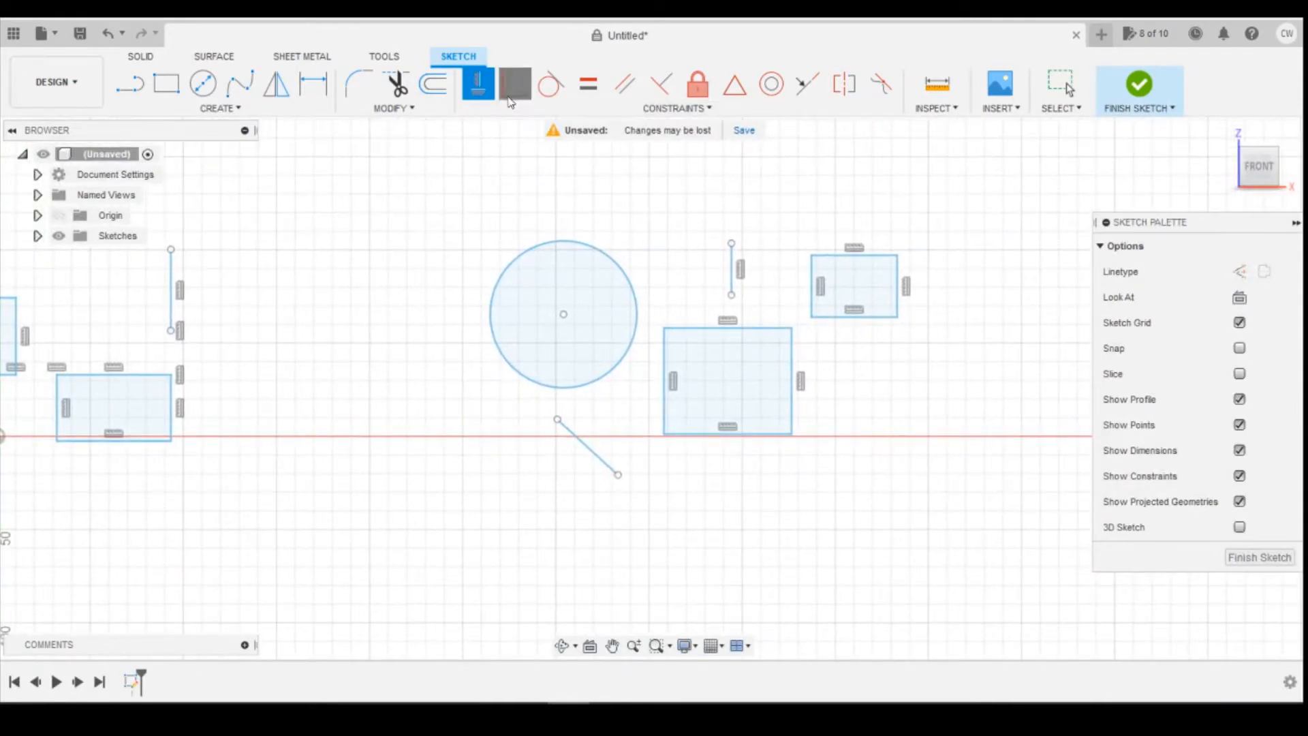
pyautogui.click(512, 97)
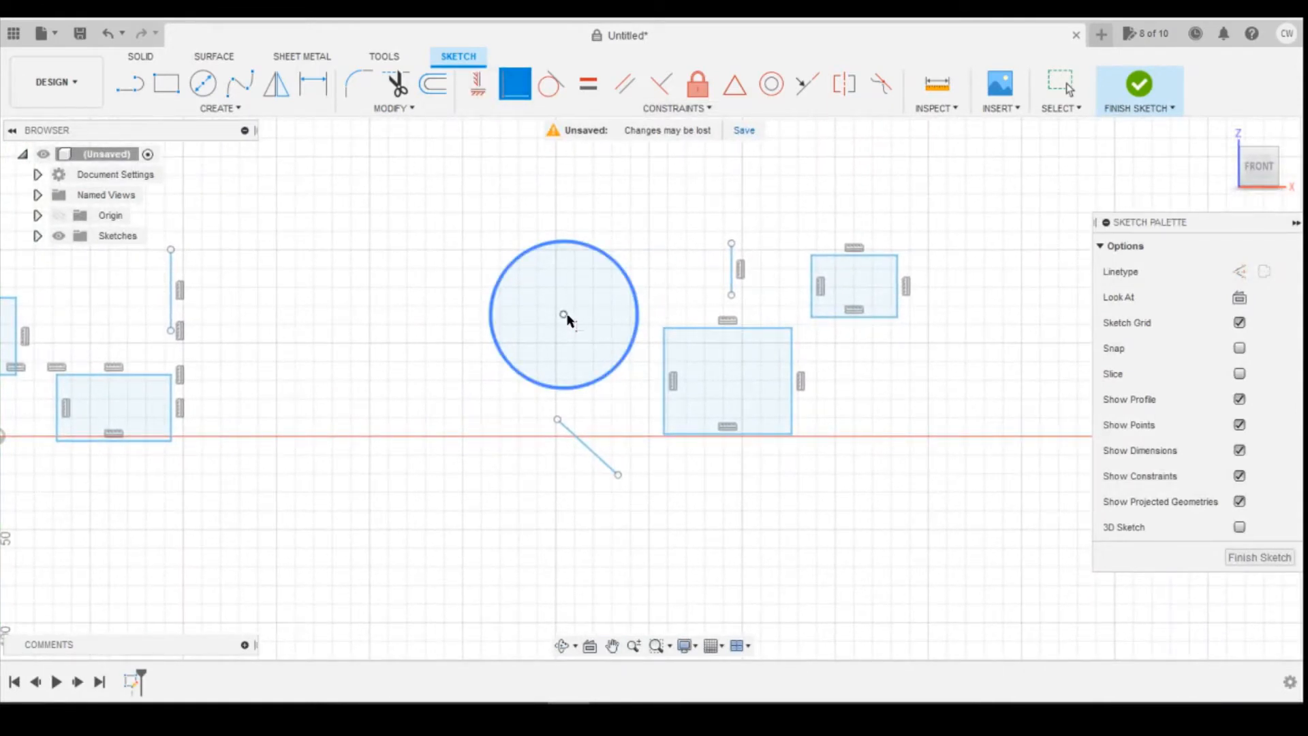
pyautogui.click(557, 420)
pyautogui.click(557, 388)
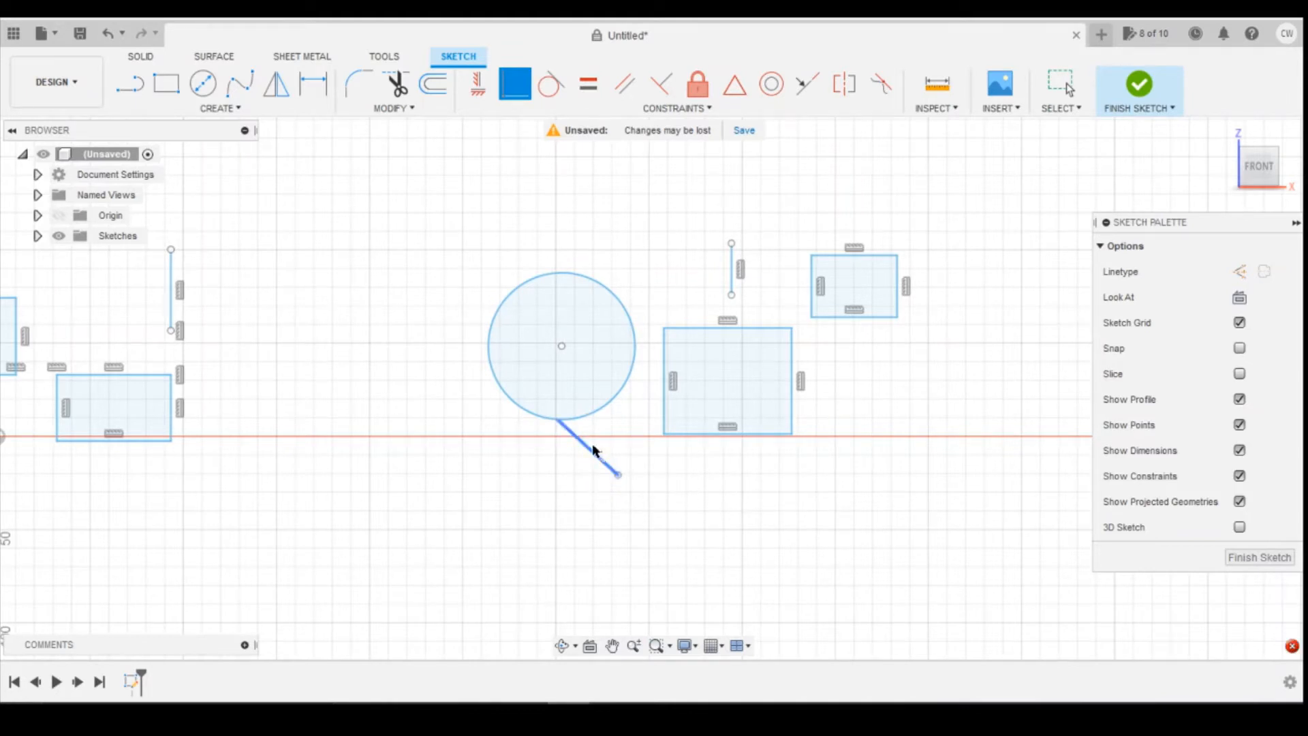
pyautogui.moveTo(584, 453)
pyautogui.mouseDown()
pyautogui.moveTo(540, 463)
pyautogui.moveTo(521, 373)
pyautogui.moveTo(493, 414)
pyautogui.moveTo(440, 423)
pyautogui.moveTo(495, 449)
pyautogui.moveTo(485, 447)
pyautogui.moveTo(519, 440)
pyautogui.moveTo(444, 447)
pyautogui.moveTo(503, 431)
pyautogui.mouseUp()
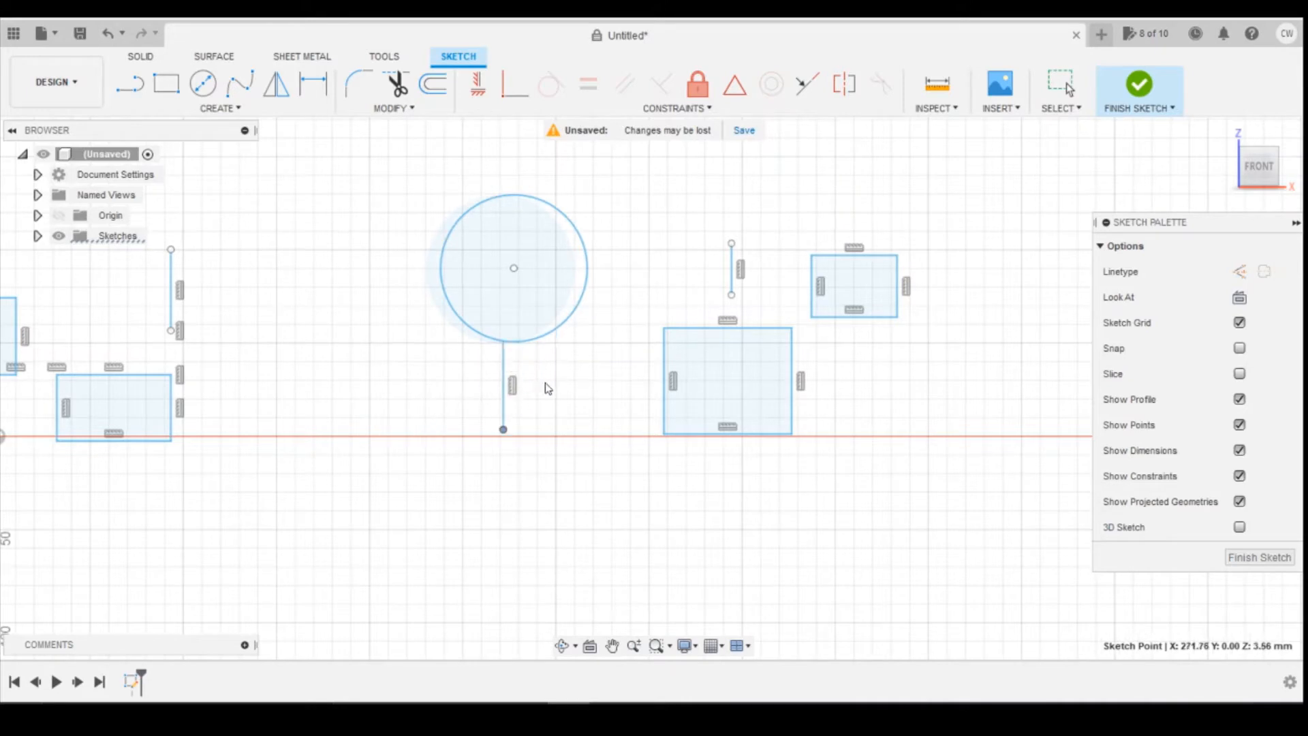
pyautogui.moveTo(548, 388); pyautogui.dragTo(516, 365)
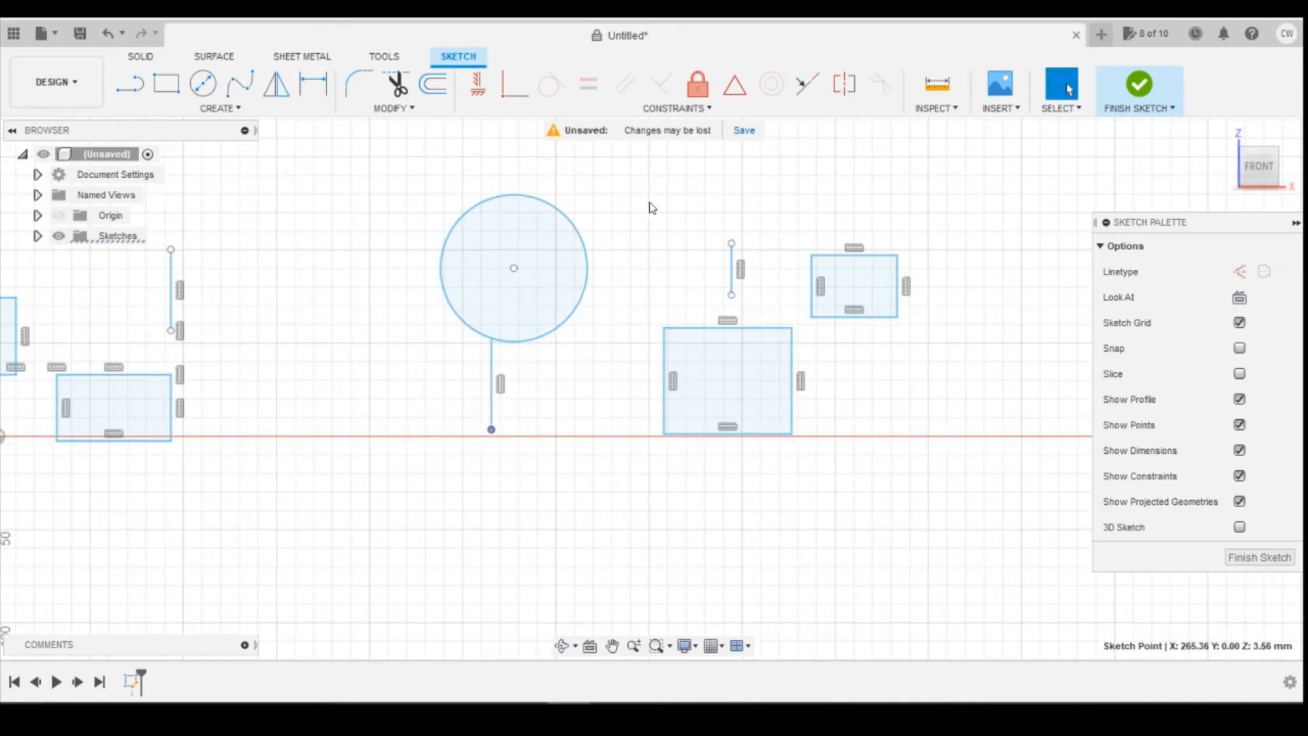
# Step: Undo the coincident constraint joining the short vertical line to the line below the circle
pyautogui.hotkey('ctrl', 'z')
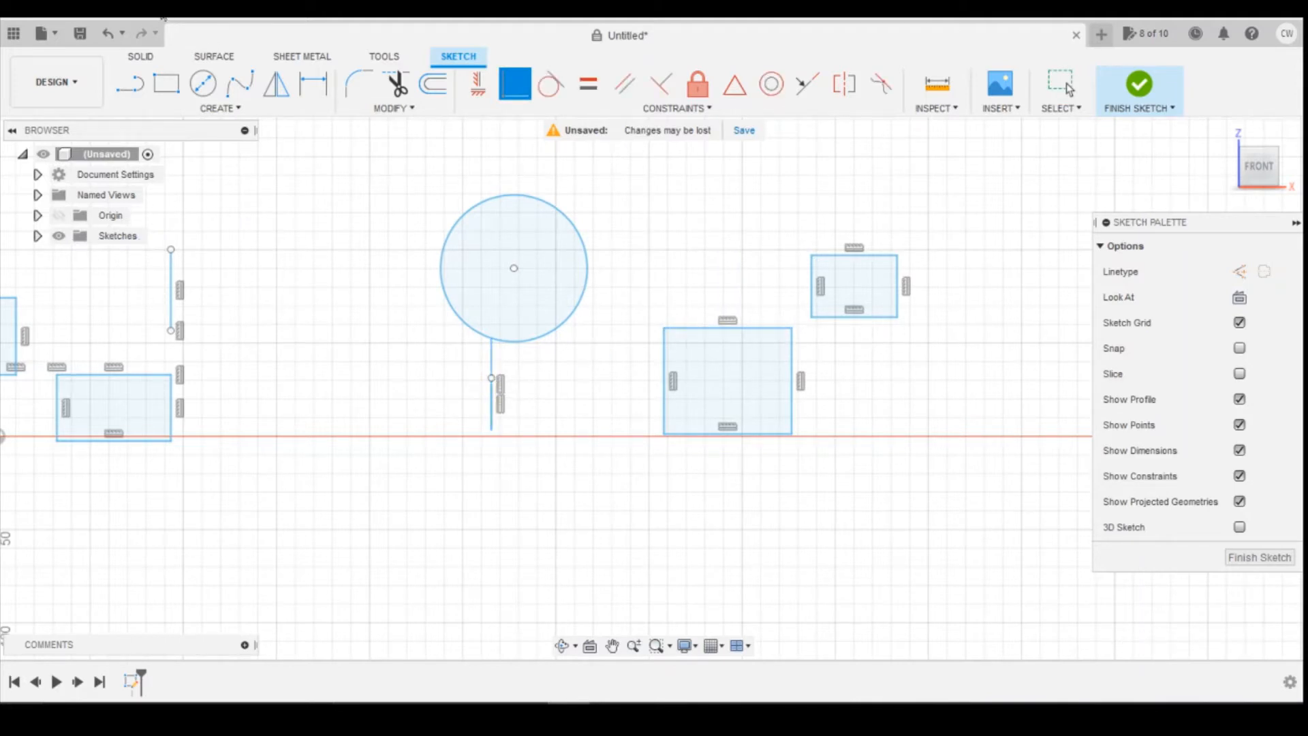
pyautogui.click(109, 33)
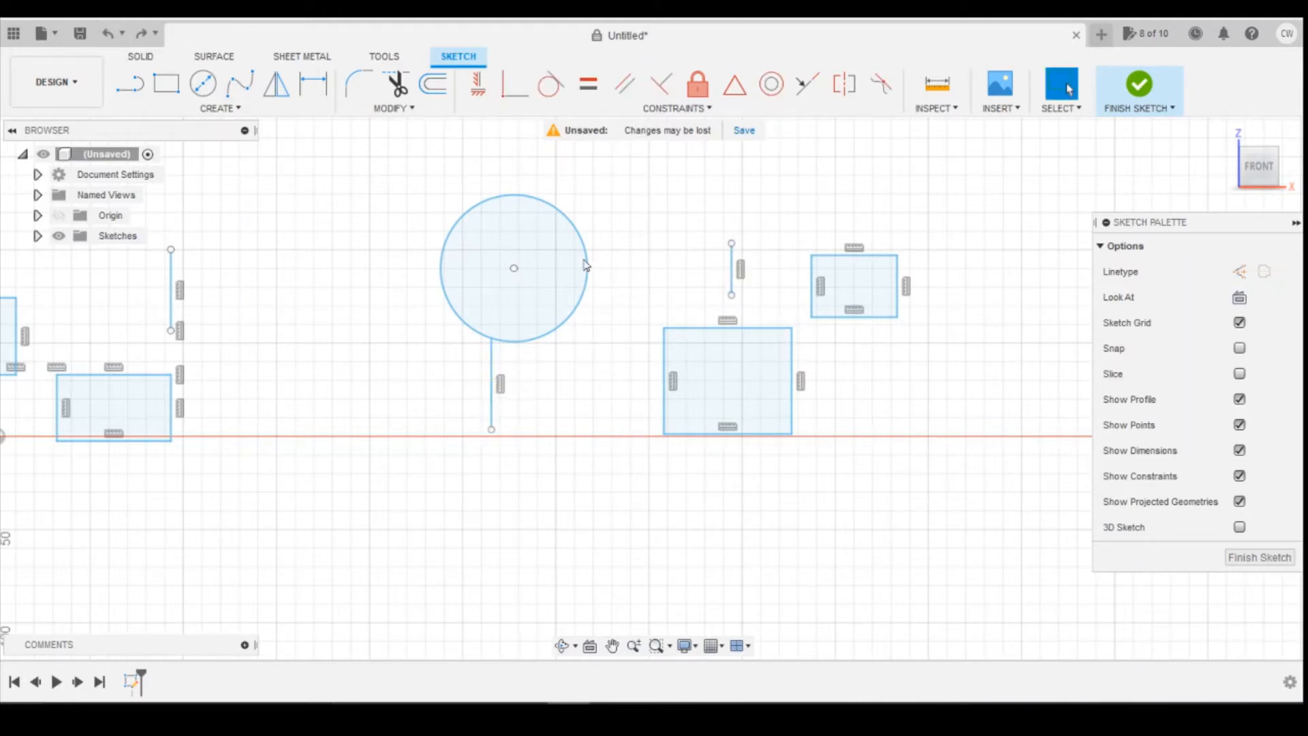
# Step: Try making the short vertical line's lower endpoint coincident with the large rectangle's upper edge, and test it by moving the line
pyautogui.click(482, 129)
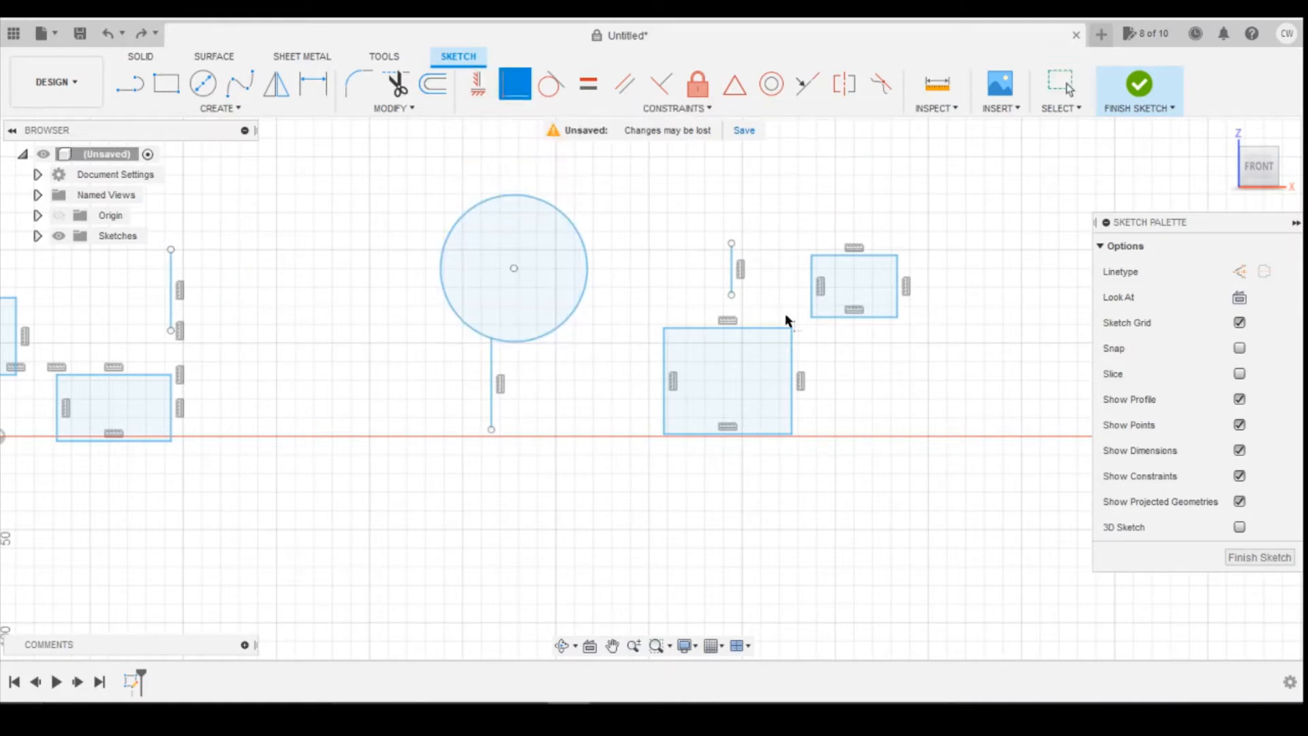
pyautogui.click(732, 295)
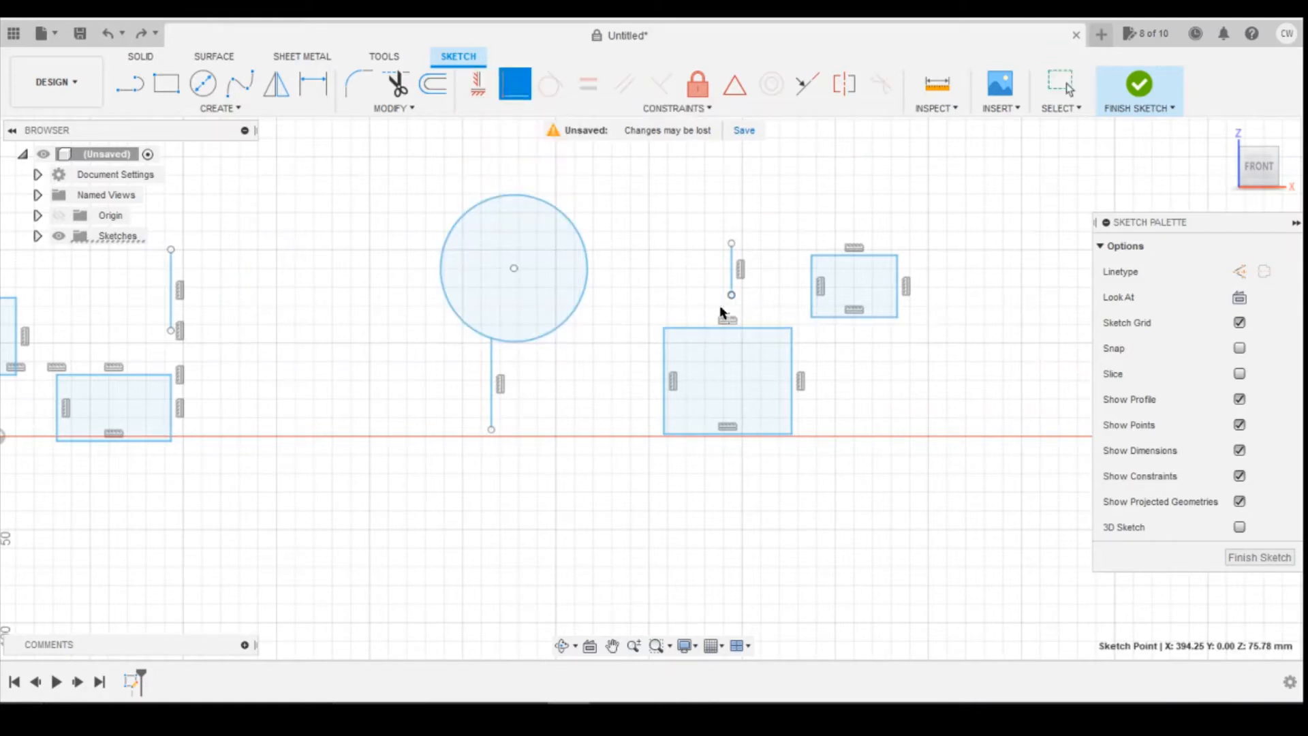
pyautogui.click(756, 328)
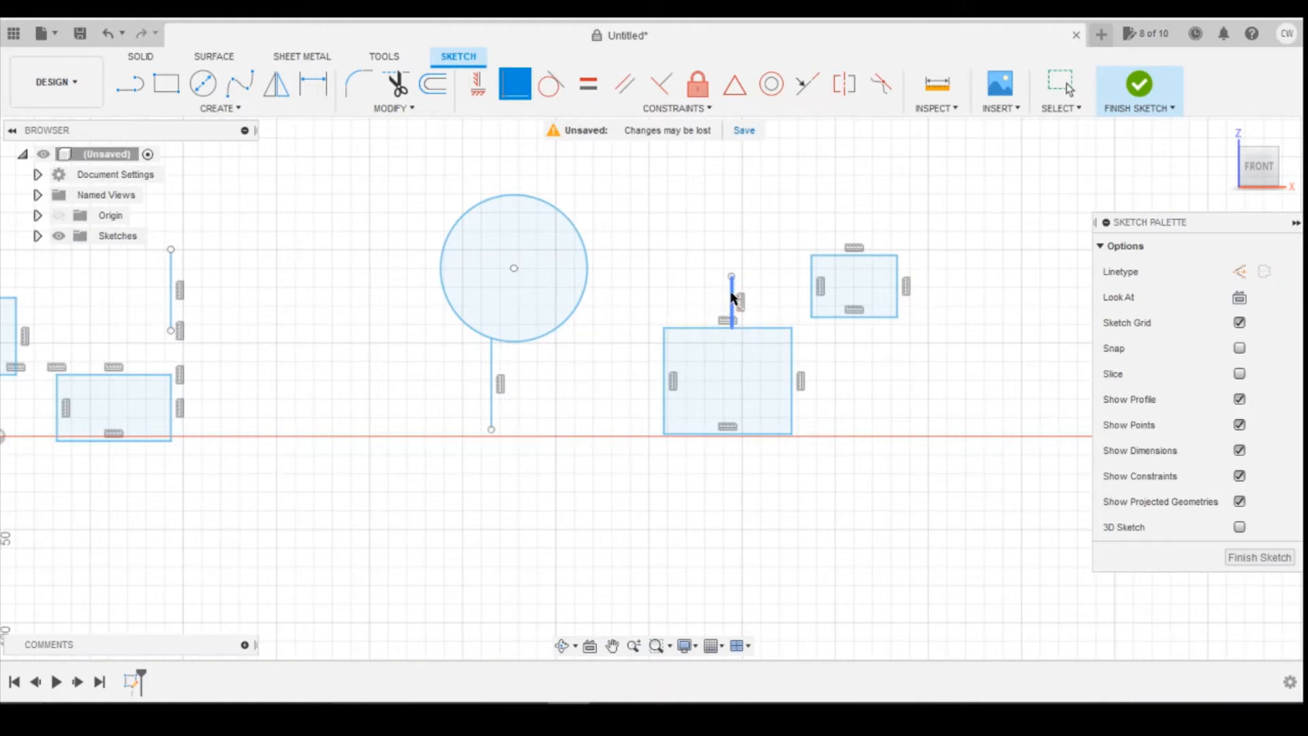
pyautogui.press('Escape')
pyautogui.moveTo(727, 298)
pyautogui.mouseDown()
pyautogui.moveTo(695, 298)
pyautogui.moveTo(750, 271)
pyautogui.moveTo(730, 300)
pyautogui.moveTo(747, 264)
pyautogui.moveTo(747, 290)
pyautogui.mouseUp()
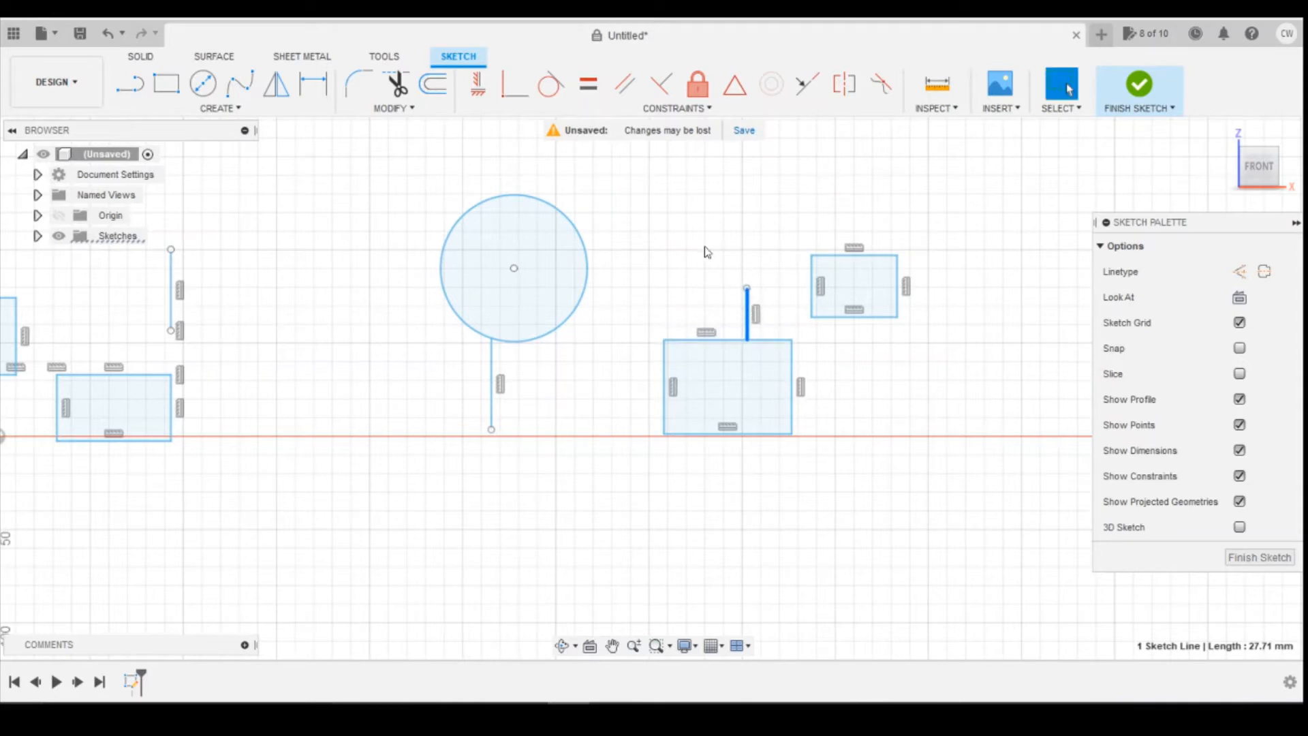
pyautogui.click(107, 33)
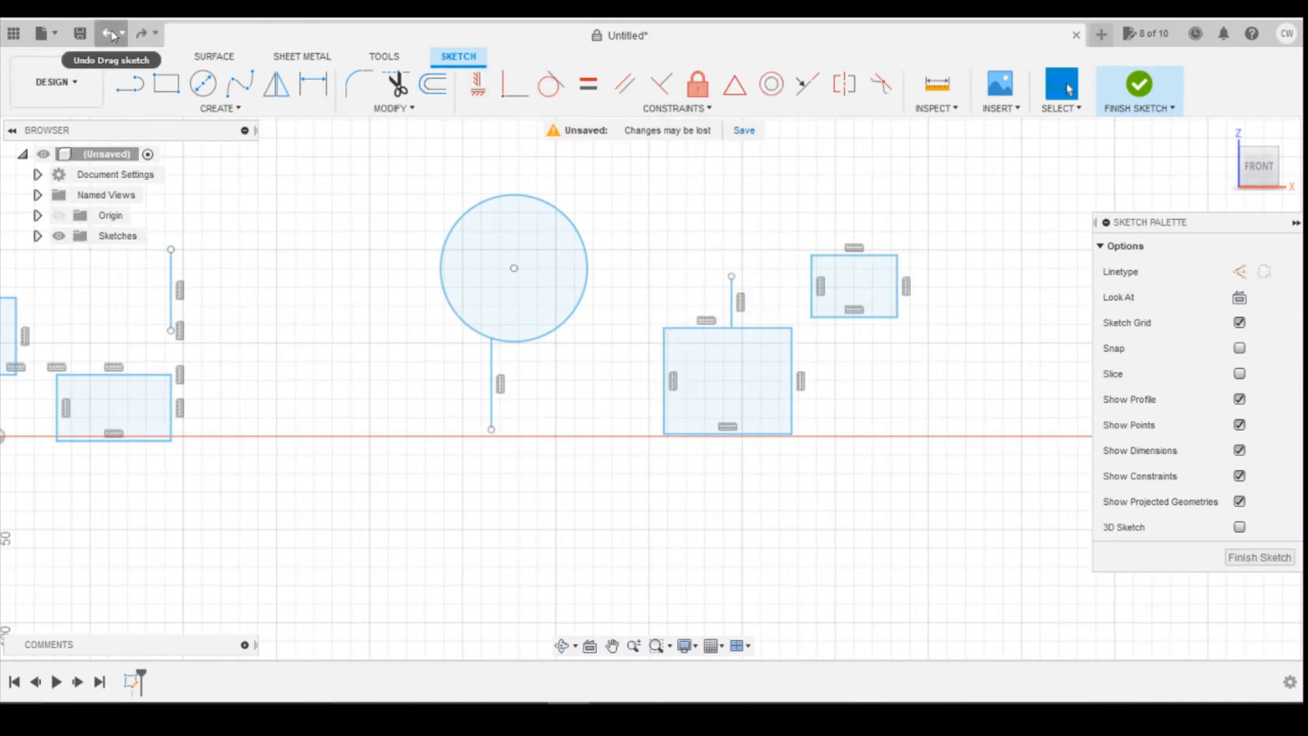
pyautogui.click(107, 33)
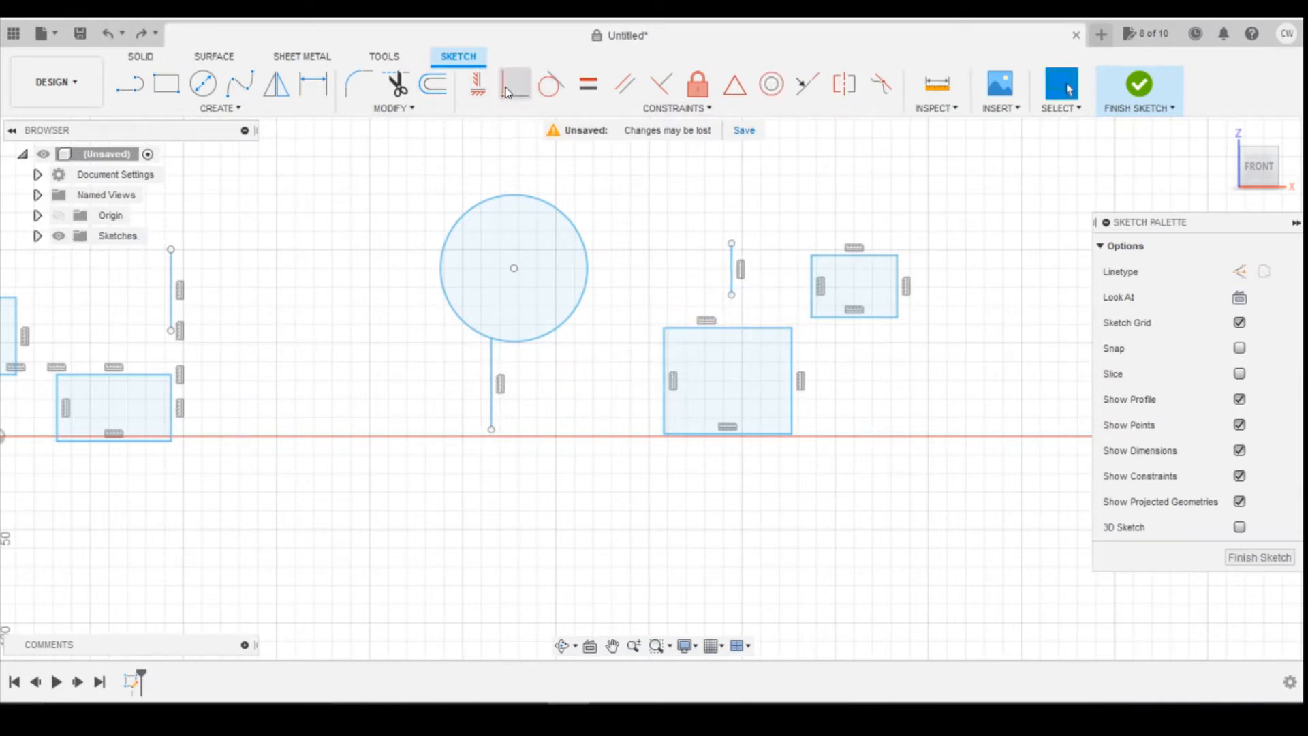
# Step: Make the short vertical line coincident with the large rectangle's left edge and shift the line slightly
pyautogui.click(733, 270)
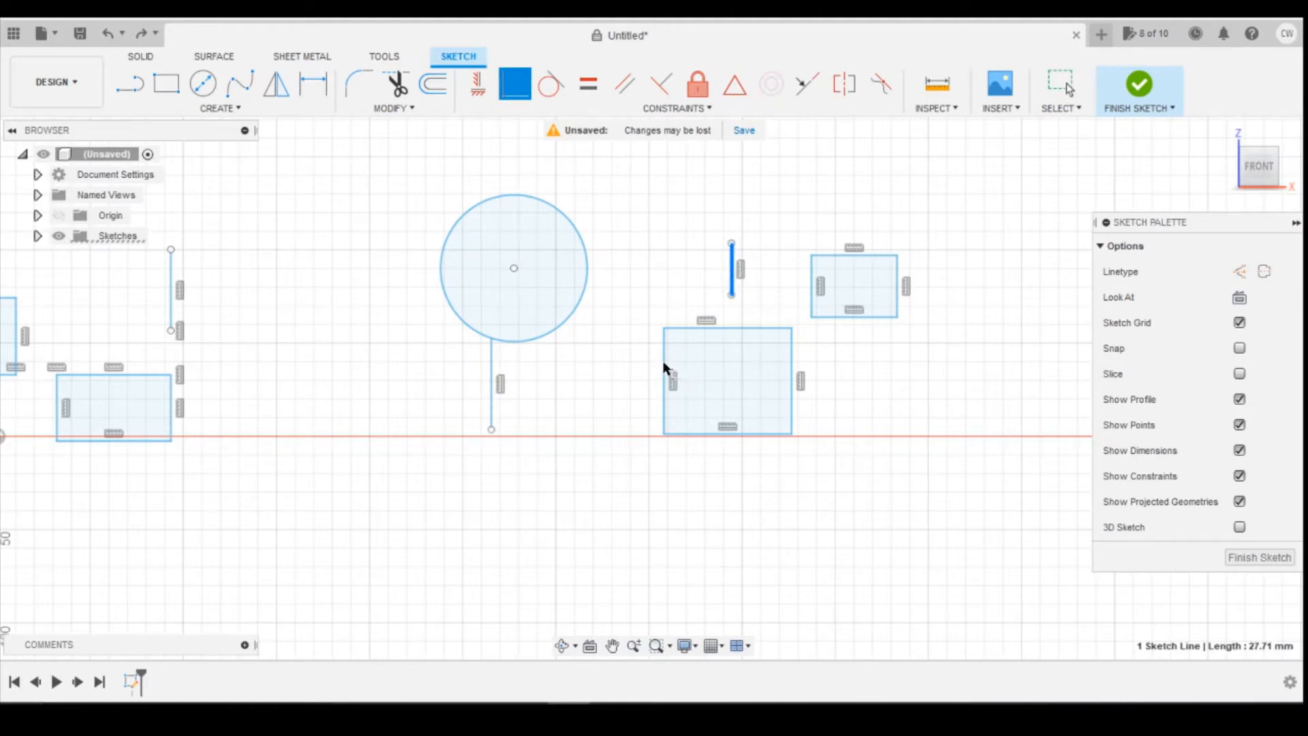
pyautogui.click(664, 329)
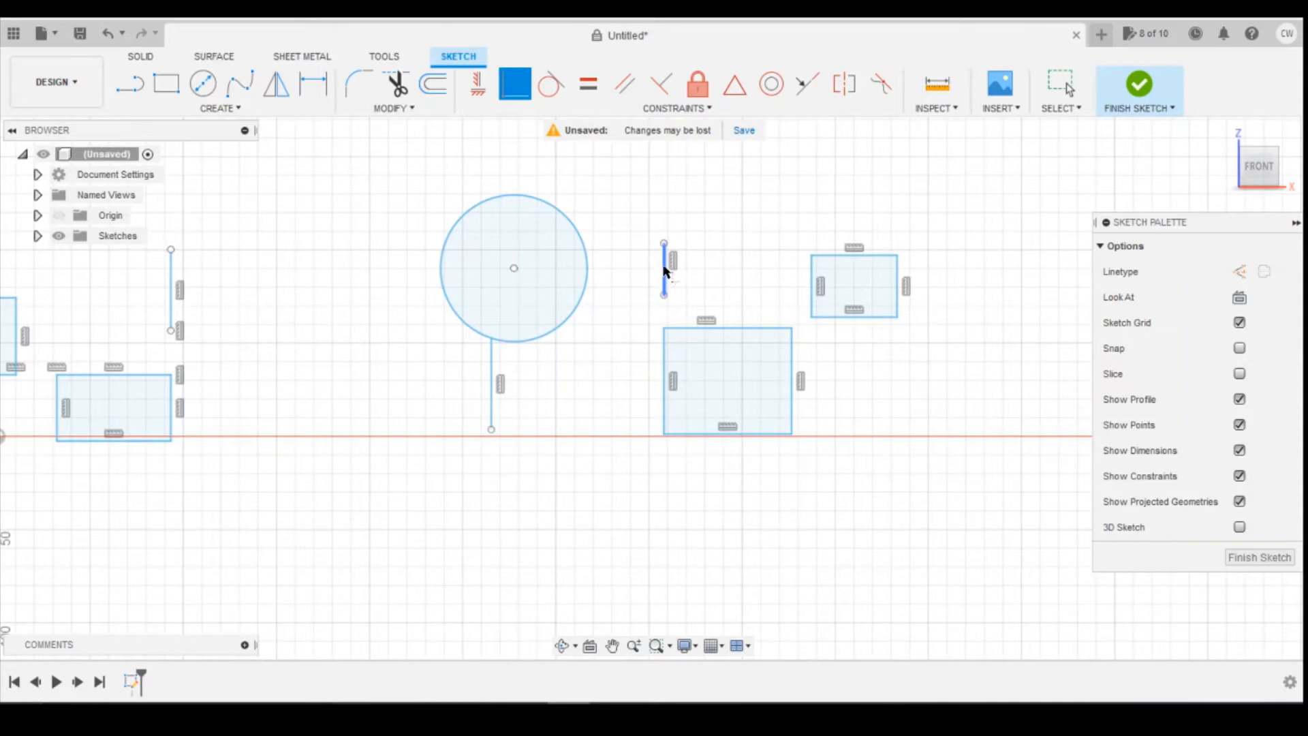
pyautogui.moveTo(664, 269)
pyautogui.mouseDown()
pyautogui.moveTo(777, 269)
pyautogui.moveTo(647, 264)
pyautogui.mouseUp()
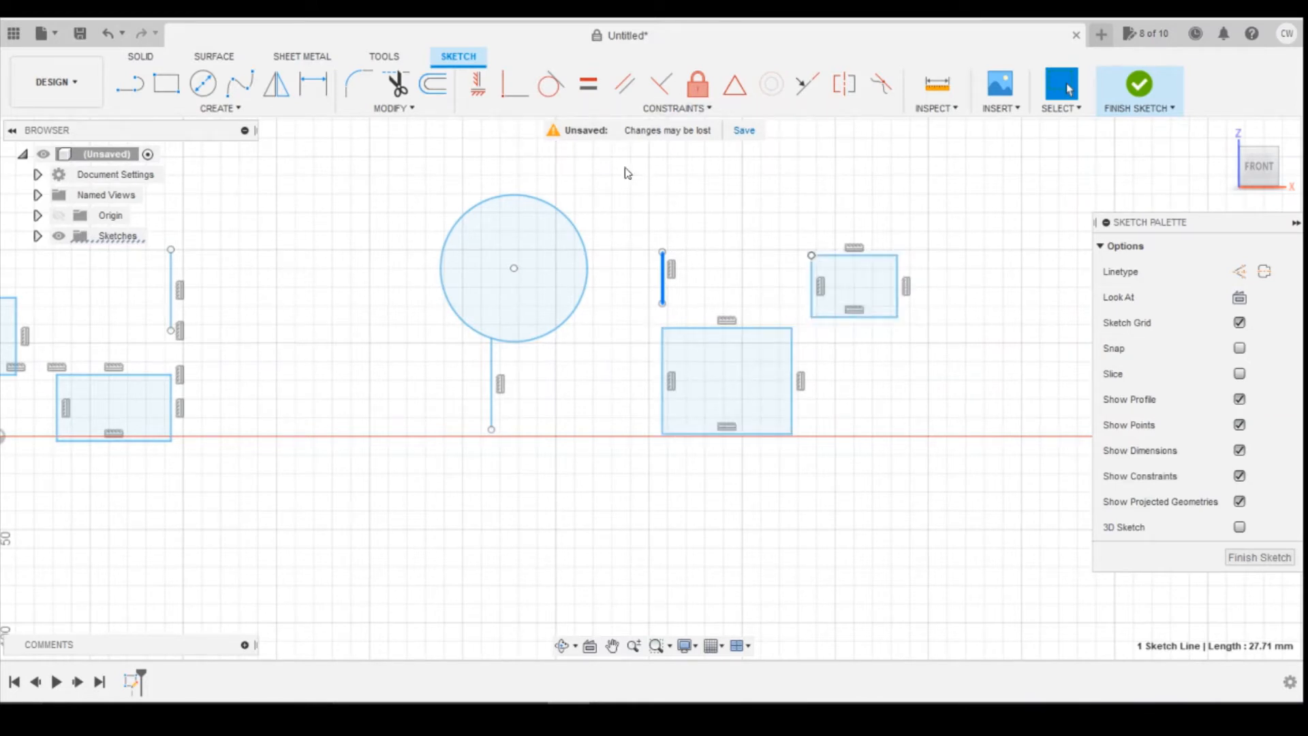
# Step: Make the small rectangle's left edge coincident with the short line, joining the line's upper endpoint to the rectangle's upper-left corner
pyautogui.click(508, 88)
pyautogui.click(810, 317)
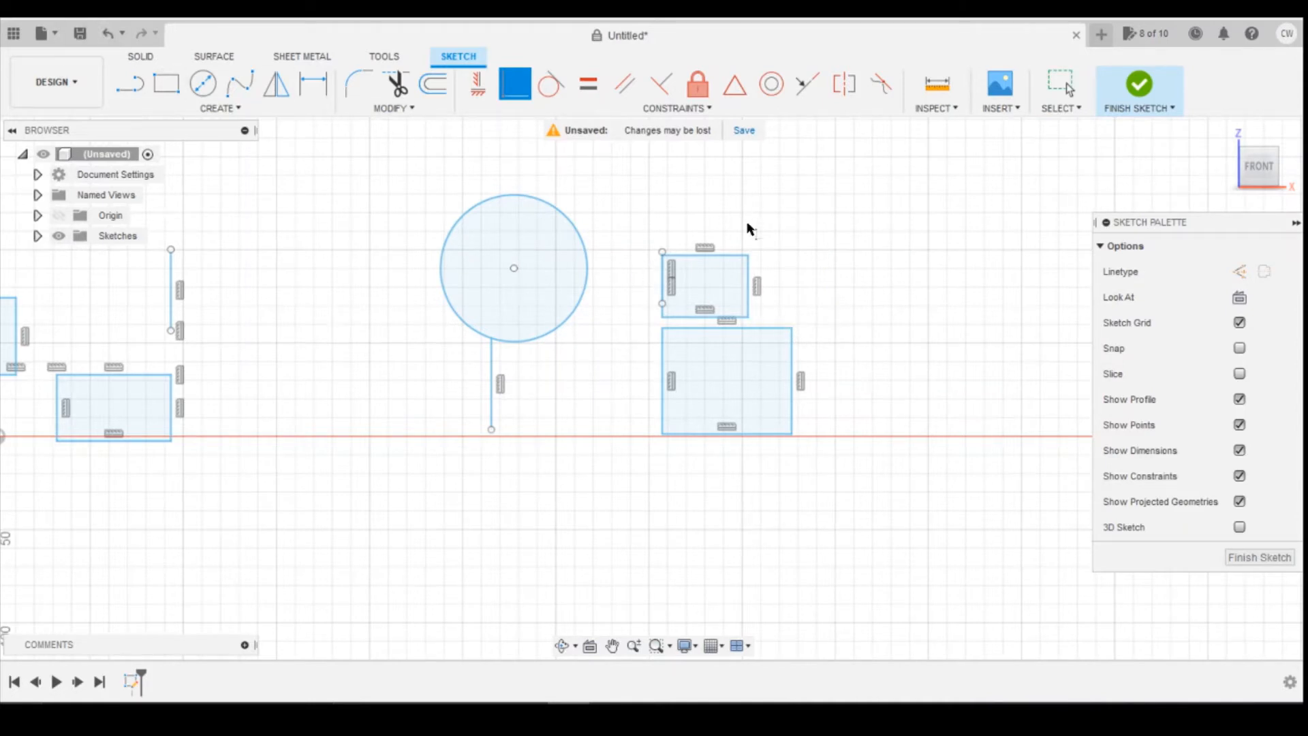
pyautogui.click(660, 203)
pyautogui.press('Delete')
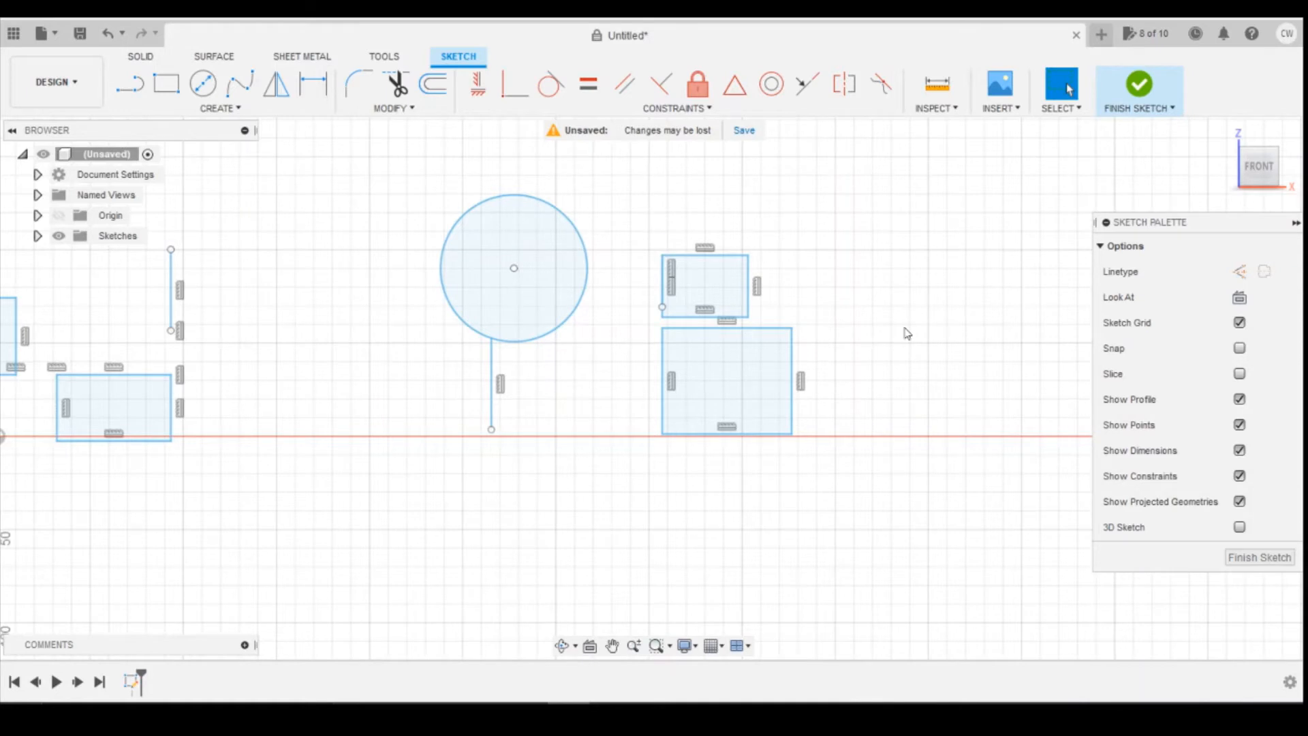
# Step: Make the center of the circle above the farthest rectangle coincident with that rectangle's upper edge
pyautogui.moveTo(908, 333)
pyautogui.mouseDown(button='middle')
pyautogui.moveTo(573, 338)
pyautogui.moveTo(616, 316)
pyautogui.moveTo(596, 316)
pyautogui.mouseUp(button='middle')
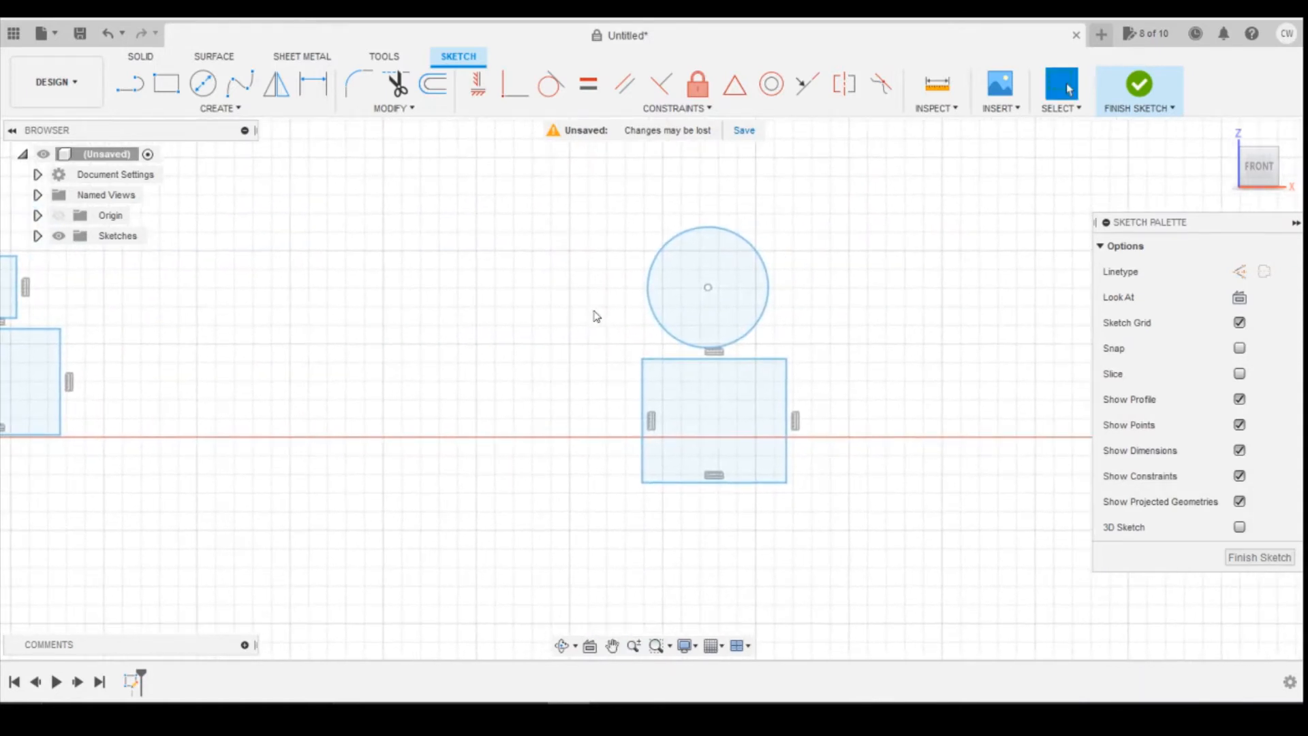
pyautogui.click(743, 287)
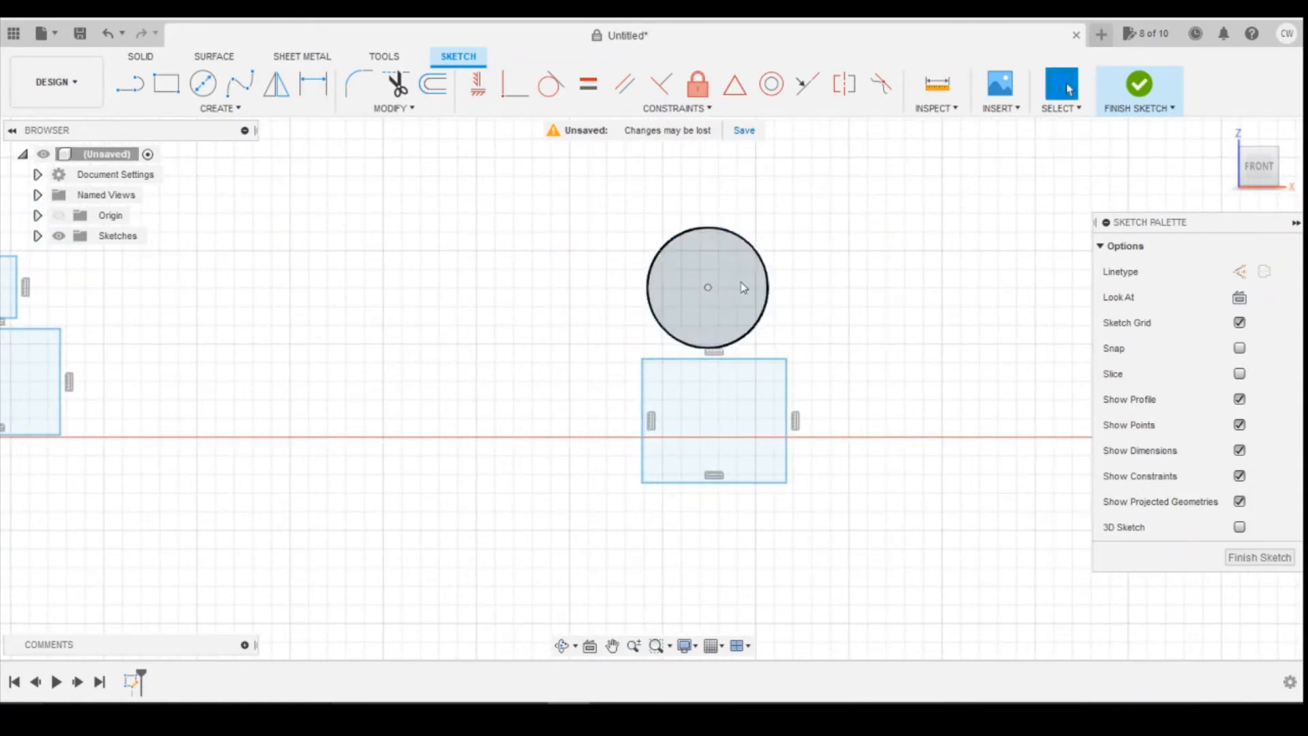
pyautogui.click(514, 84)
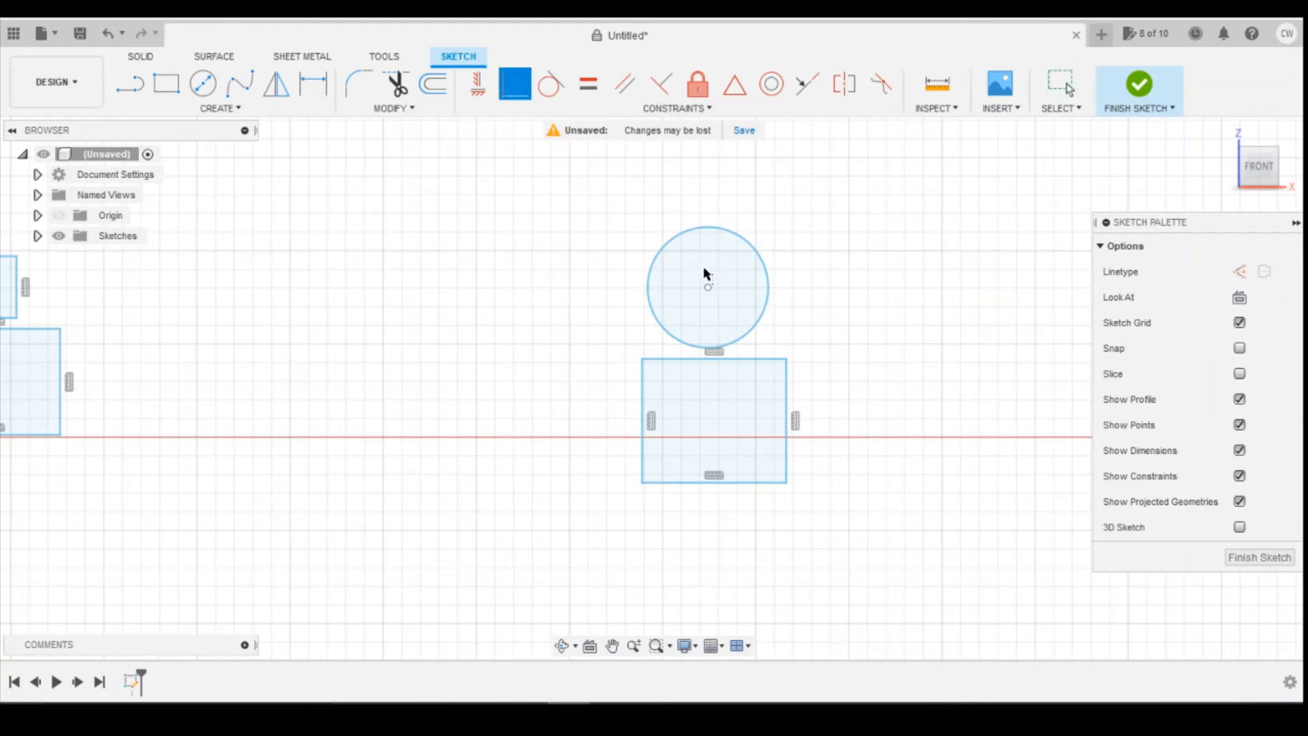
pyautogui.click(708, 286)
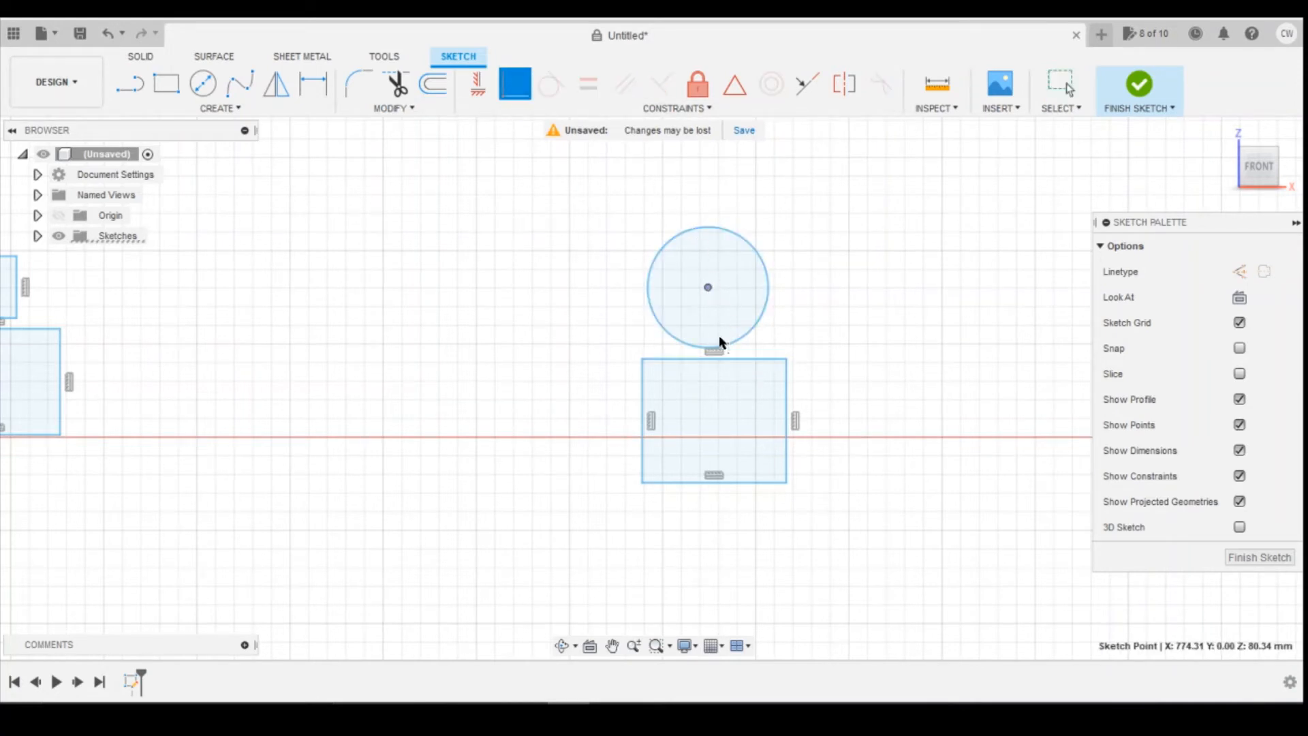
pyautogui.click(741, 359)
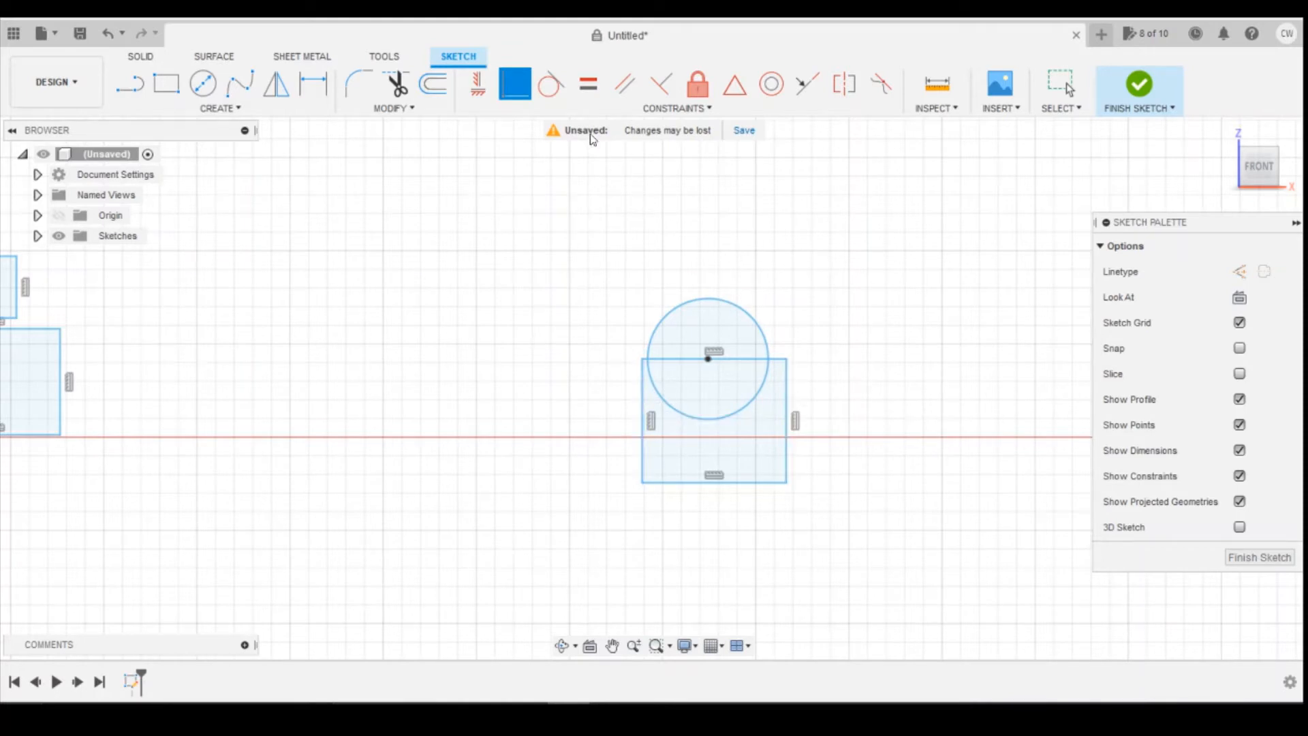
# Step: Make the rectangle's left and right edges tangent to the circle centered on its upper edge
pyautogui.click(551, 84)
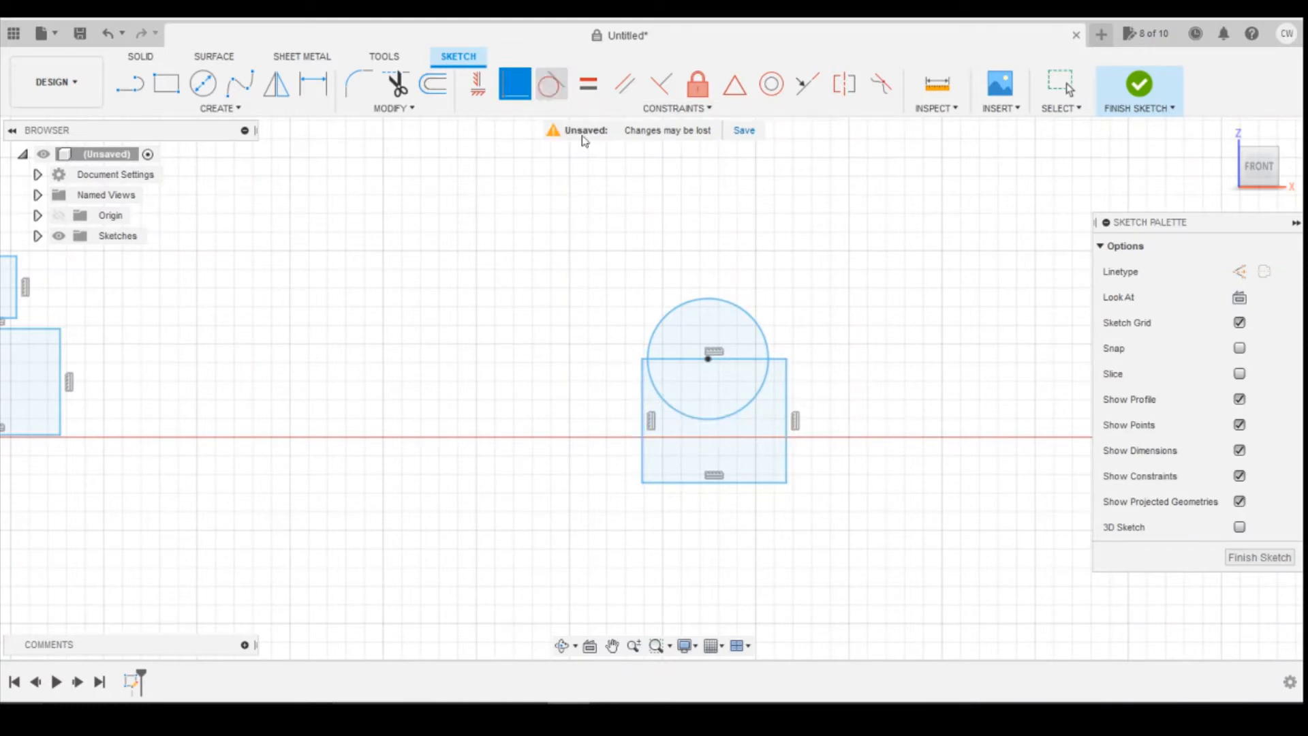
pyautogui.click(643, 382)
pyautogui.click(648, 365)
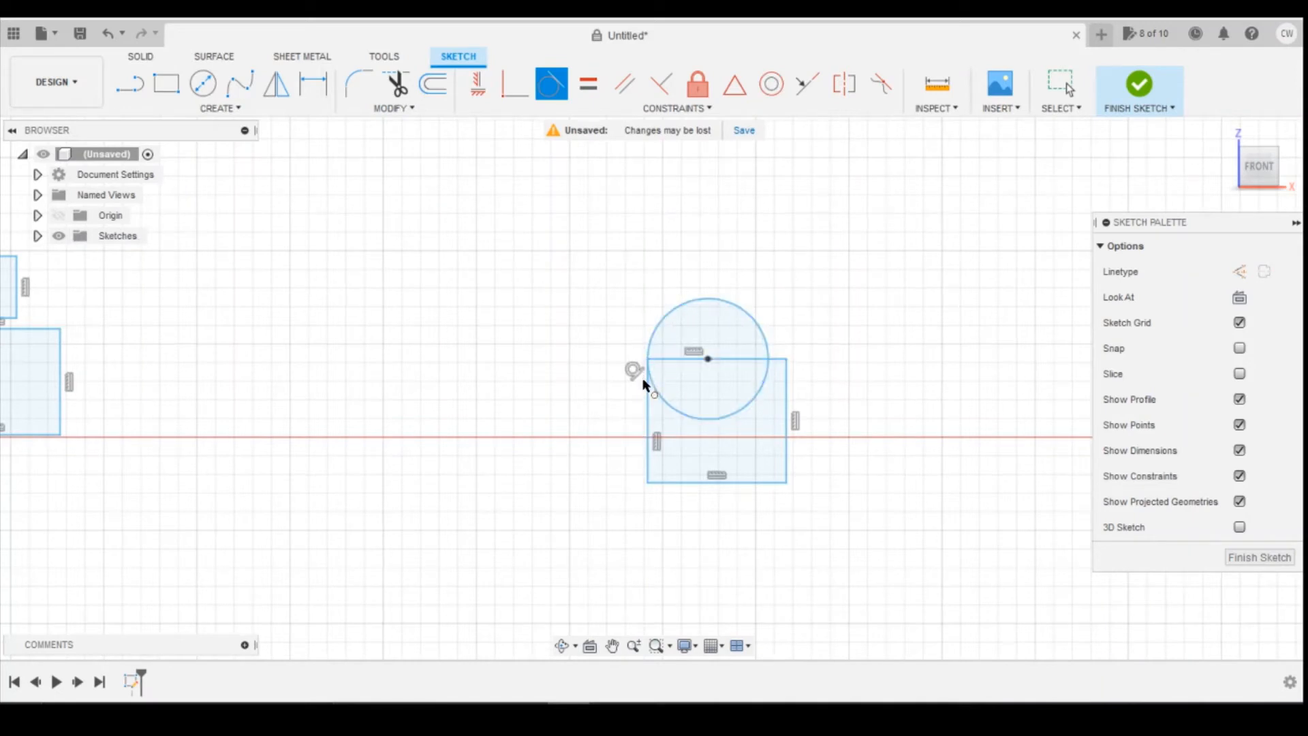
pyautogui.click(788, 395)
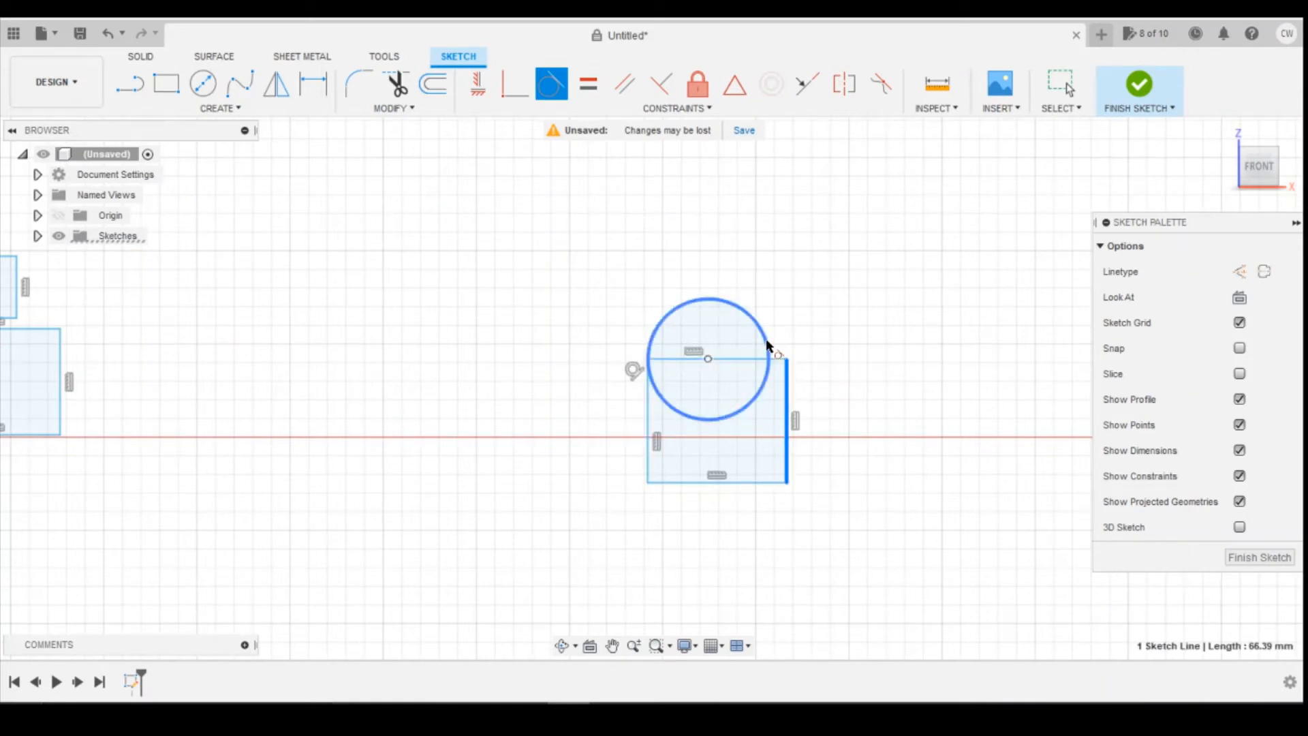
pyautogui.click(768, 346)
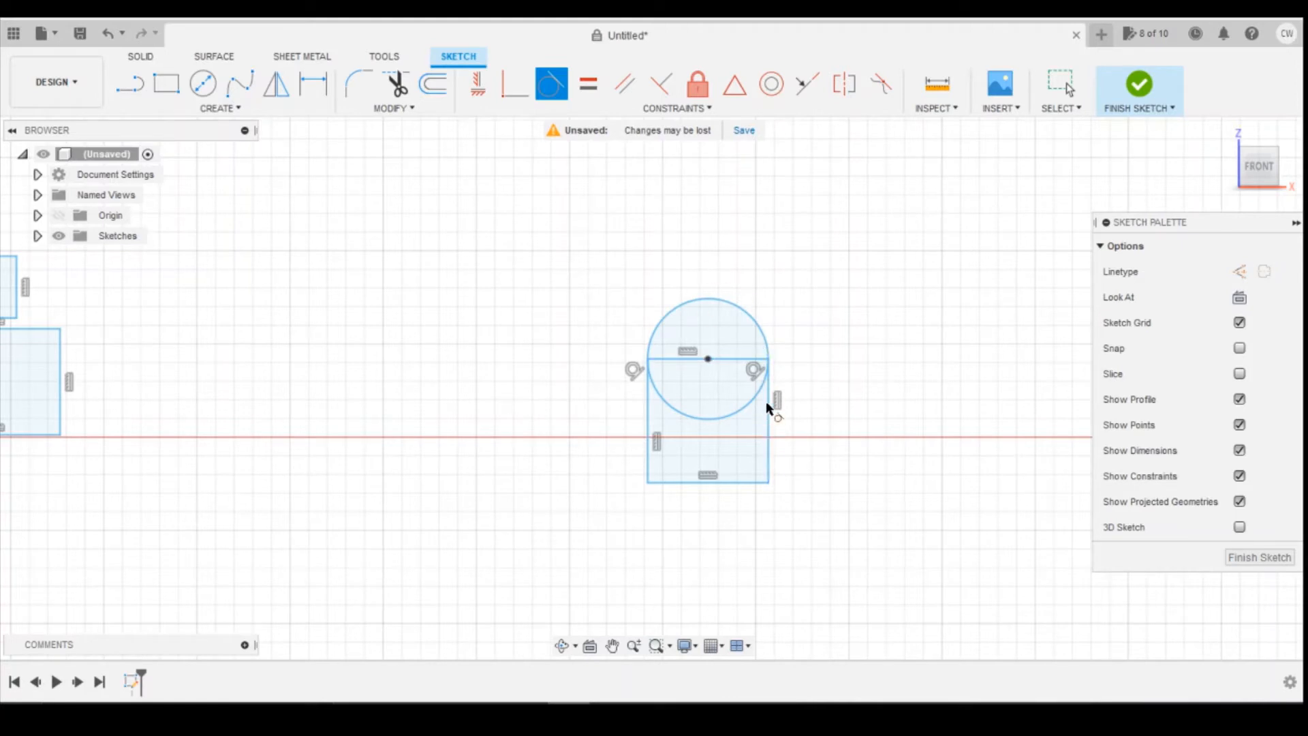
# Step: Trim the circle's lower arc and the rectangle's upper edge to leave a single arched profile
pyautogui.click(395, 83)
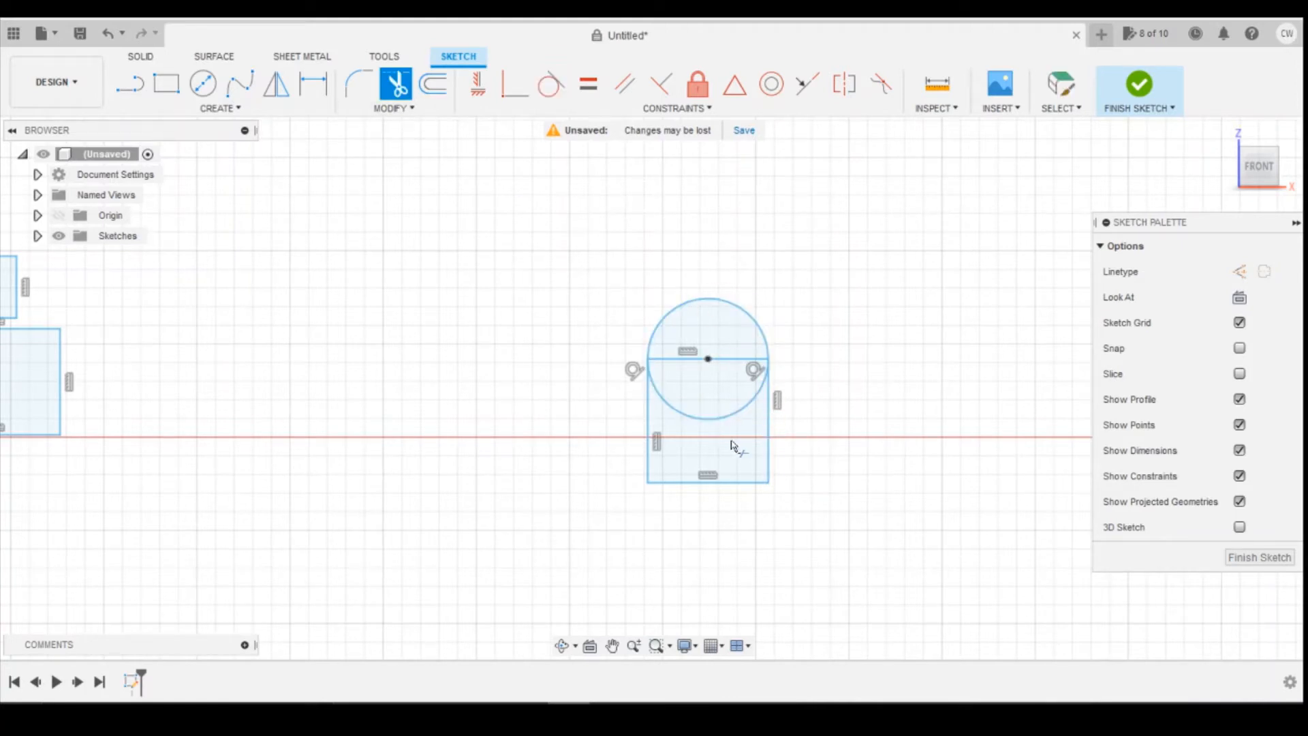
pyautogui.click(725, 417)
pyautogui.click(720, 371)
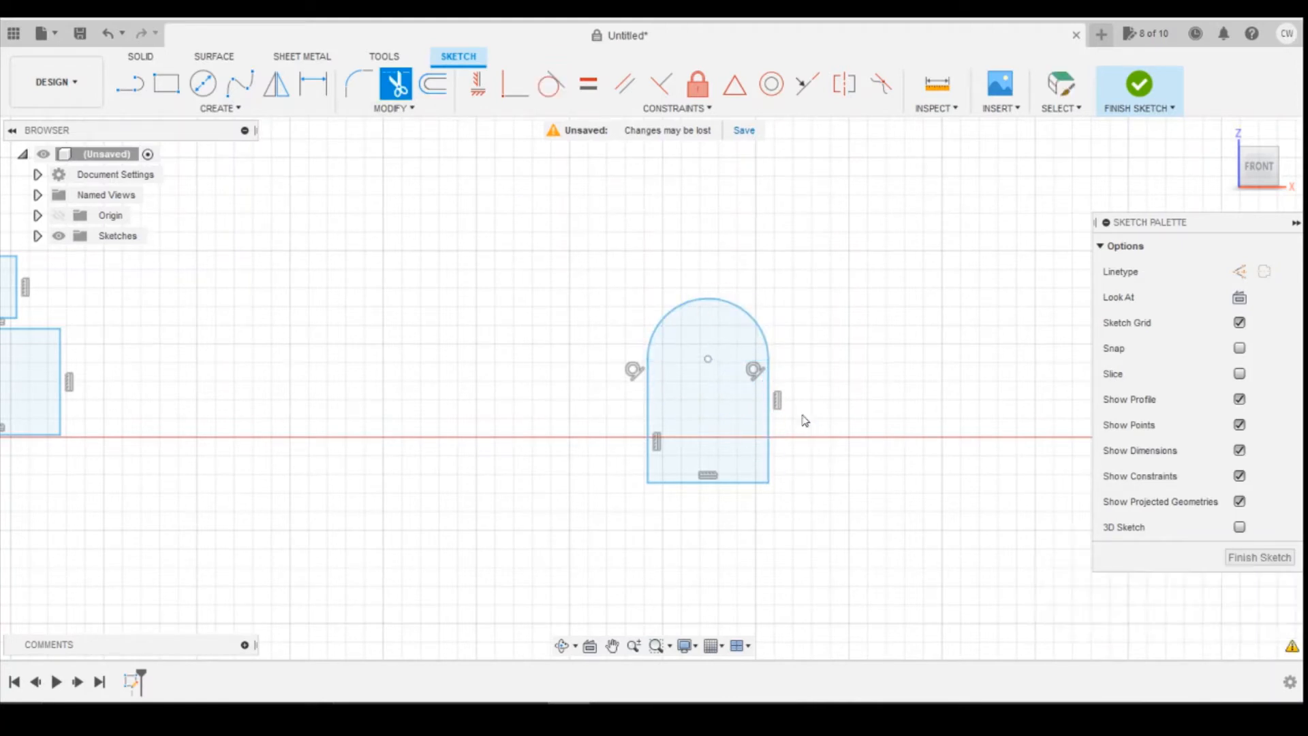
pyautogui.press('Escape')
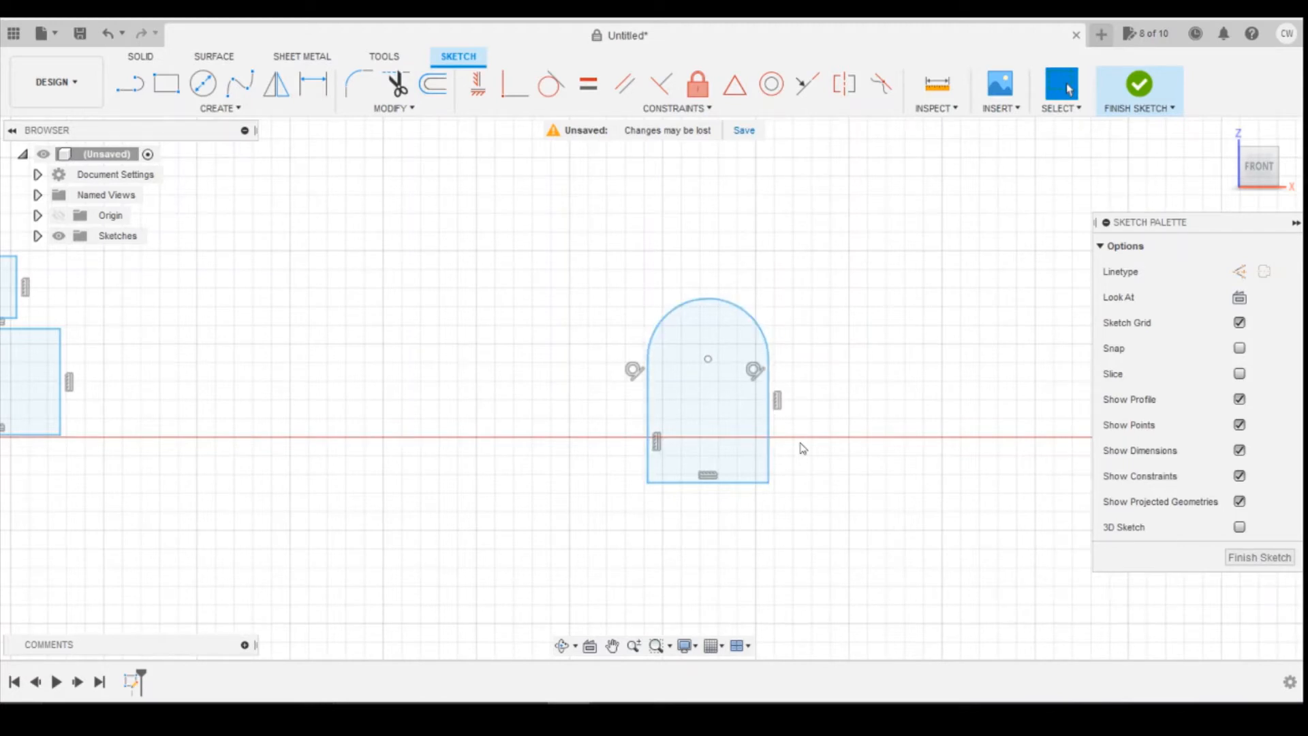
# Step: Apply Equal constraints so the middle center rectangle matches the first one's width and height in the group of three
pyautogui.moveTo(943, 328); pyautogui.dragTo(584, 329, button='middle')
pyautogui.moveTo(931, 411); pyautogui.dragTo(610, 443, button='middle')
pyautogui.moveTo(861, 462); pyautogui.dragTo(821, 479, button='middle')
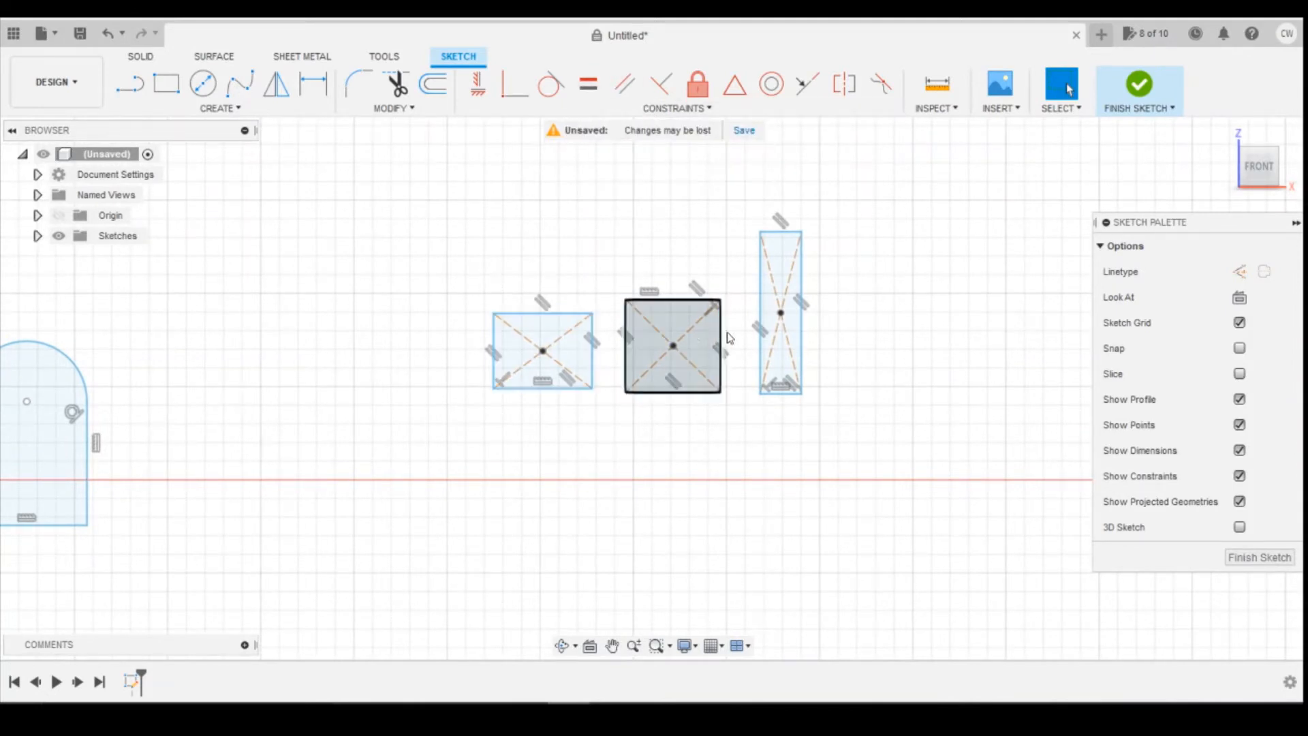
pyautogui.click(543, 351)
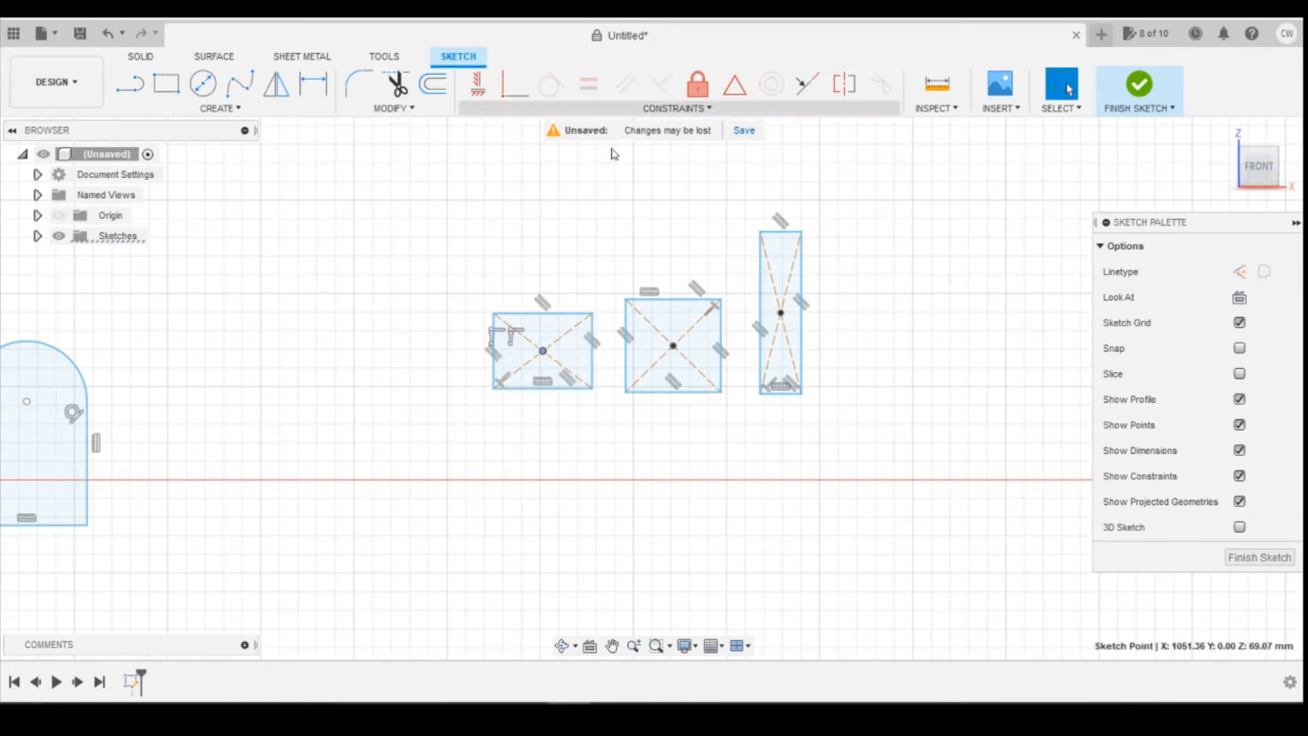
pyautogui.press('Escape')
pyautogui.click(559, 314)
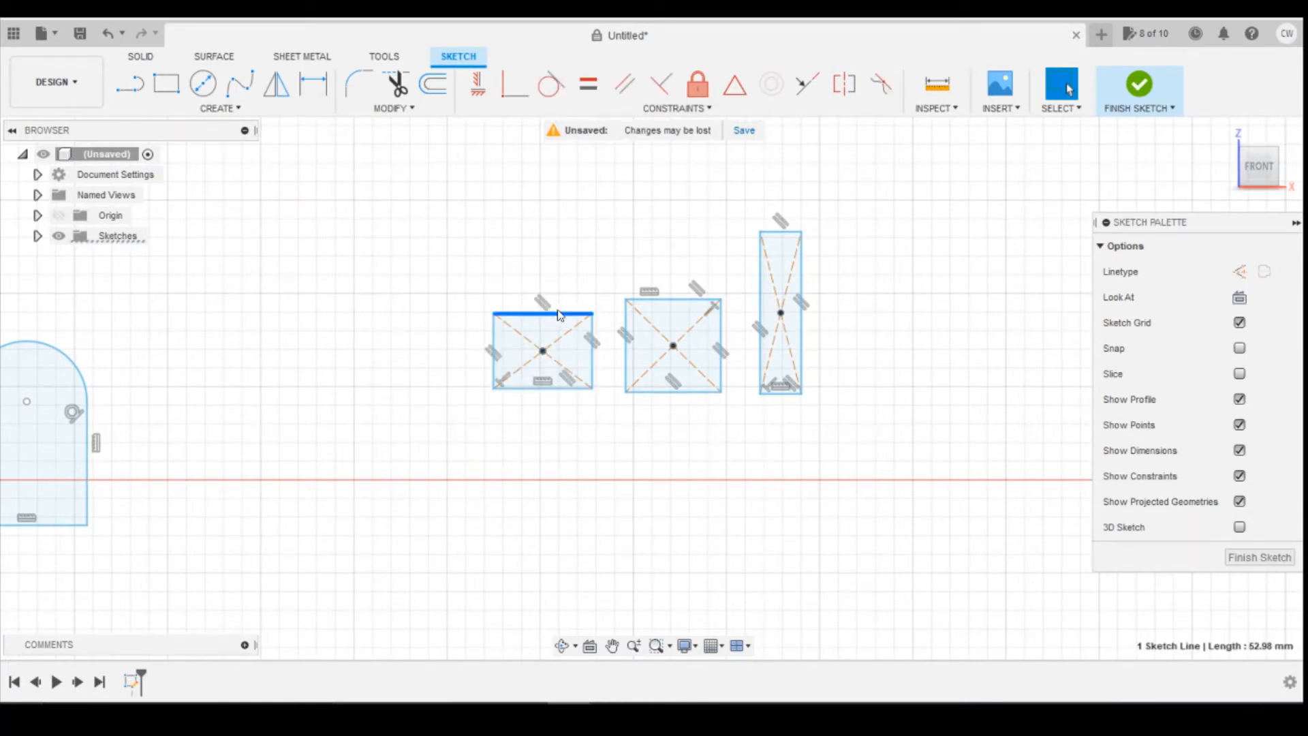
pyautogui.click(588, 84)
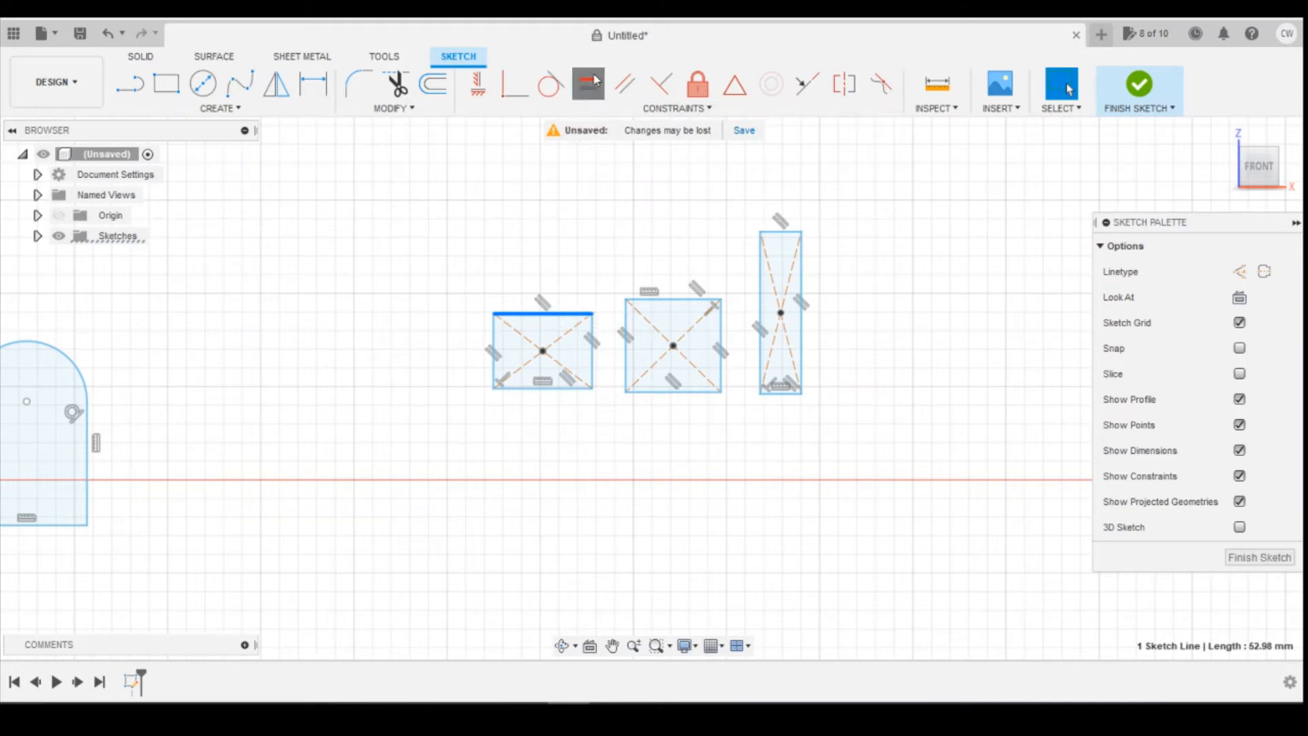
pyautogui.click(674, 300)
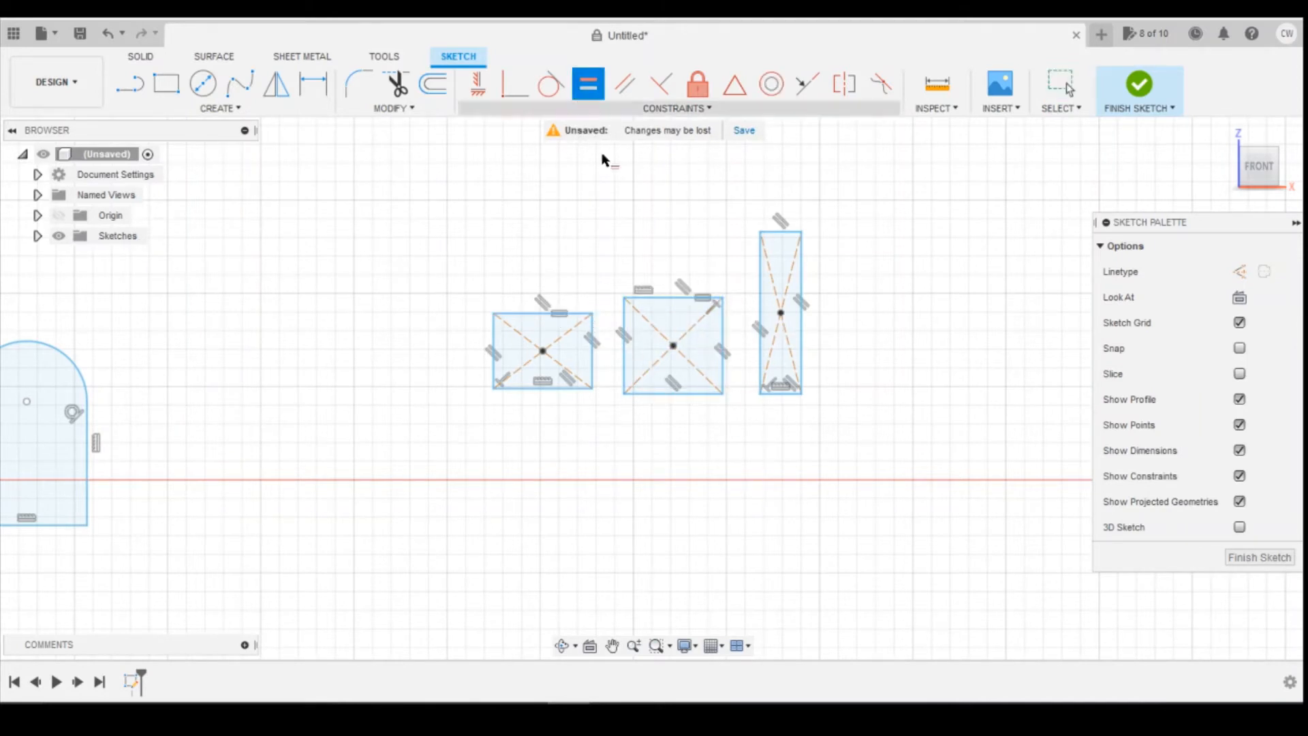
pyautogui.click(592, 341)
pyautogui.click(624, 339)
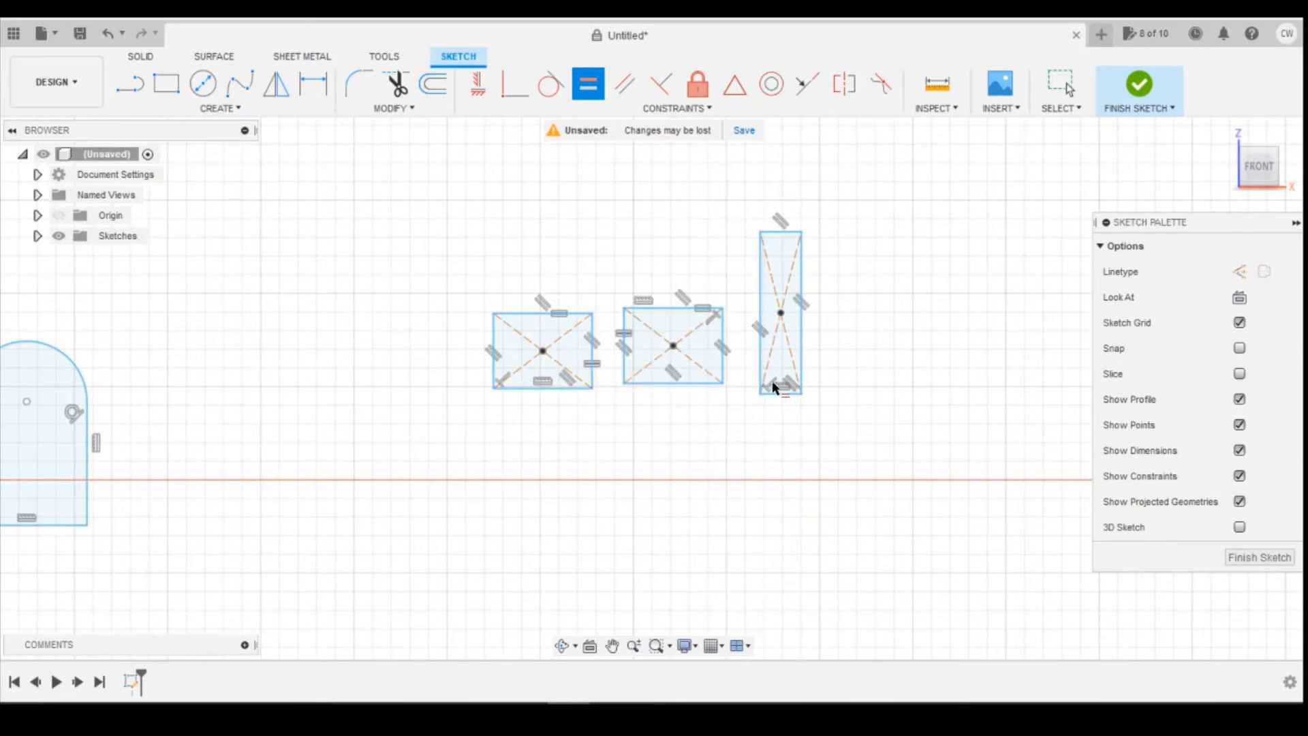
# Step: Make the tall rectangle's lower edge equal in length to the middle rectangle's lower edge
pyautogui.click(561, 387)
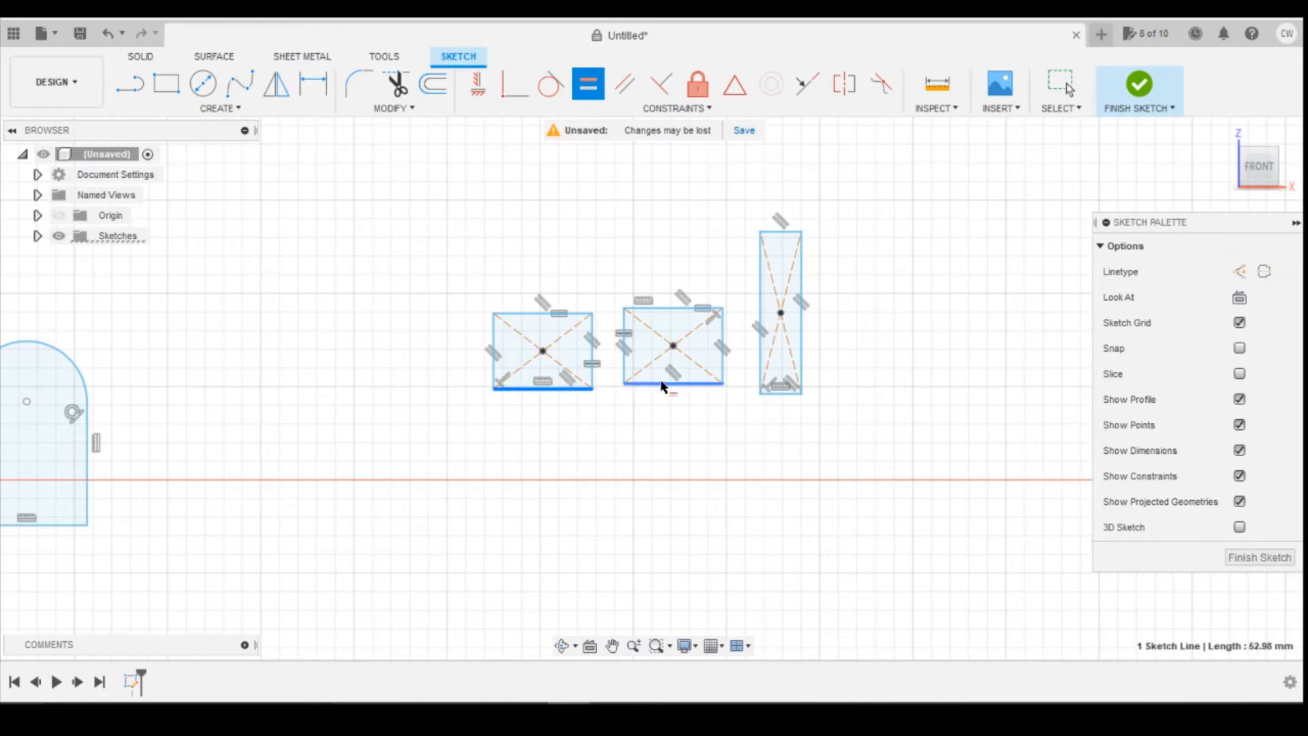
pyautogui.click(781, 393)
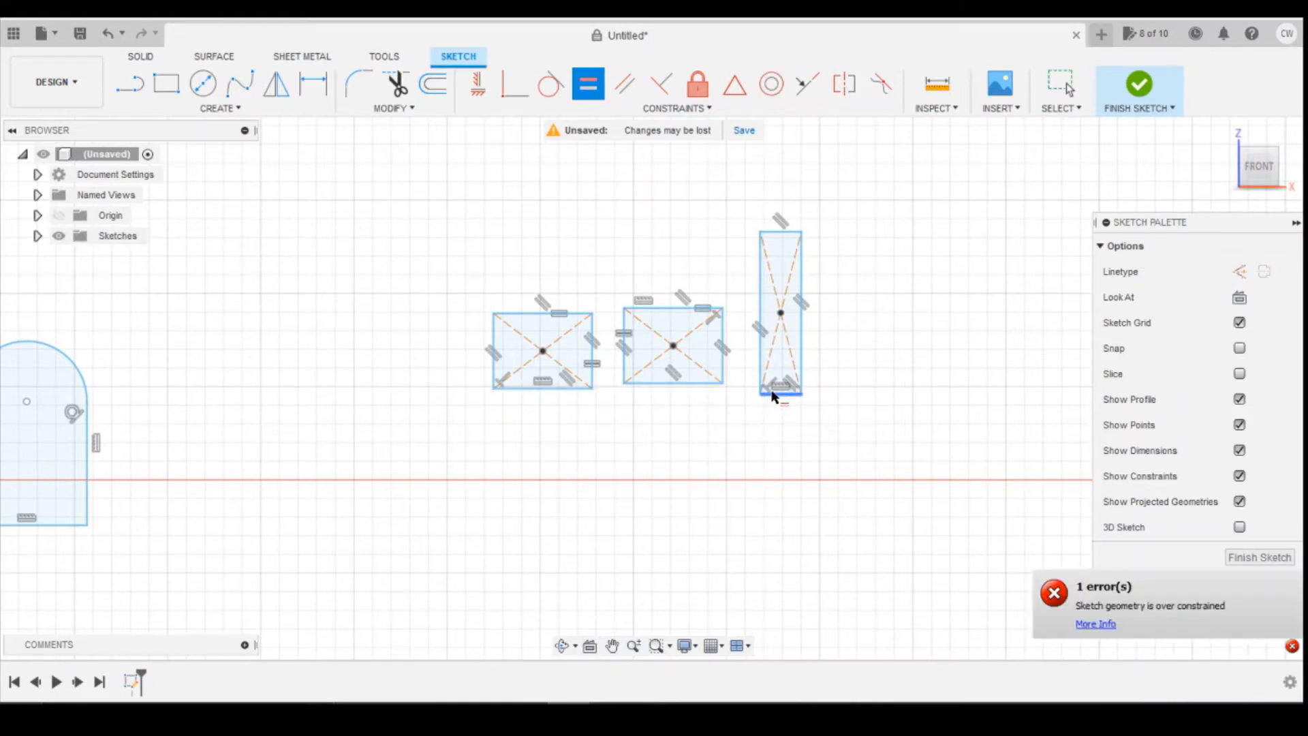
pyautogui.click(672, 383)
pyautogui.click(550, 389)
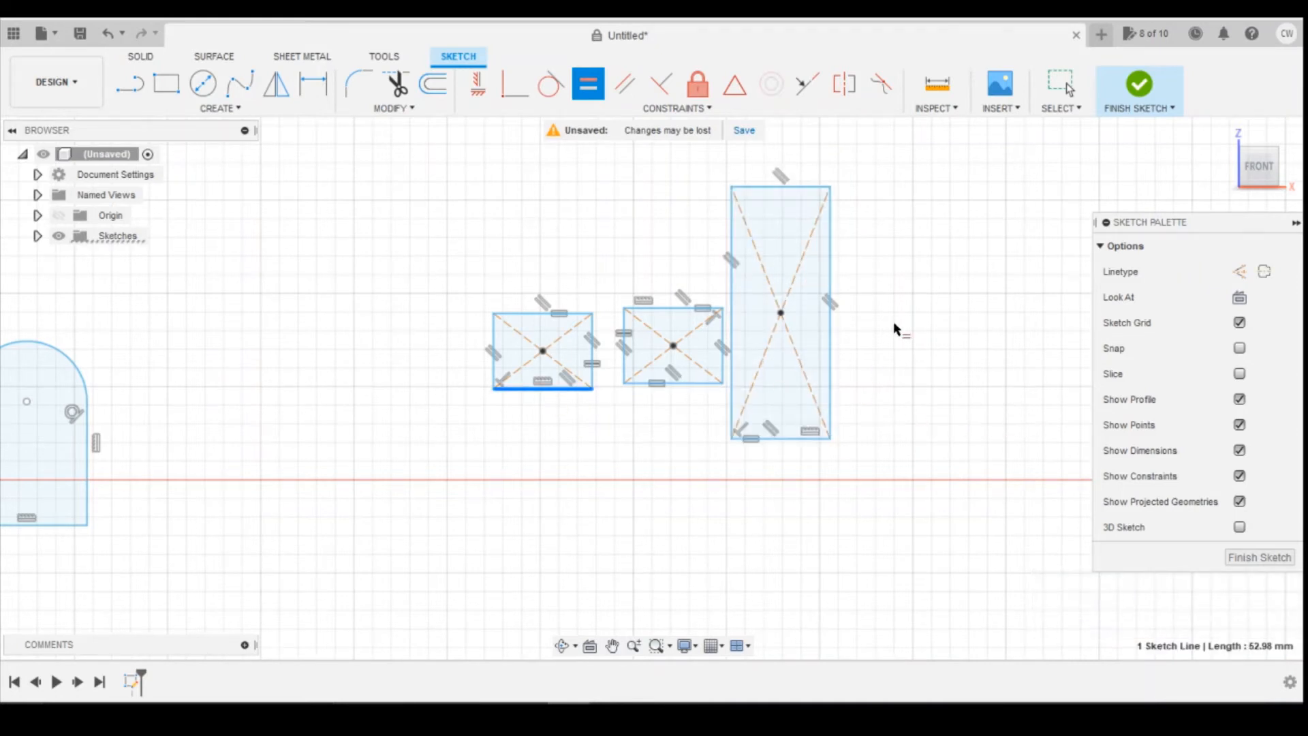
pyautogui.scroll(-1, 924, 386)
pyautogui.press('Escape')
# Step: Make the slanted line perpendicular to the upper edge of the rectangle below it and adjust the line's upper endpoint
pyautogui.moveTo(964, 376); pyautogui.dragTo(688, 377, button='middle')
pyautogui.moveTo(939, 413)
pyautogui.mouseDown(button='middle')
pyautogui.moveTo(730, 406)
pyautogui.moveTo(671, 381)
pyautogui.mouseUp(button='middle')
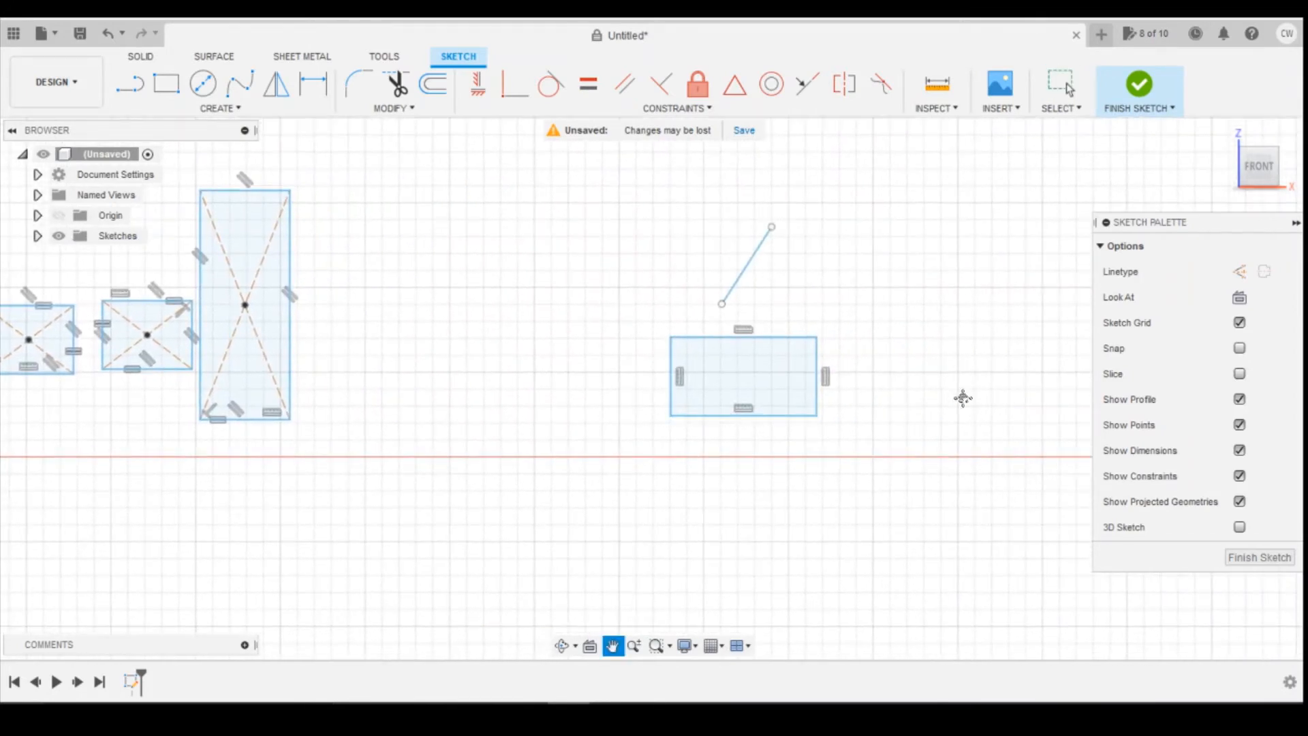
pyautogui.moveTo(963, 398); pyautogui.dragTo(856, 396, button='middle')
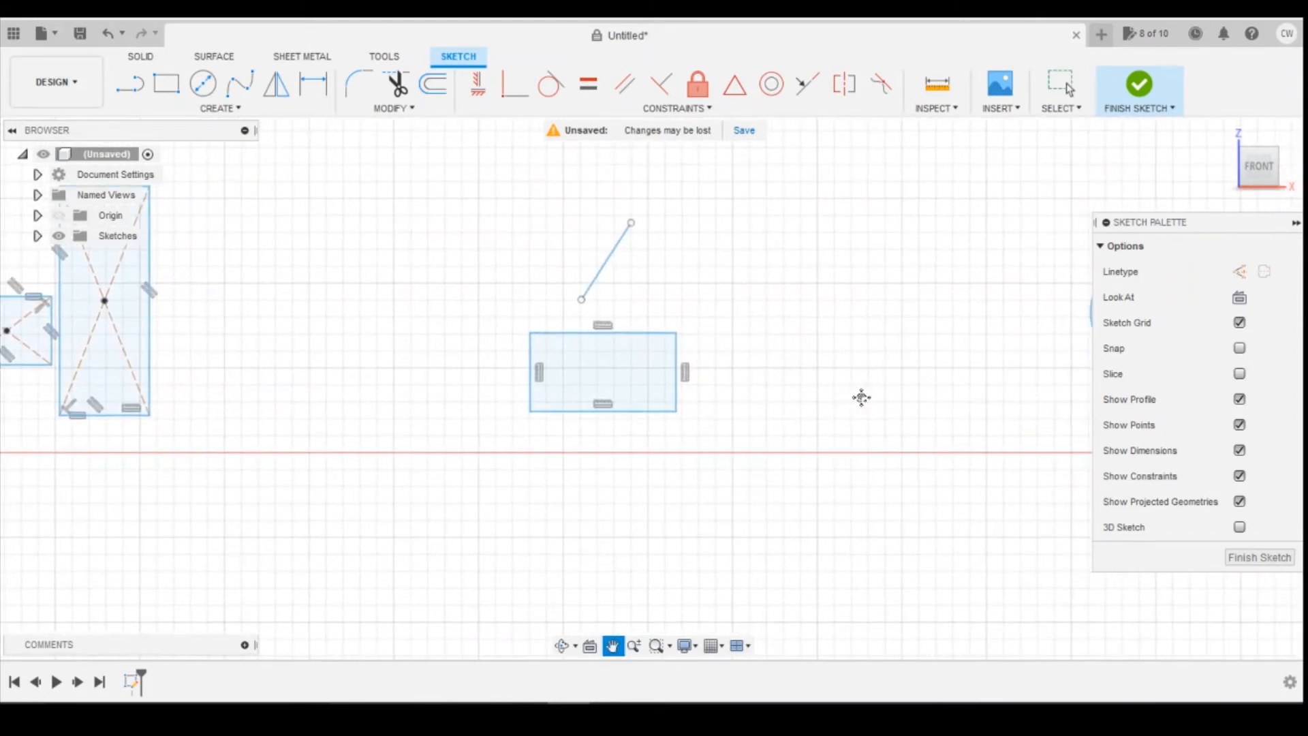
pyautogui.click(656, 97)
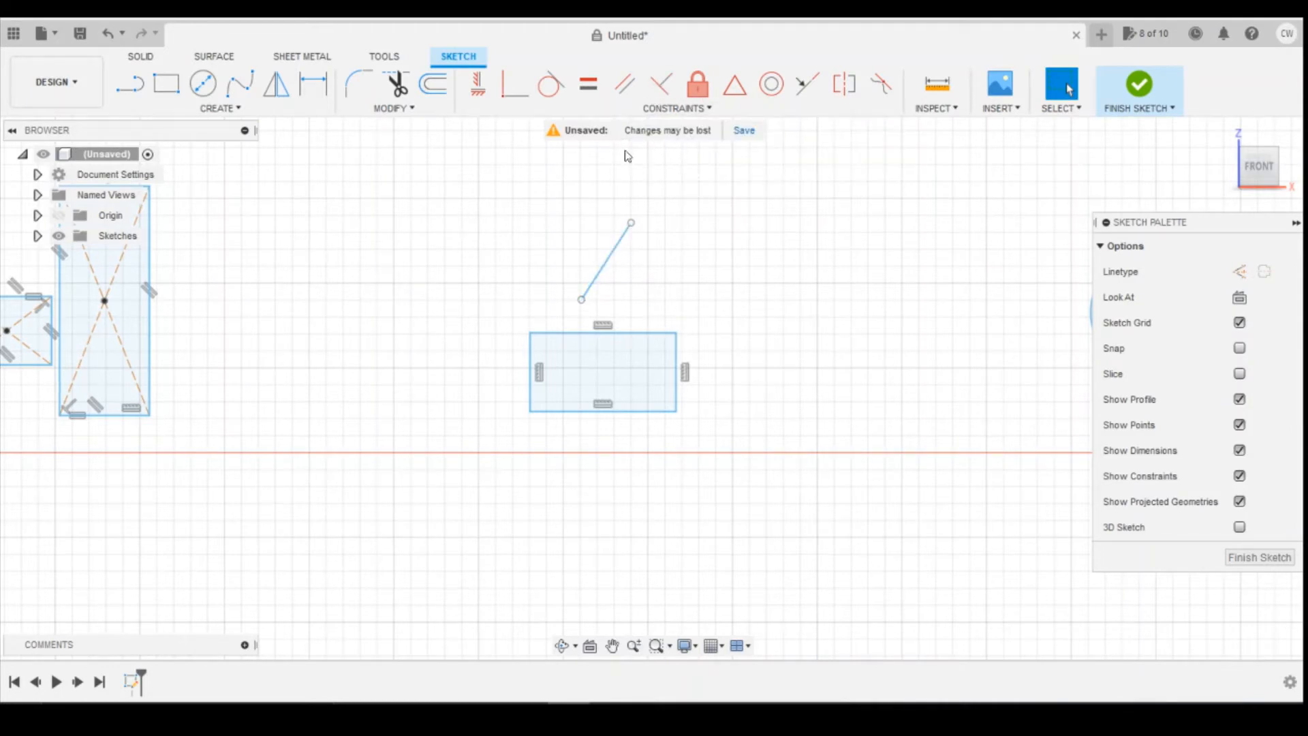
pyautogui.click(663, 88)
pyautogui.click(609, 265)
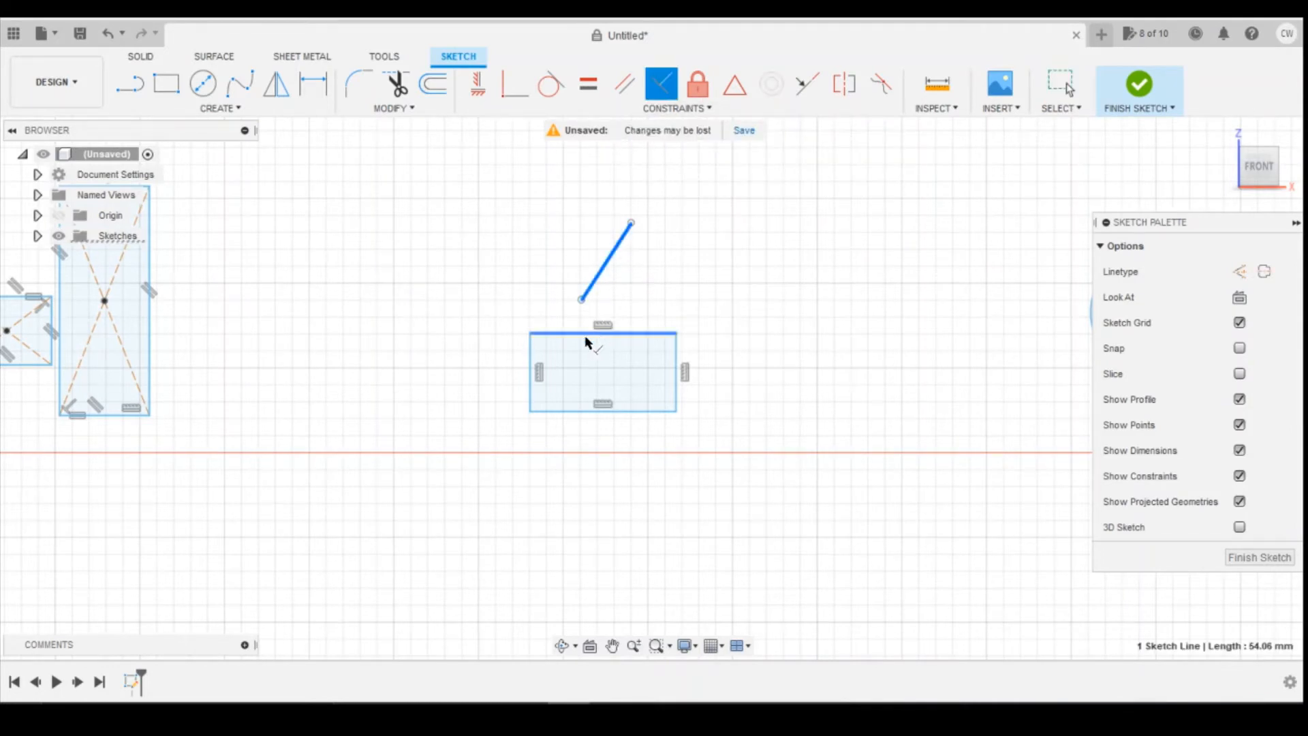
pyautogui.click(584, 333)
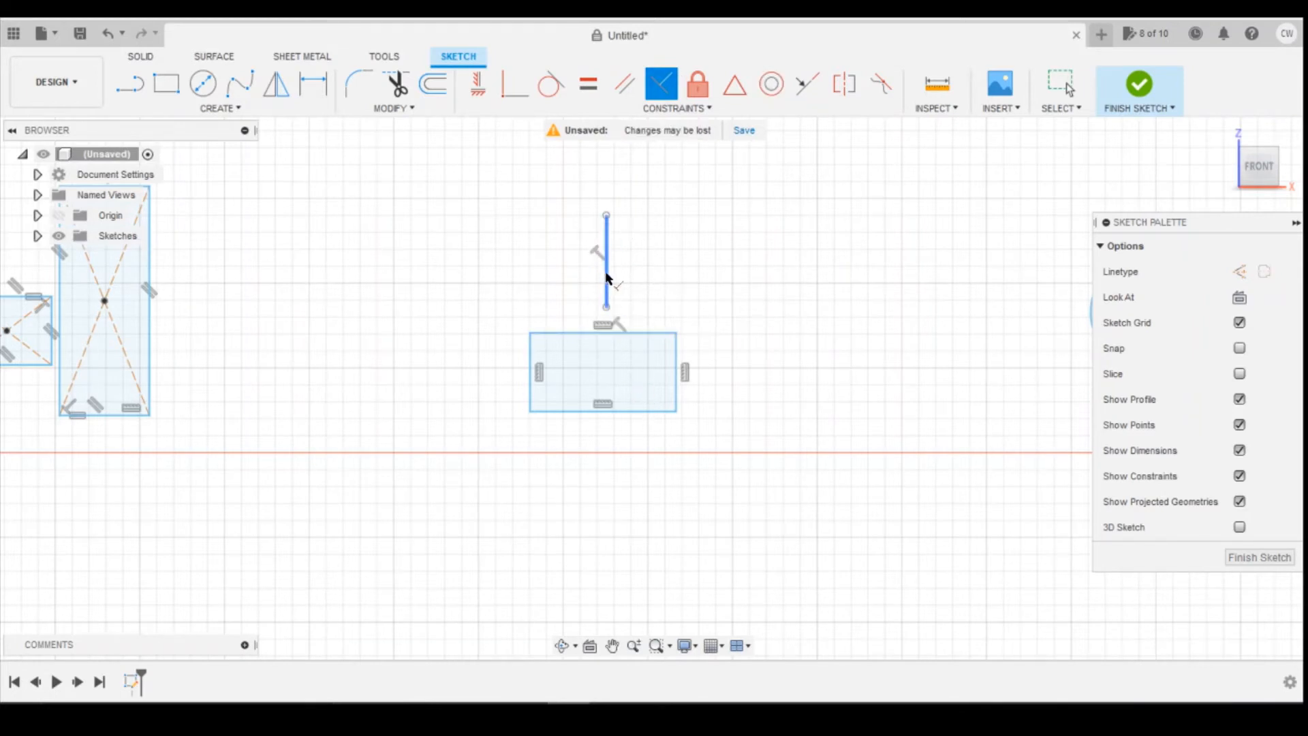
pyautogui.press('Escape')
pyautogui.moveTo(607, 215)
pyautogui.mouseDown()
pyautogui.moveTo(609, 229)
pyautogui.moveTo(677, 224)
pyautogui.moveTo(578, 225)
pyautogui.moveTo(597, 229)
pyautogui.mouseUp()
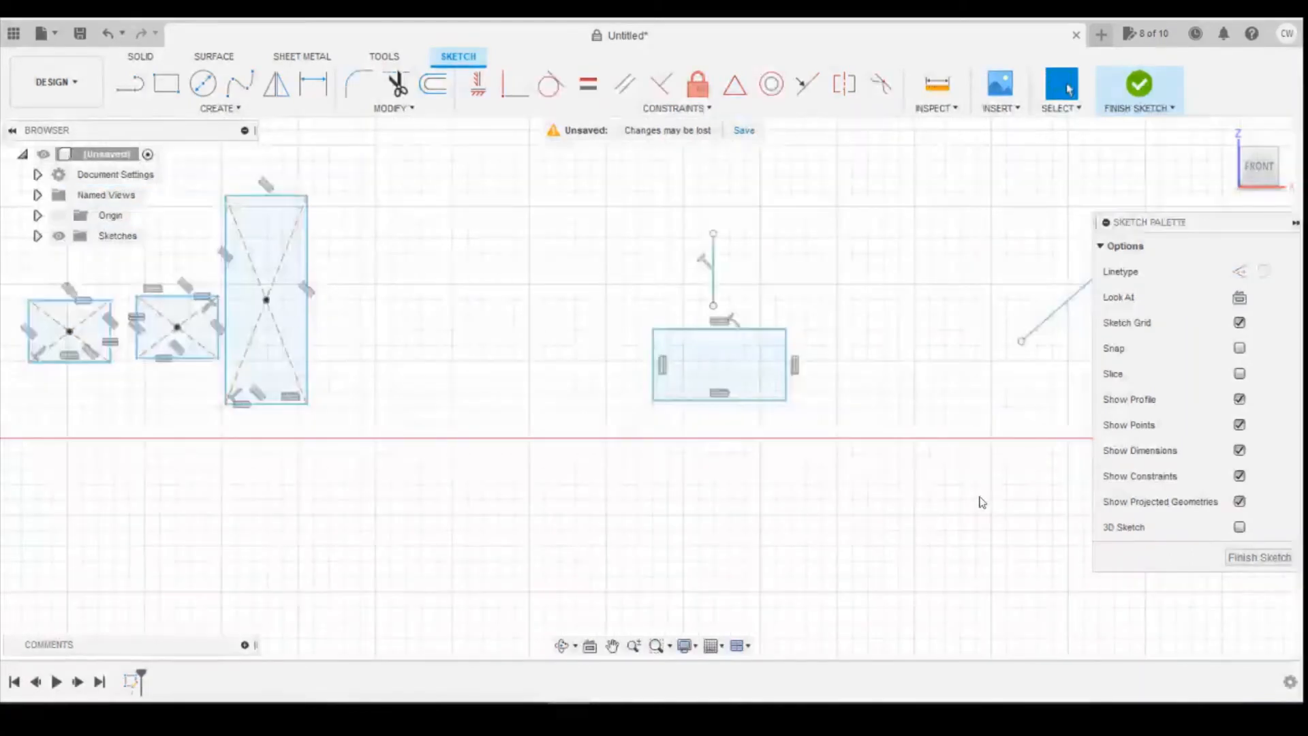
# Step: Make the two slanted lines beyond the perpendicular example parallel to each other
pyautogui.moveTo(962, 498); pyautogui.dragTo(553, 487, button='middle')
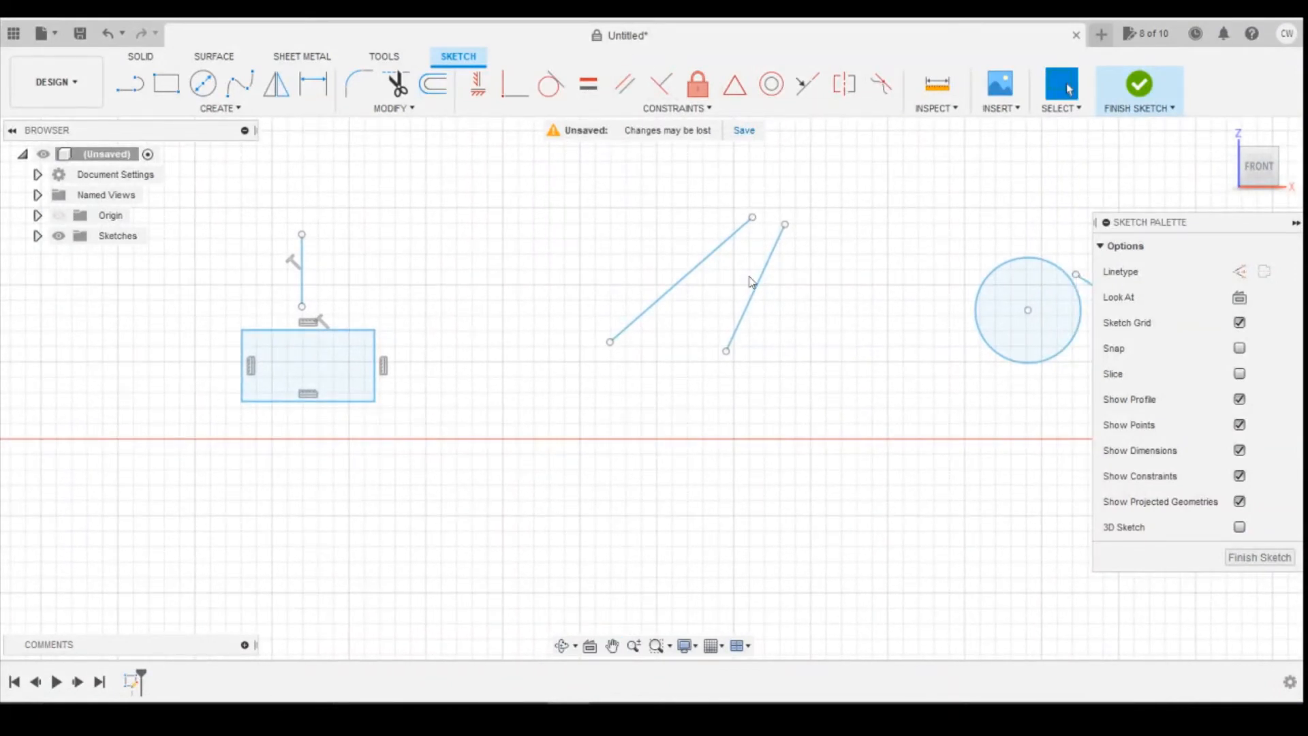
pyautogui.click(624, 83)
pyautogui.click(692, 267)
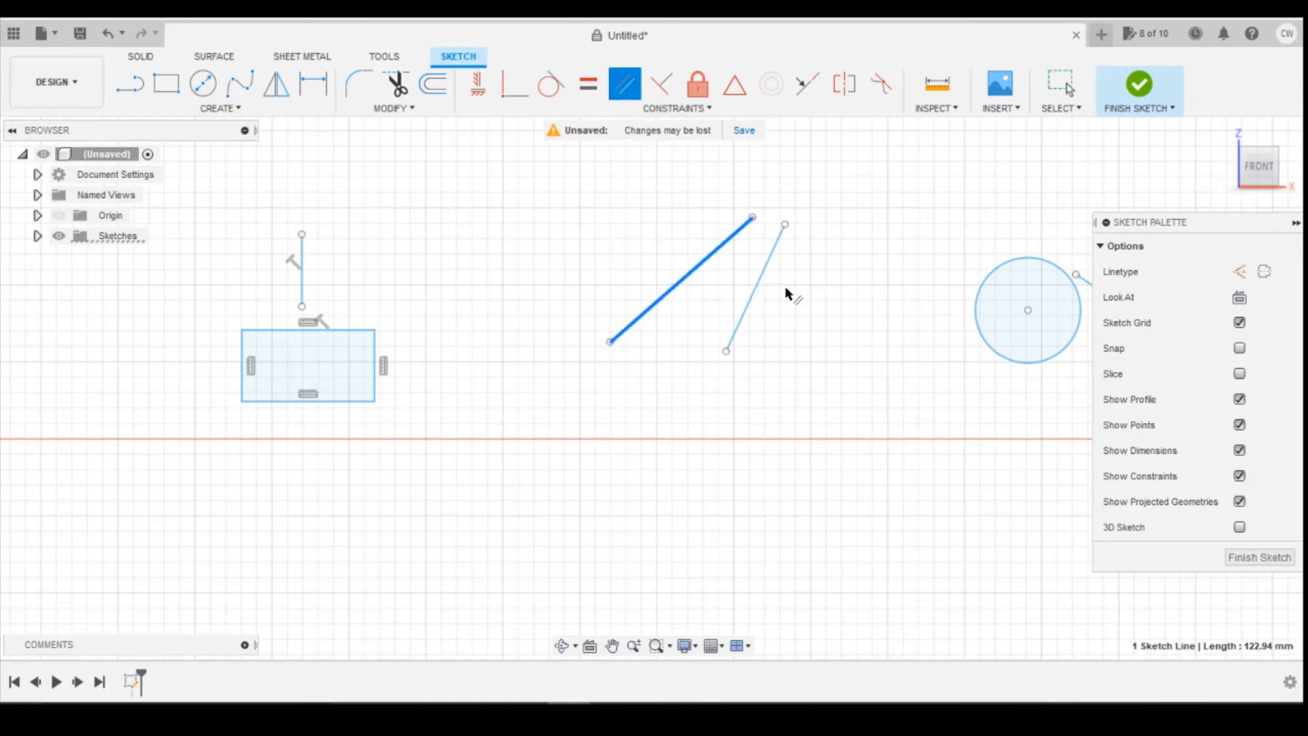
pyautogui.click(759, 288)
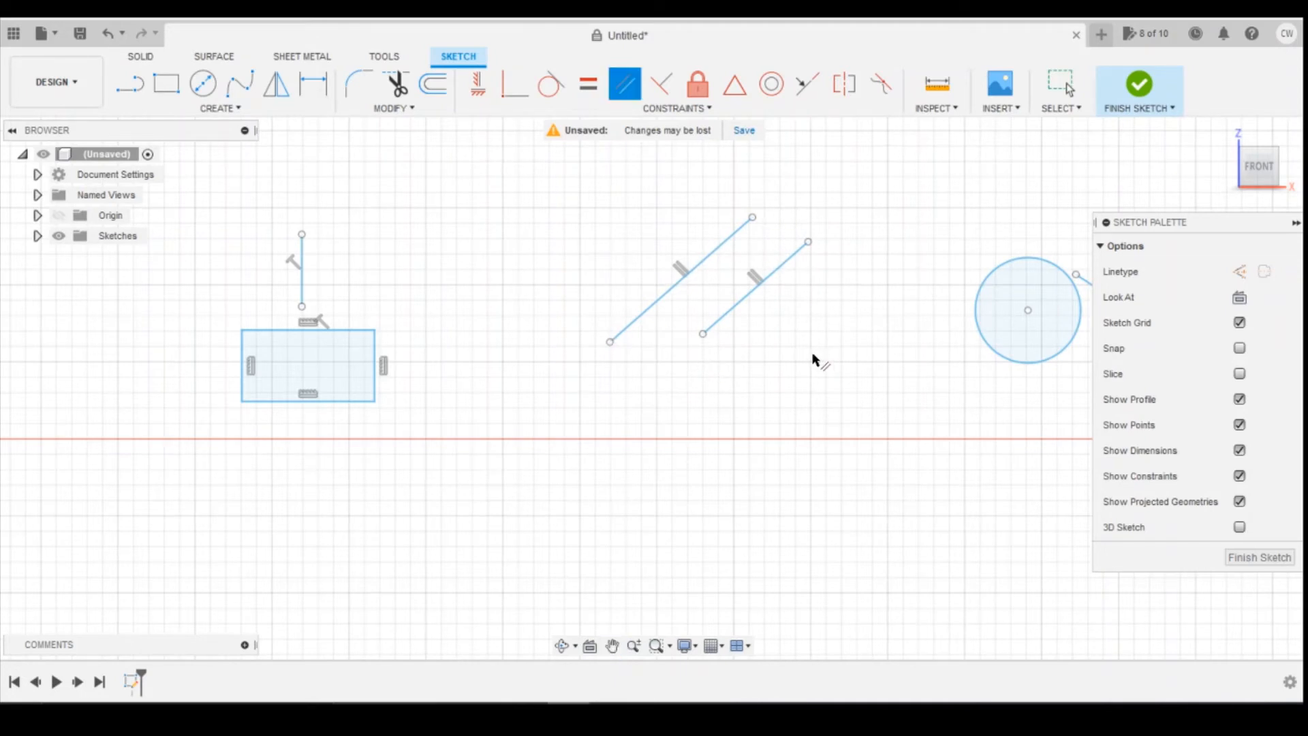
# Step: Make the upper-left endpoint of the line beside the circle coincident with the circle's edge
pyautogui.moveTo(824, 359)
pyautogui.mouseDown(button='middle')
pyautogui.moveTo(685, 355)
pyautogui.moveTo(820, 423)
pyautogui.moveTo(811, 414)
pyautogui.mouseUp(button='middle')
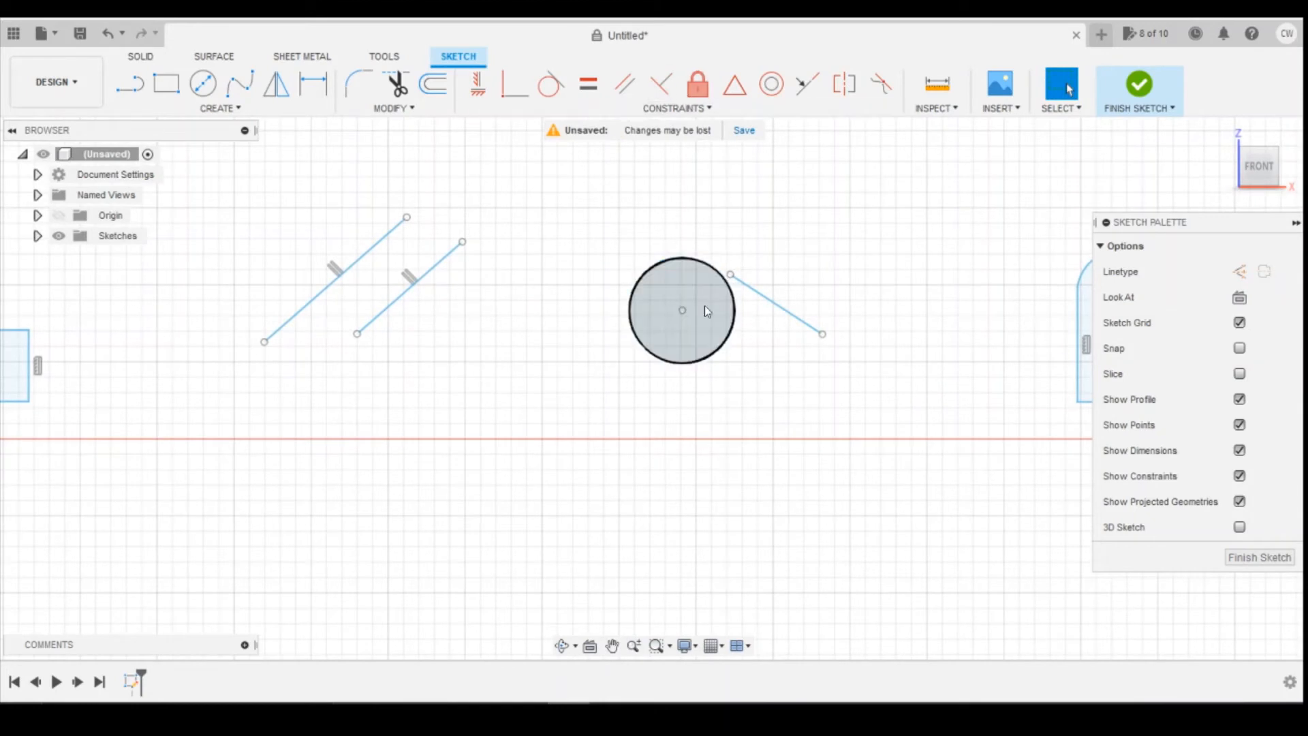
pyautogui.click(730, 275)
pyautogui.click(515, 84)
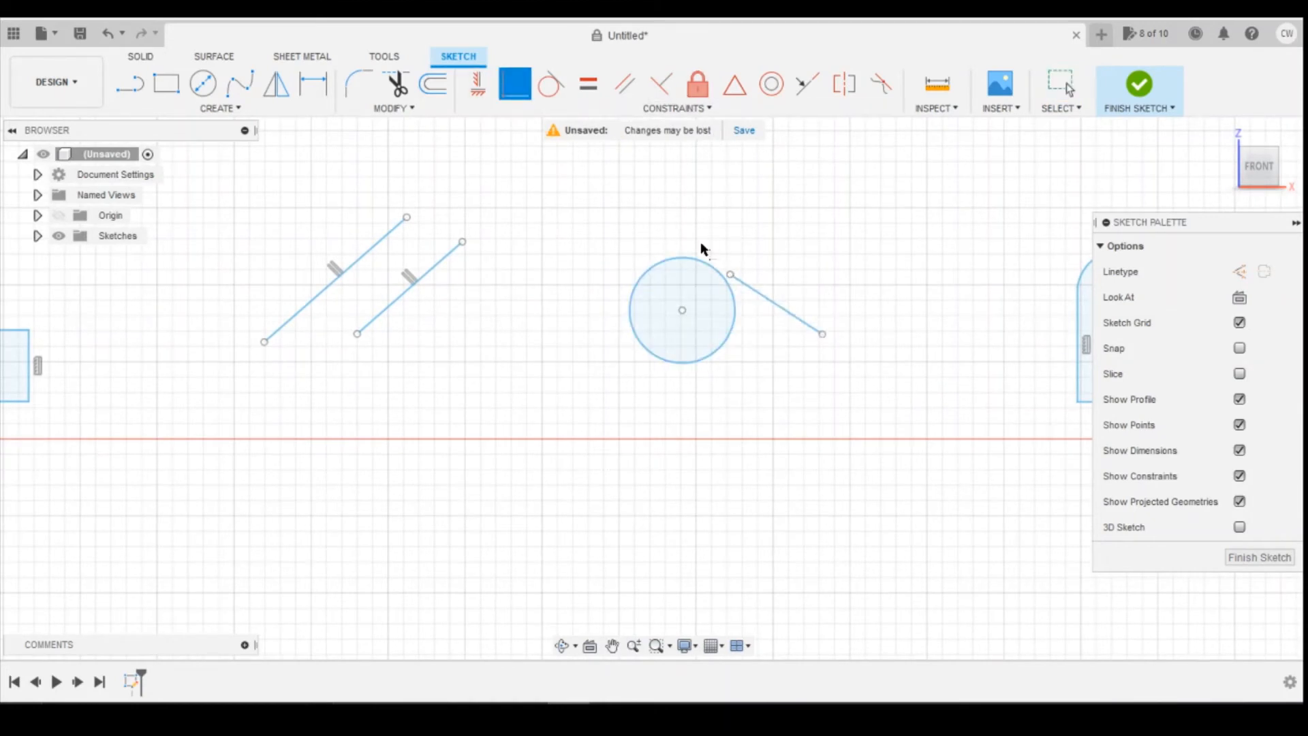
pyautogui.click(730, 274)
pyautogui.click(736, 308)
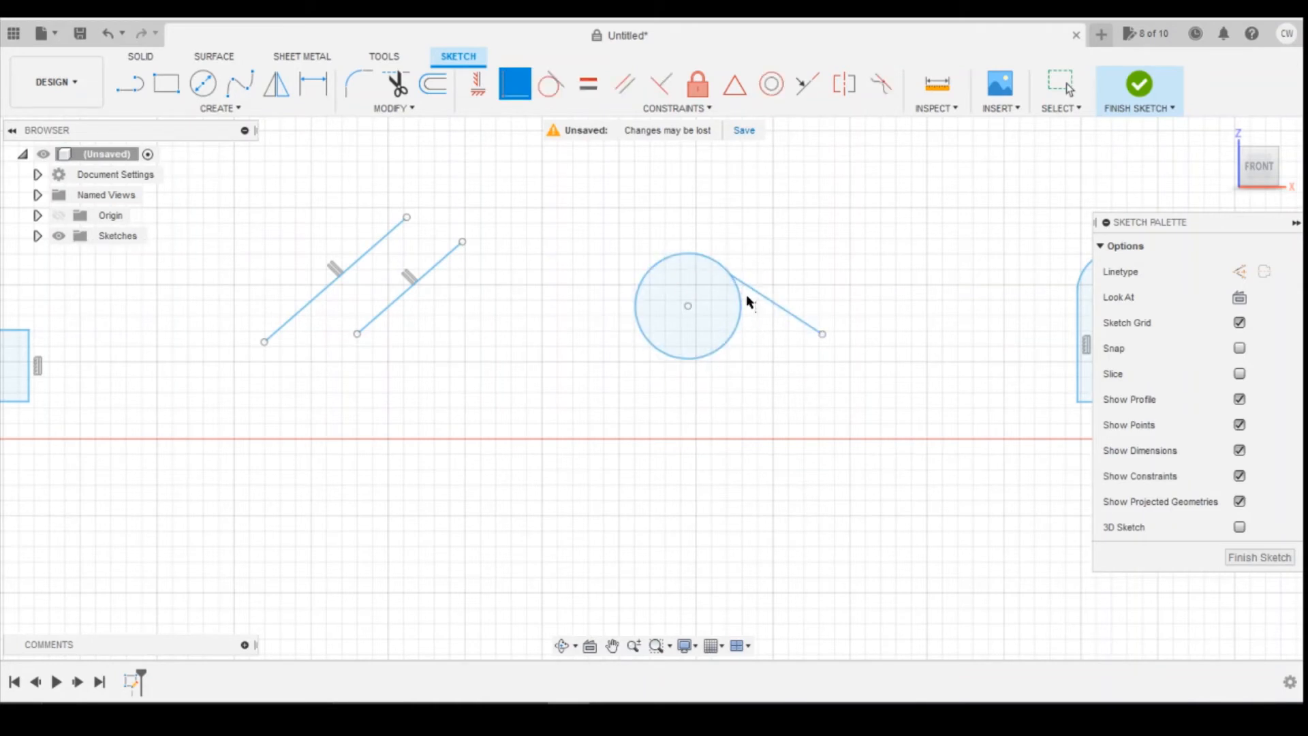
pyautogui.press('Escape')
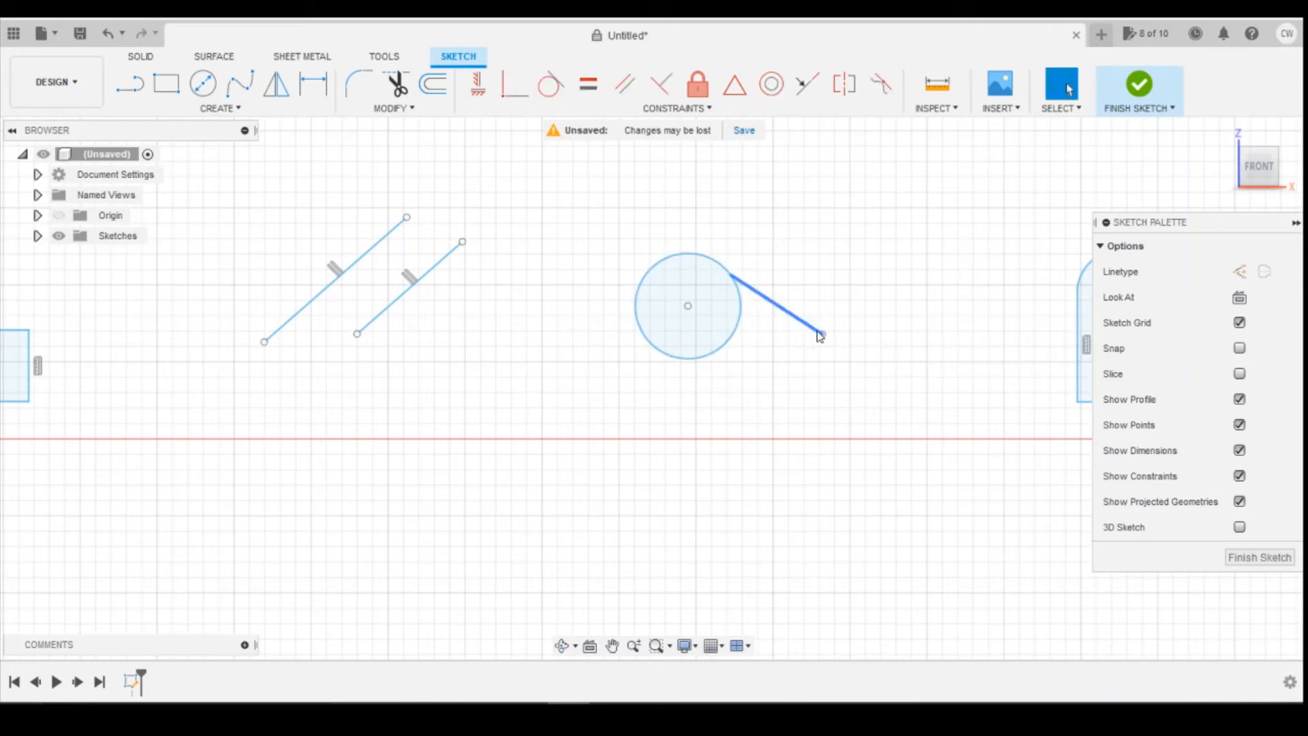
# Step: Test the coincident joint by moving the line and its free endpoint, and enlarge the circle to a radius of about 47 mm
pyautogui.moveTo(768, 304); pyautogui.dragTo(702, 271)
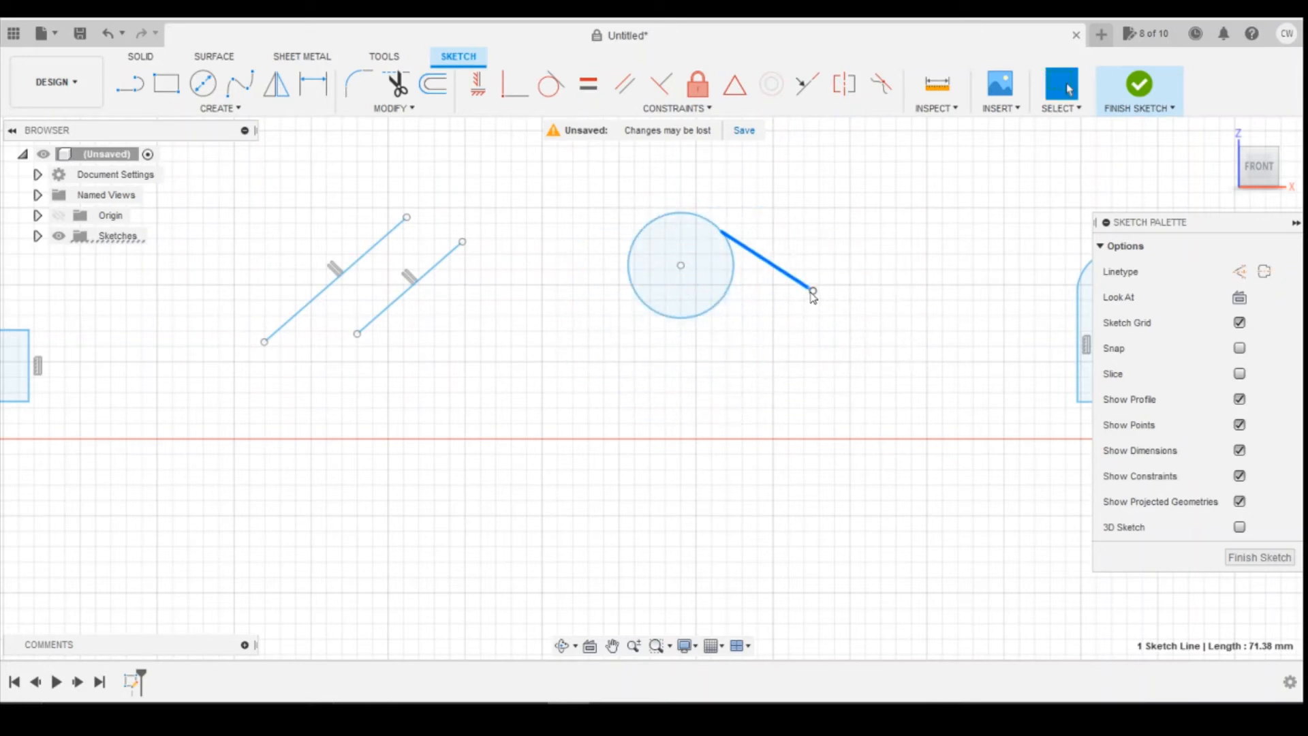
pyautogui.moveTo(811, 292); pyautogui.dragTo(829, 245)
pyautogui.click(727, 293)
pyautogui.moveTo(727, 293)
pyautogui.mouseDown()
pyautogui.moveTo(789, 304)
pyautogui.moveTo(747, 306)
pyautogui.mouseUp()
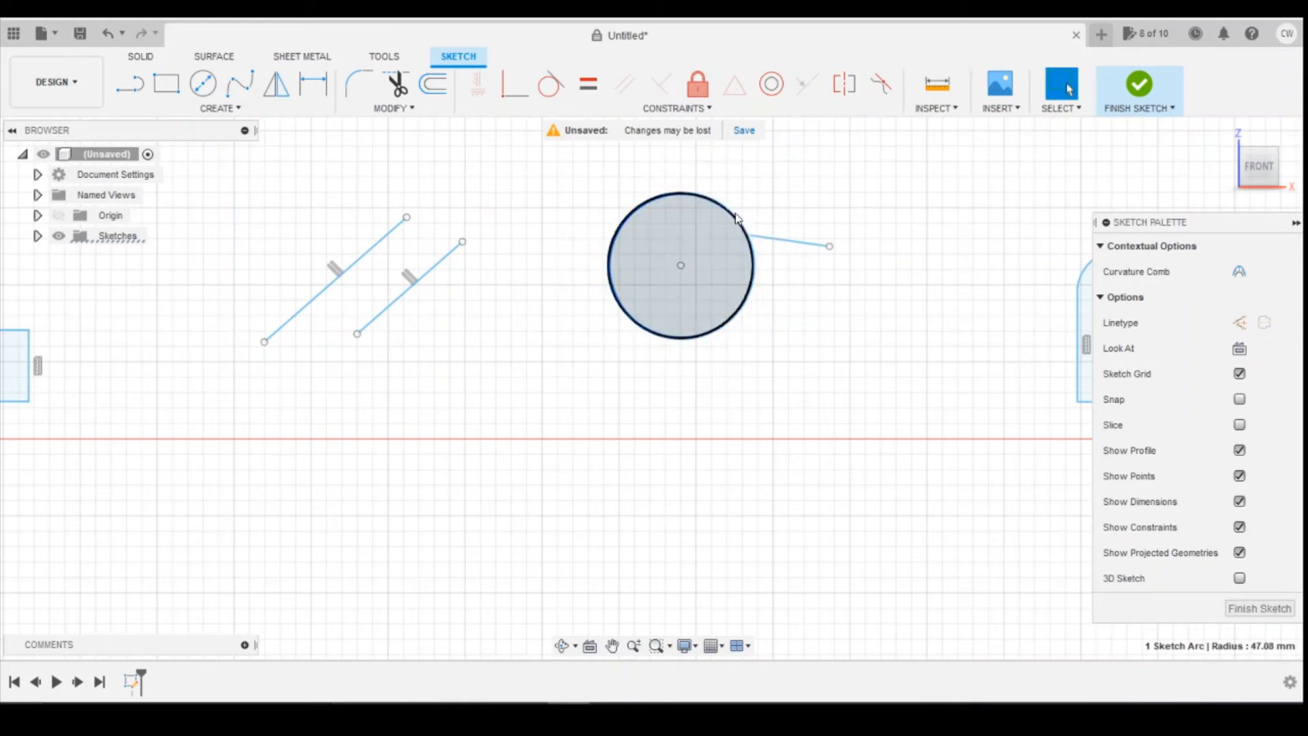
# Step: Fix the enlarged circle in place and reposition both endpoints of the attached line, keeping one on the circle
pyautogui.click(697, 84)
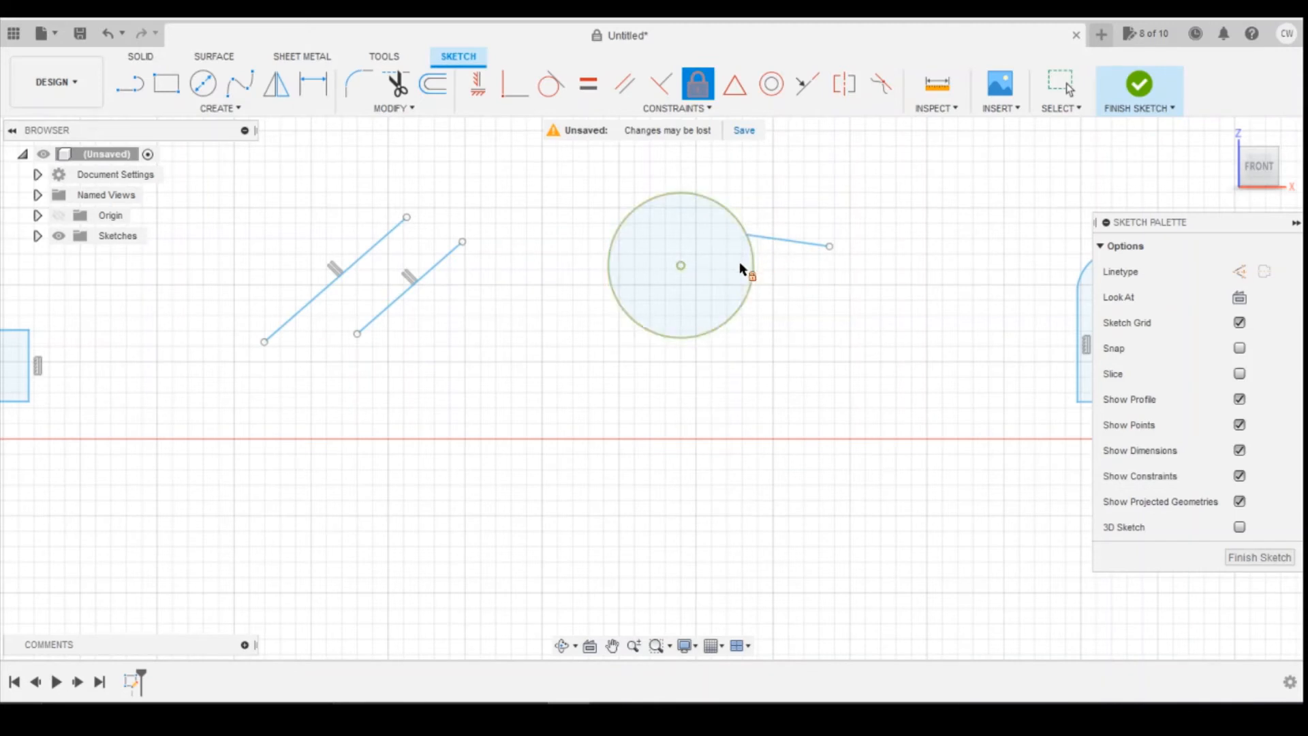
pyautogui.press('Escape')
pyautogui.moveTo(753, 272)
pyautogui.mouseDown()
pyautogui.moveTo(818, 283)
pyautogui.moveTo(883, 243)
pyautogui.moveTo(770, 163)
pyautogui.moveTo(865, 273)
pyautogui.mouseUp()
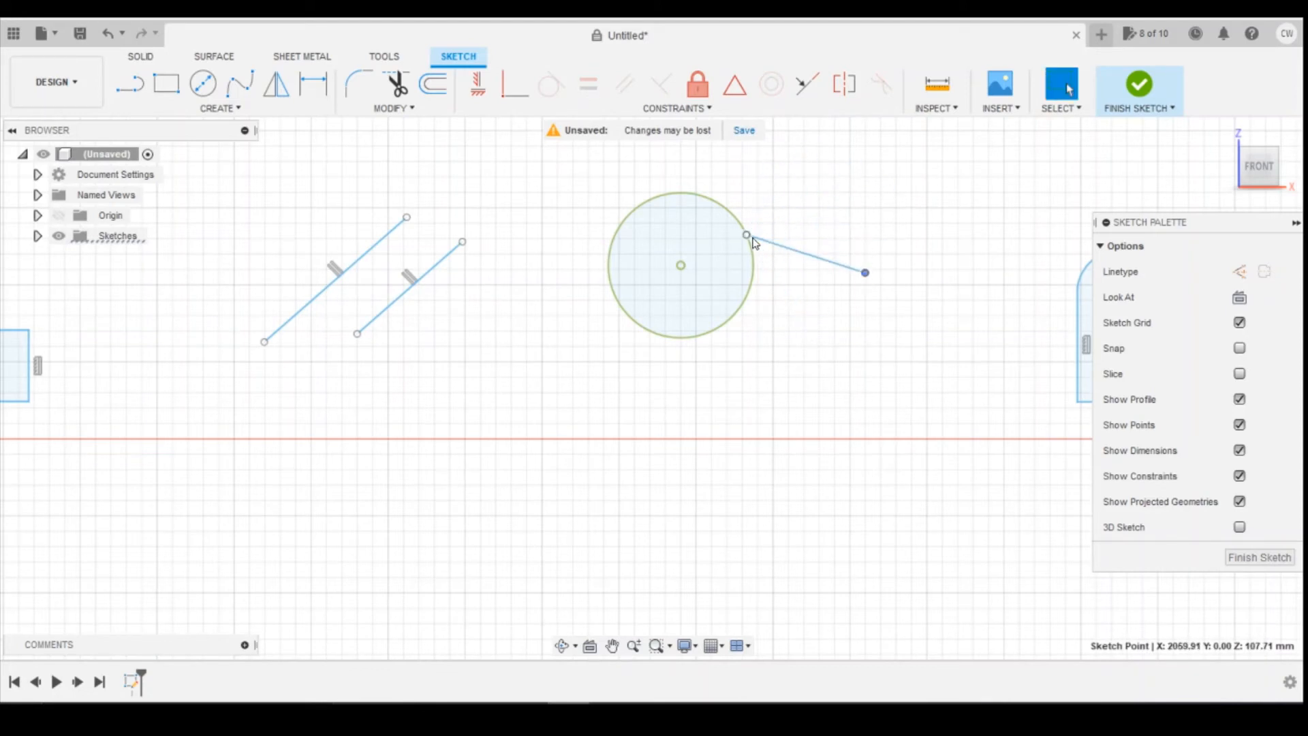
pyautogui.moveTo(754, 242)
pyautogui.mouseDown()
pyautogui.moveTo(770, 278)
pyautogui.moveTo(753, 258)
pyautogui.mouseUp()
# Step: Make the small circle concentric with the rounded top arc of the arch-shaped profile
pyautogui.moveTo(873, 394); pyautogui.dragTo(489, 395, button='middle')
pyautogui.click(804, 388)
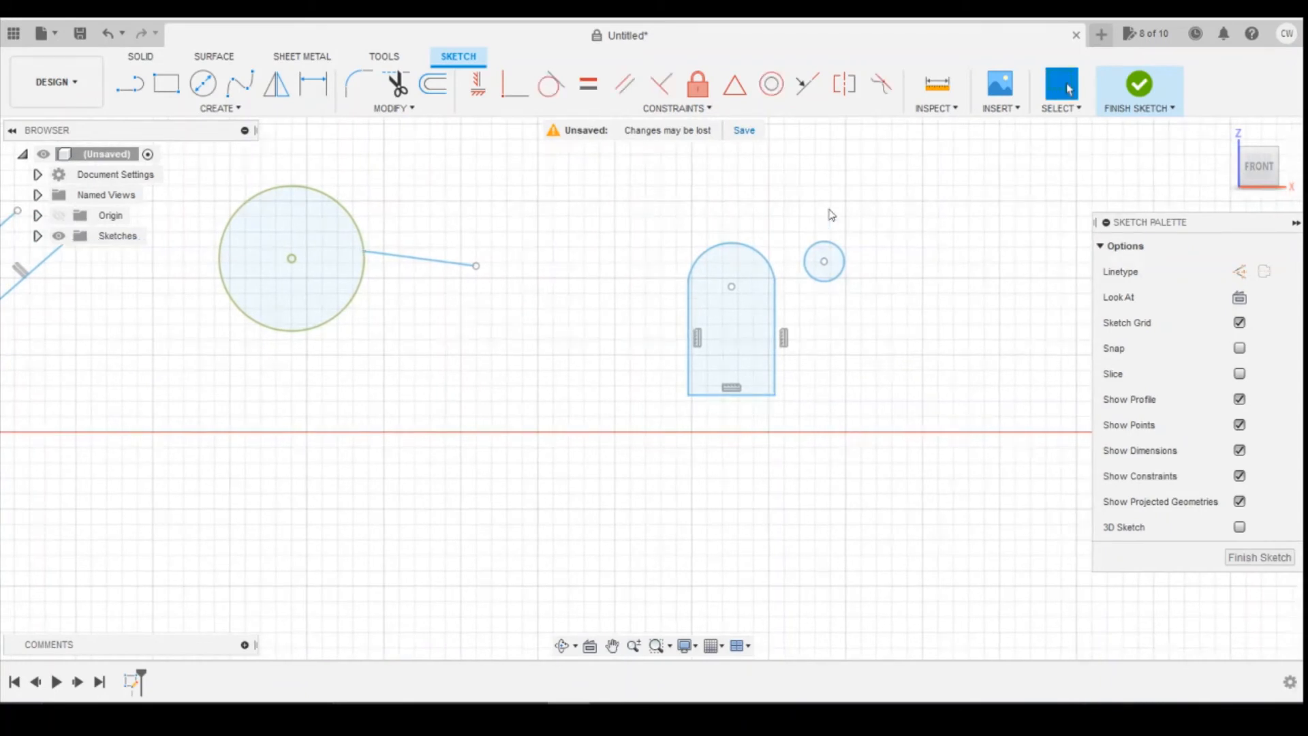
pyautogui.click(775, 87)
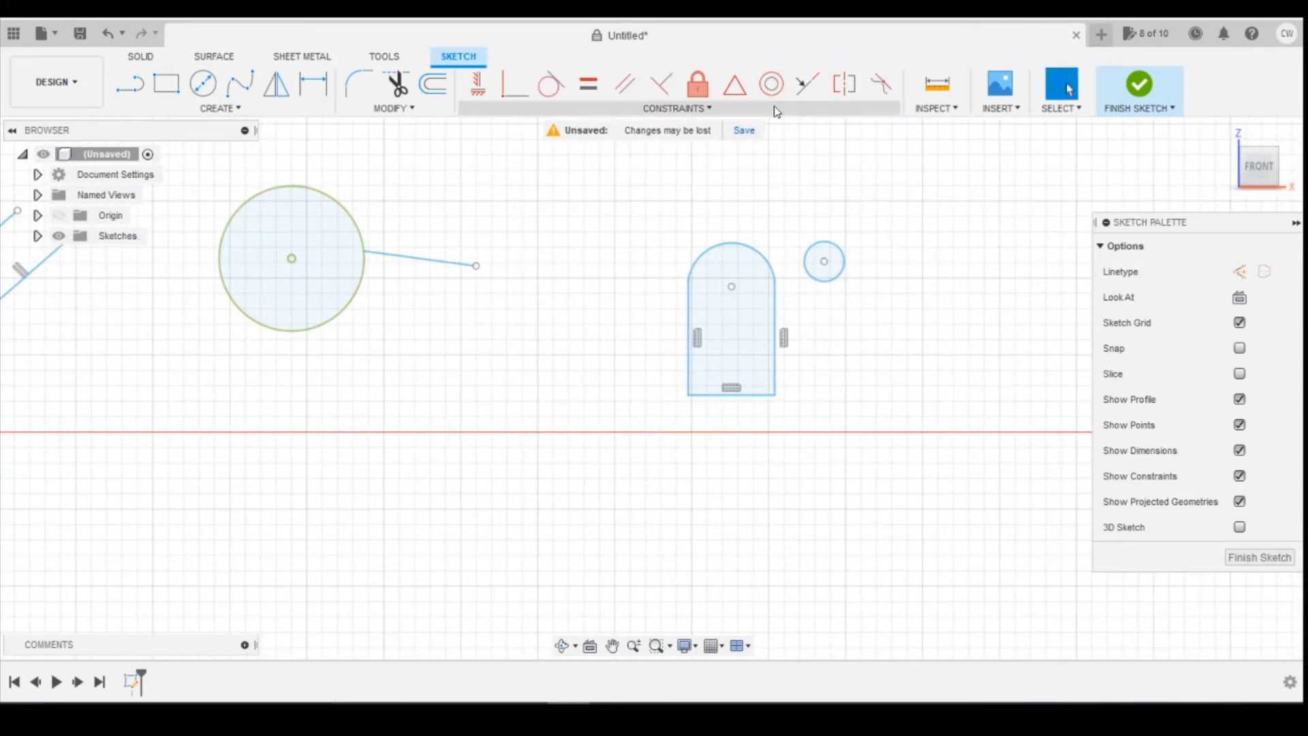
pyautogui.click(826, 261)
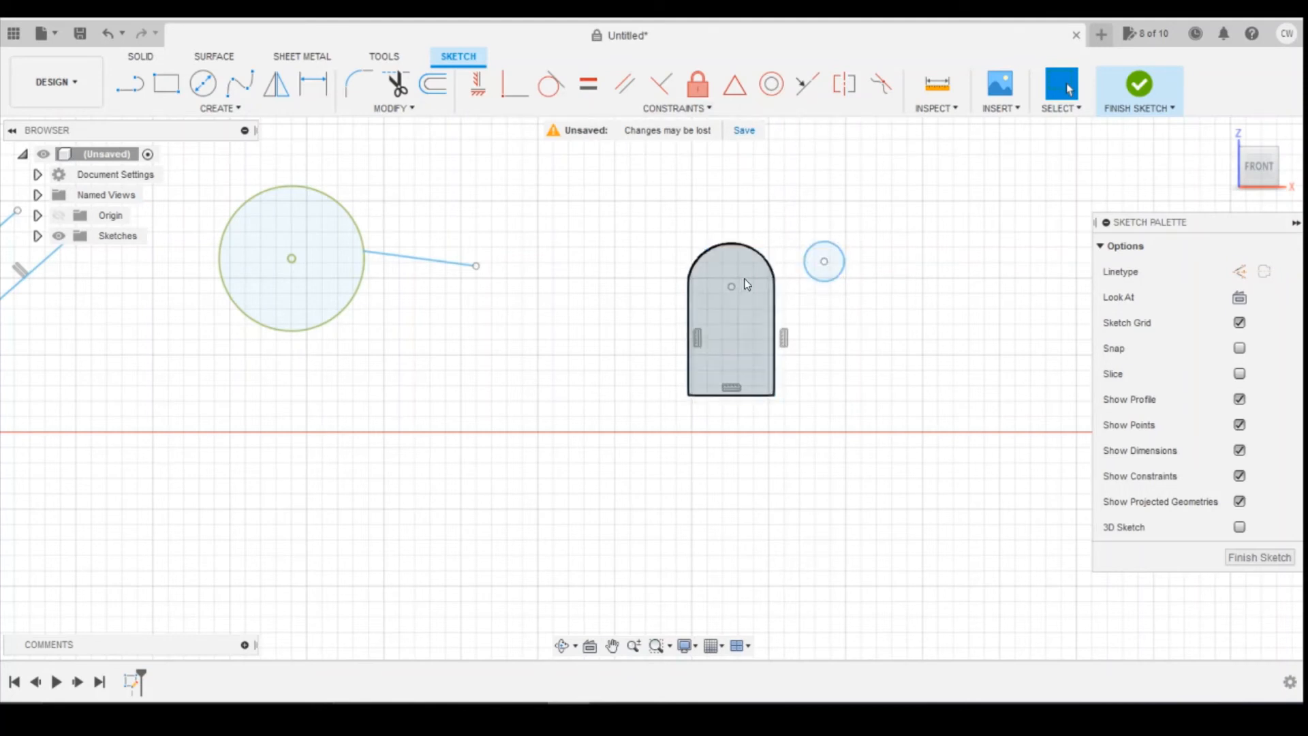
pyautogui.click(776, 90)
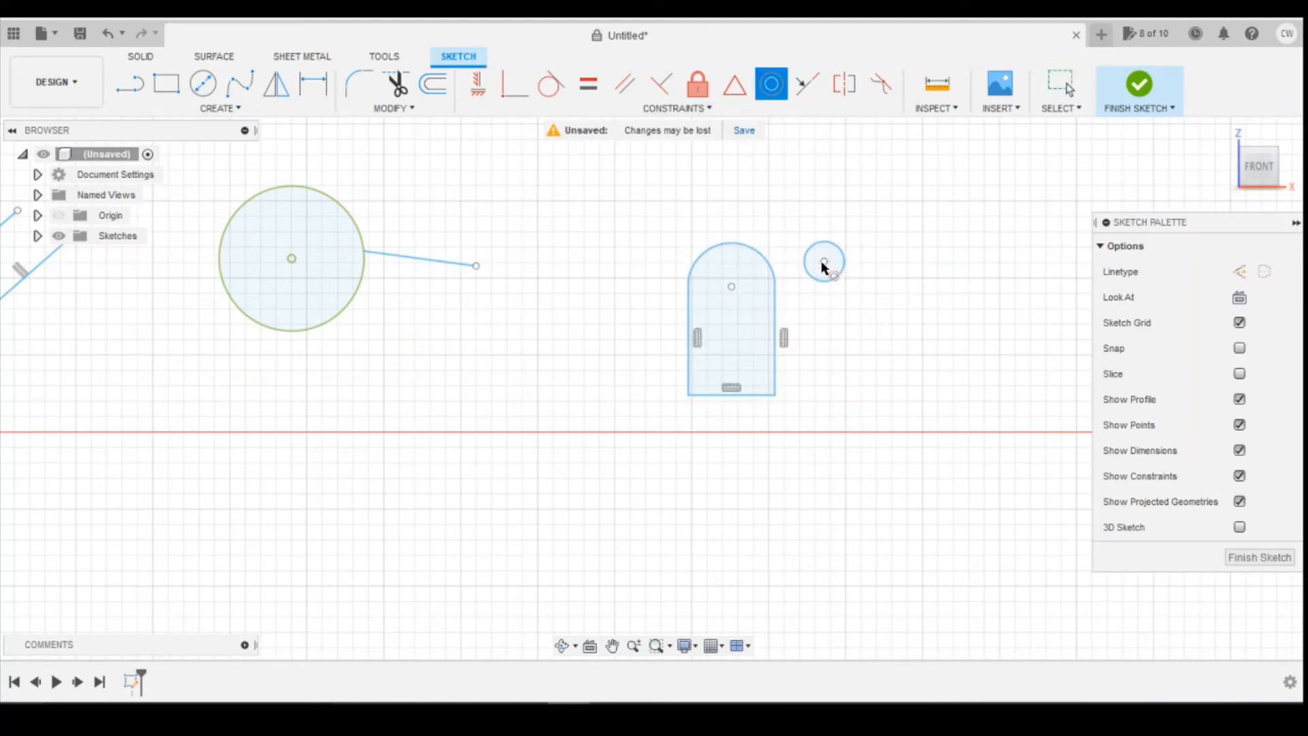
pyautogui.click(809, 273)
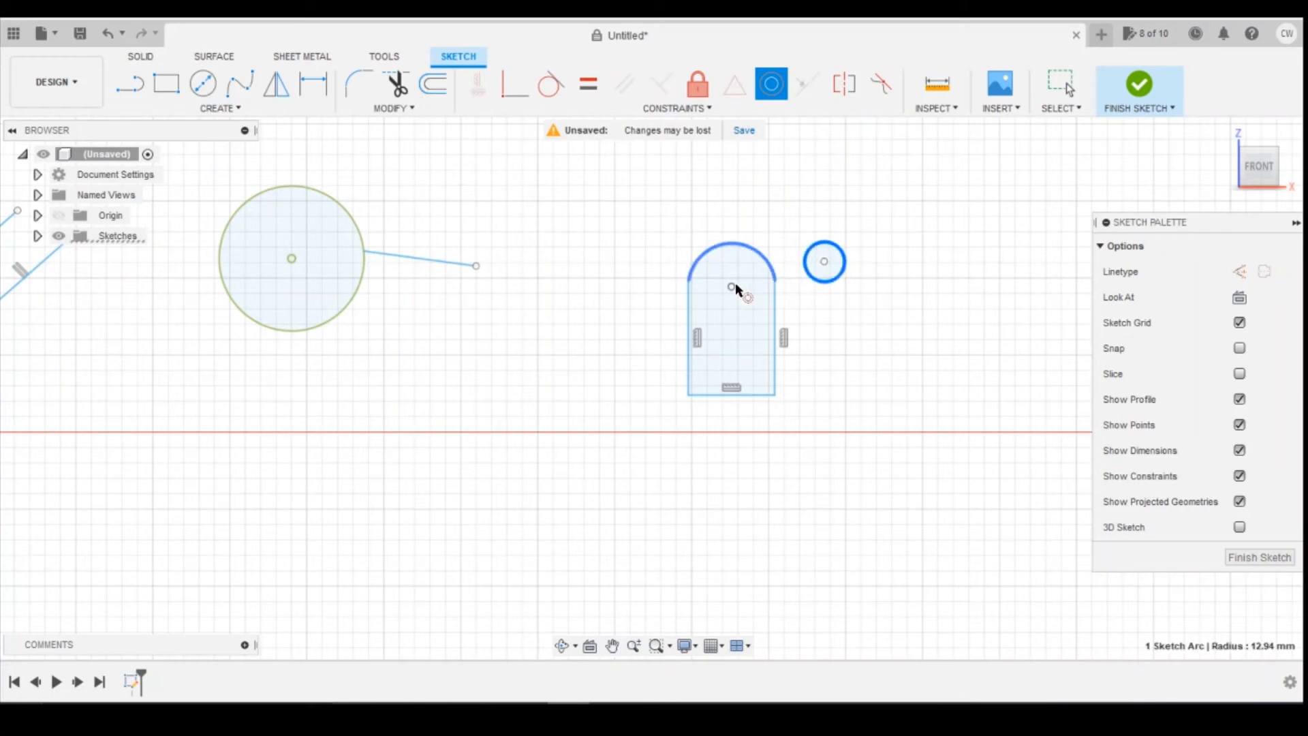
pyautogui.click(756, 259)
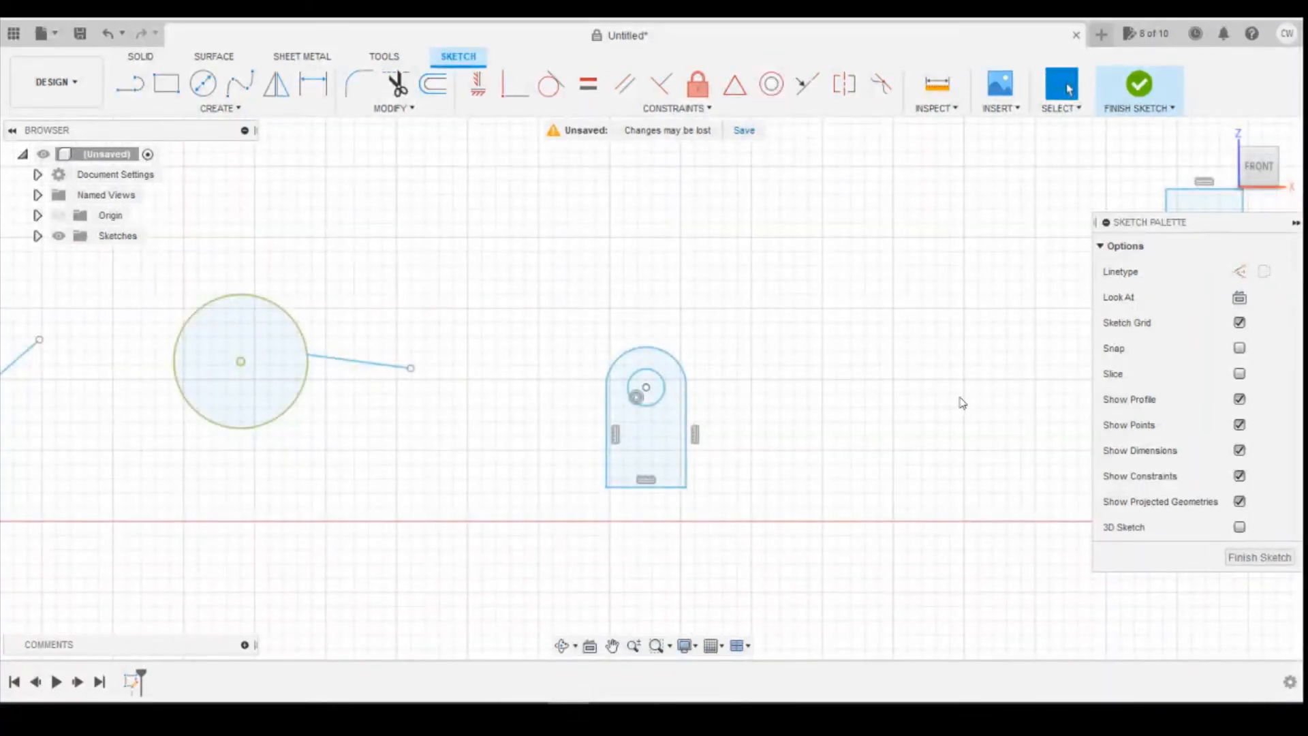
# Step: Apply a Midpoint constraint between the small rectangle's bottom edge and the large rectangle's top edge
pyautogui.moveTo(960, 398); pyautogui.dragTo(756, 397, button='middle')
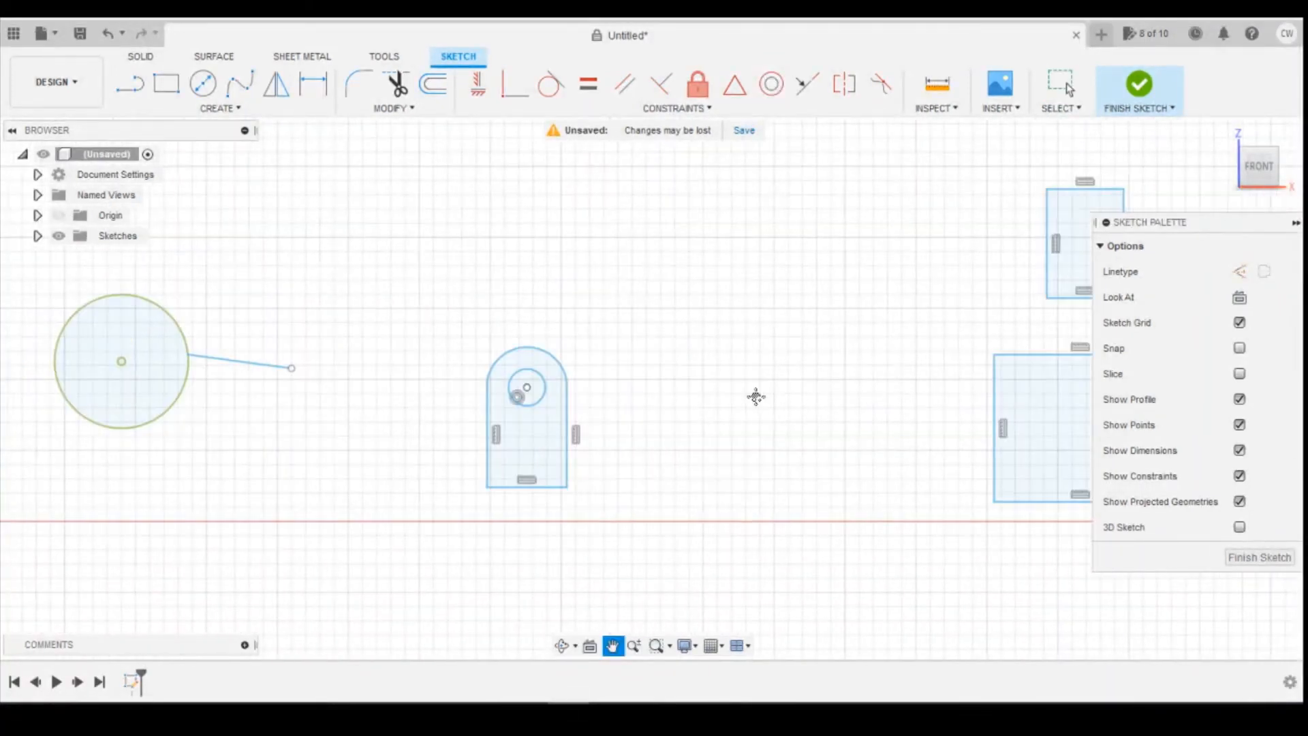
pyautogui.moveTo(756, 397); pyautogui.dragTo(469, 395)
pyautogui.moveTo(995, 307); pyautogui.dragTo(881, 307)
pyautogui.press('Escape')
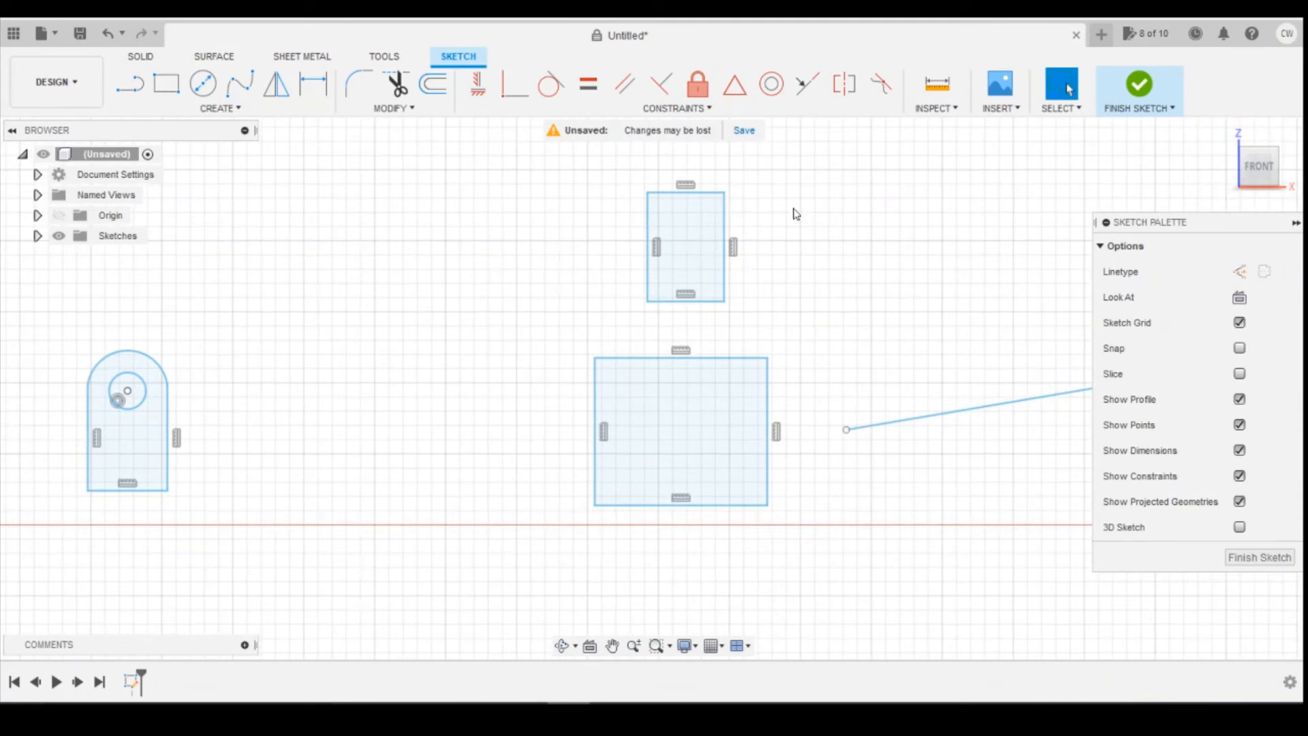
pyautogui.click(733, 94)
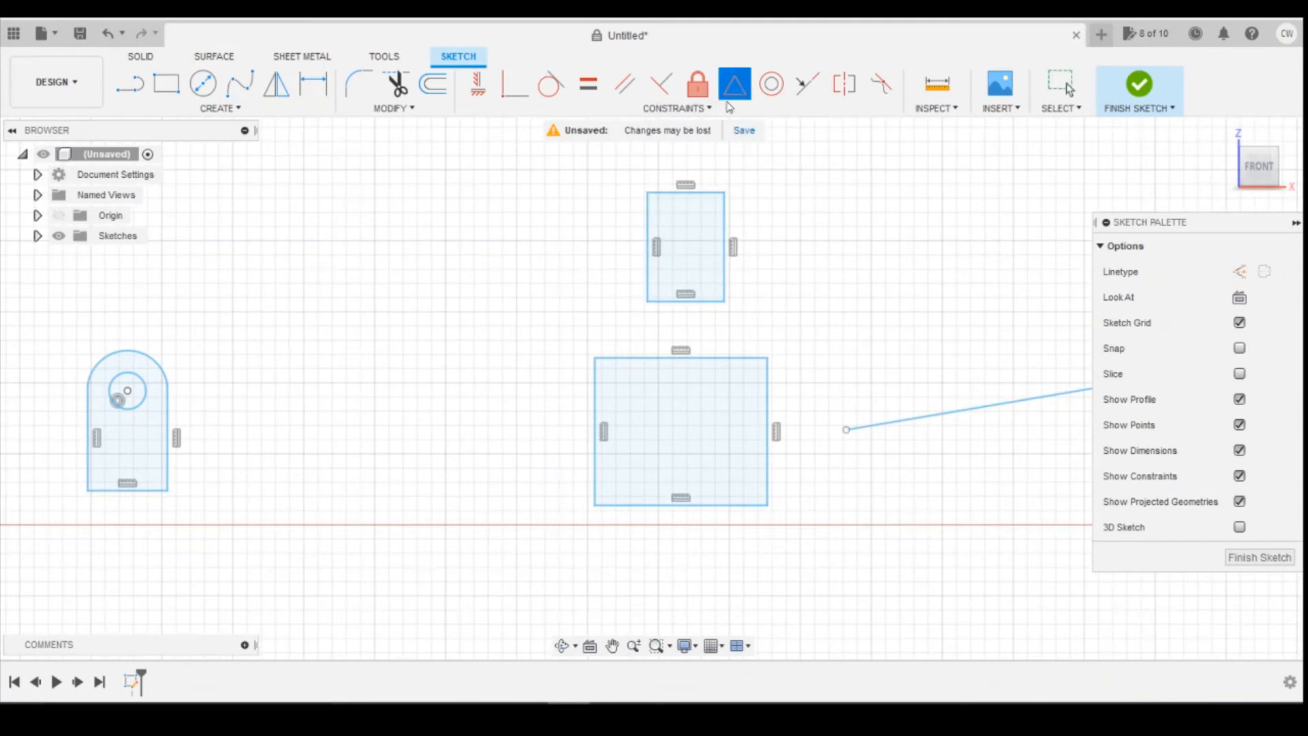
pyautogui.click(709, 301)
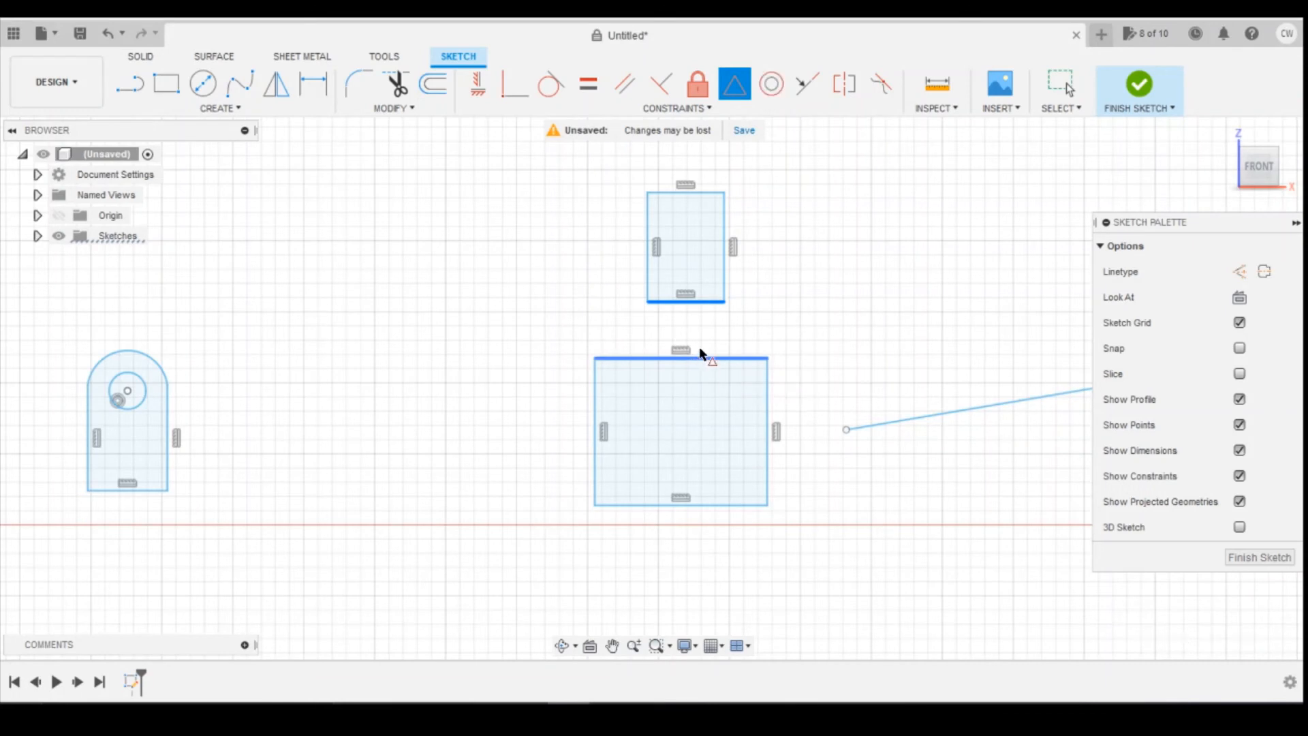
pyautogui.click(697, 358)
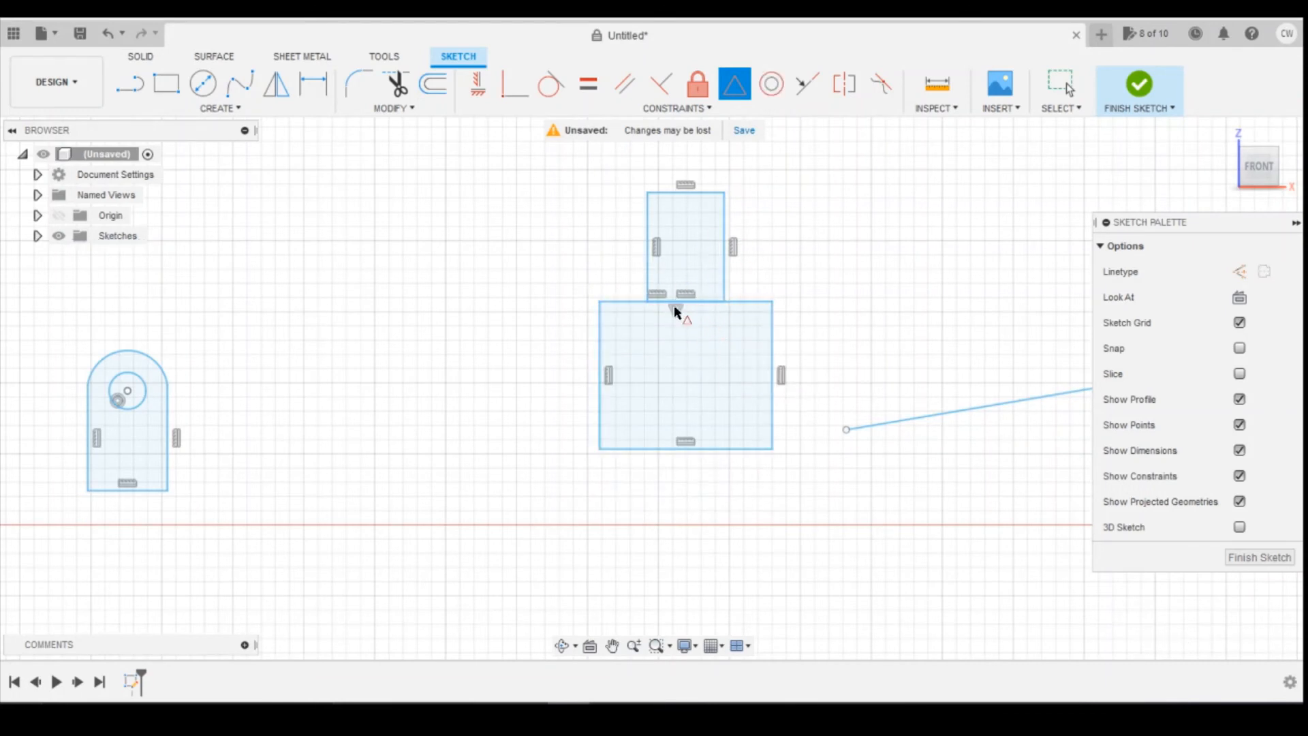
pyautogui.press('Escape')
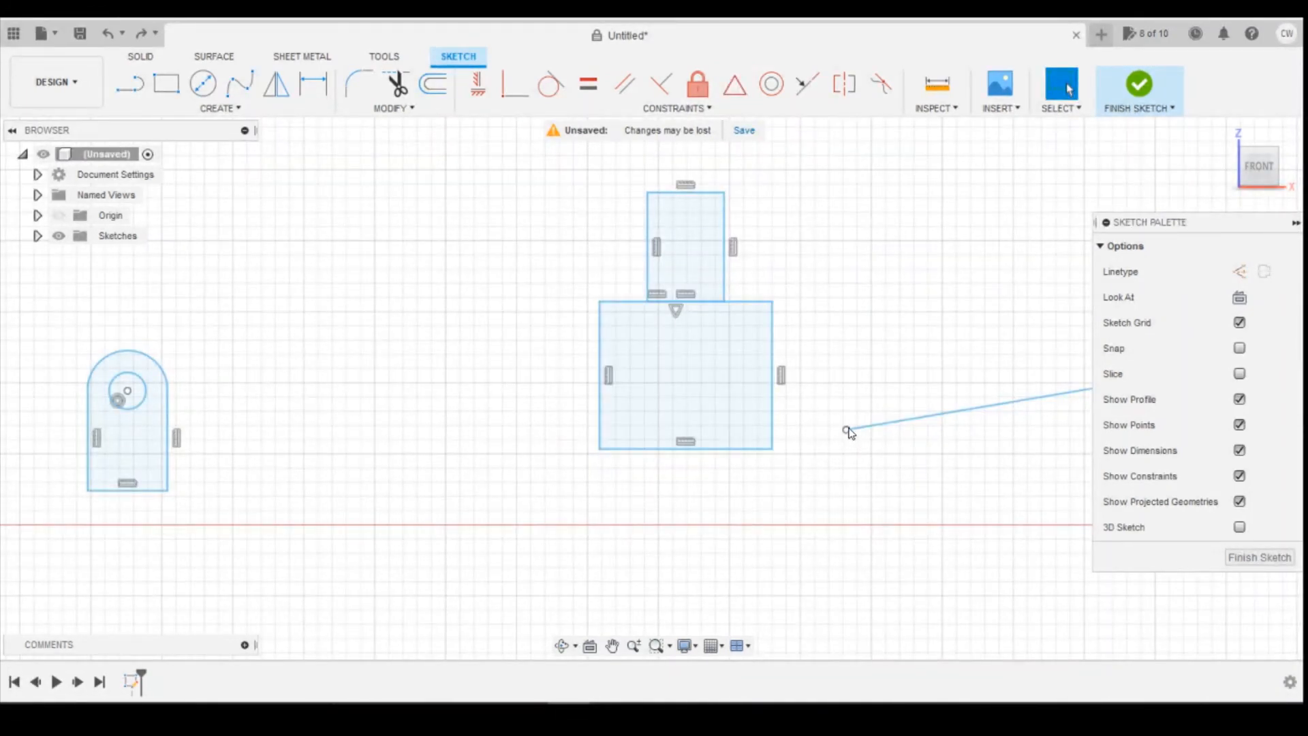
# Step: Constrain the near endpoint of the slanted line to the midpoint of the large rectangle's right edge
pyautogui.click(734, 84)
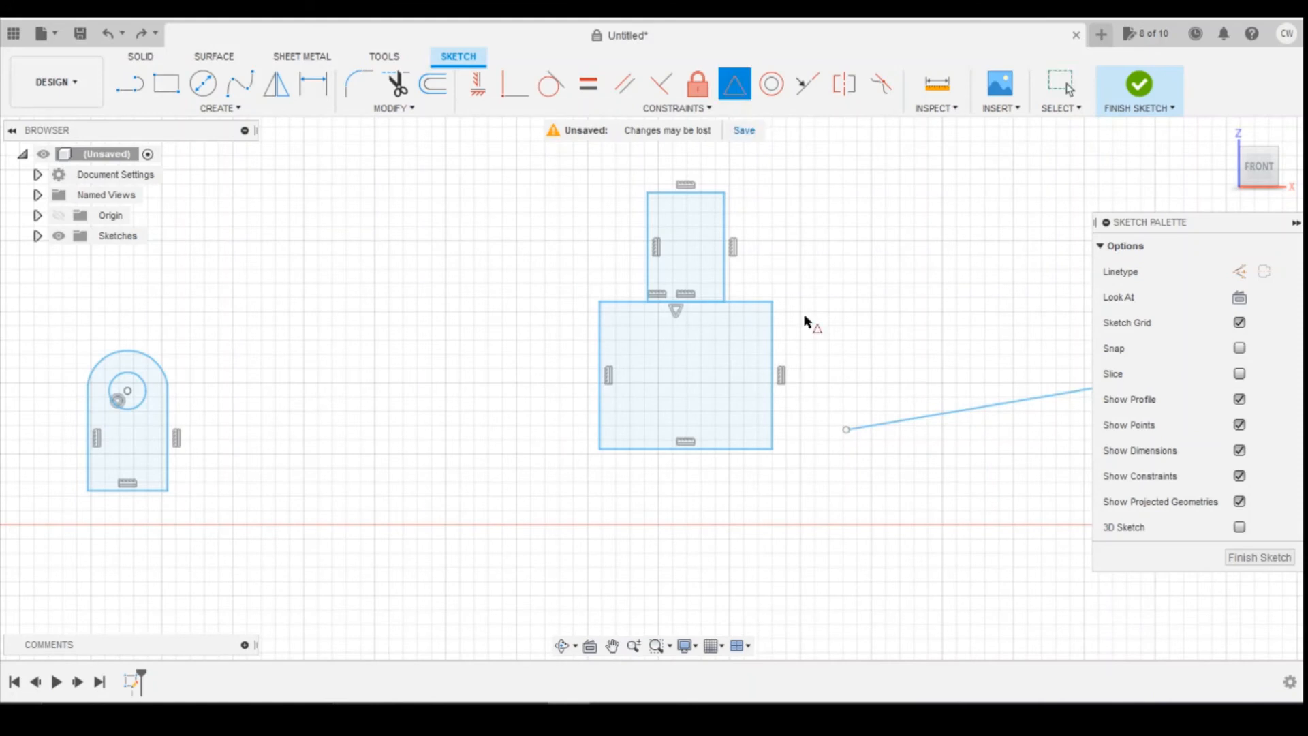
pyautogui.click(849, 432)
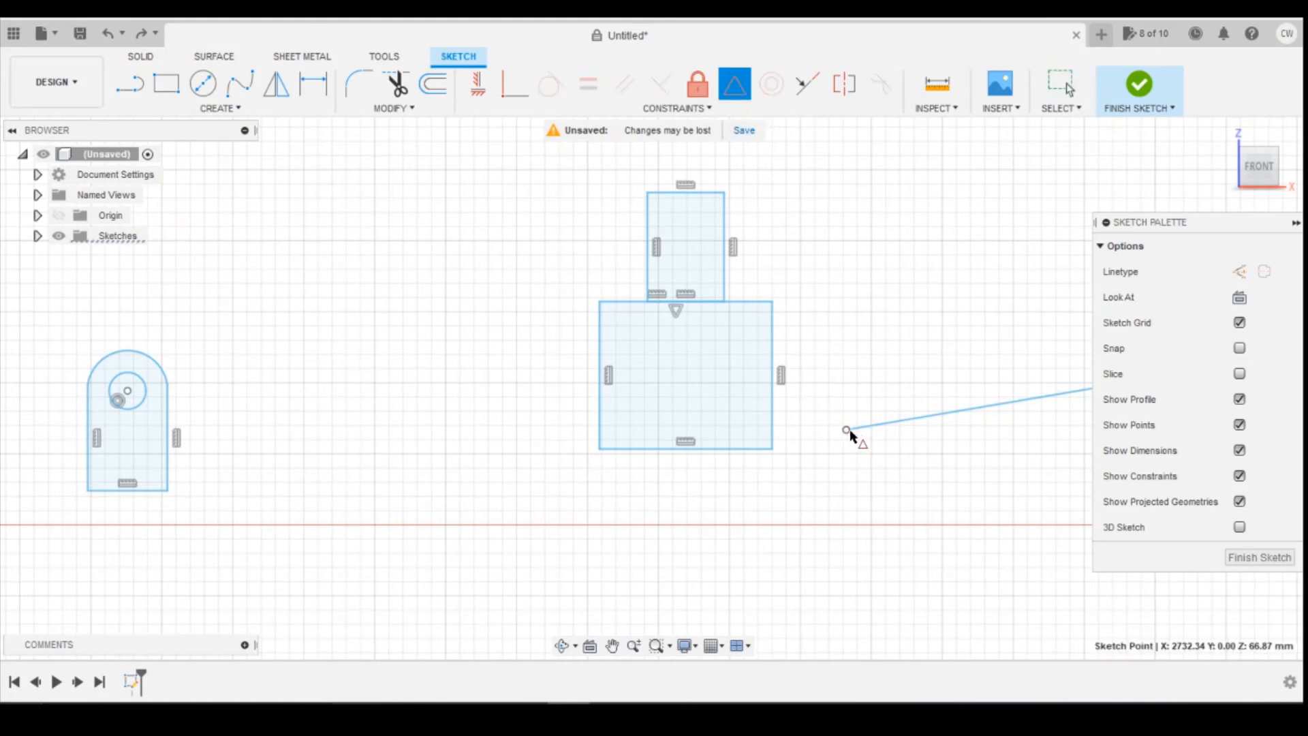
pyautogui.click(774, 384)
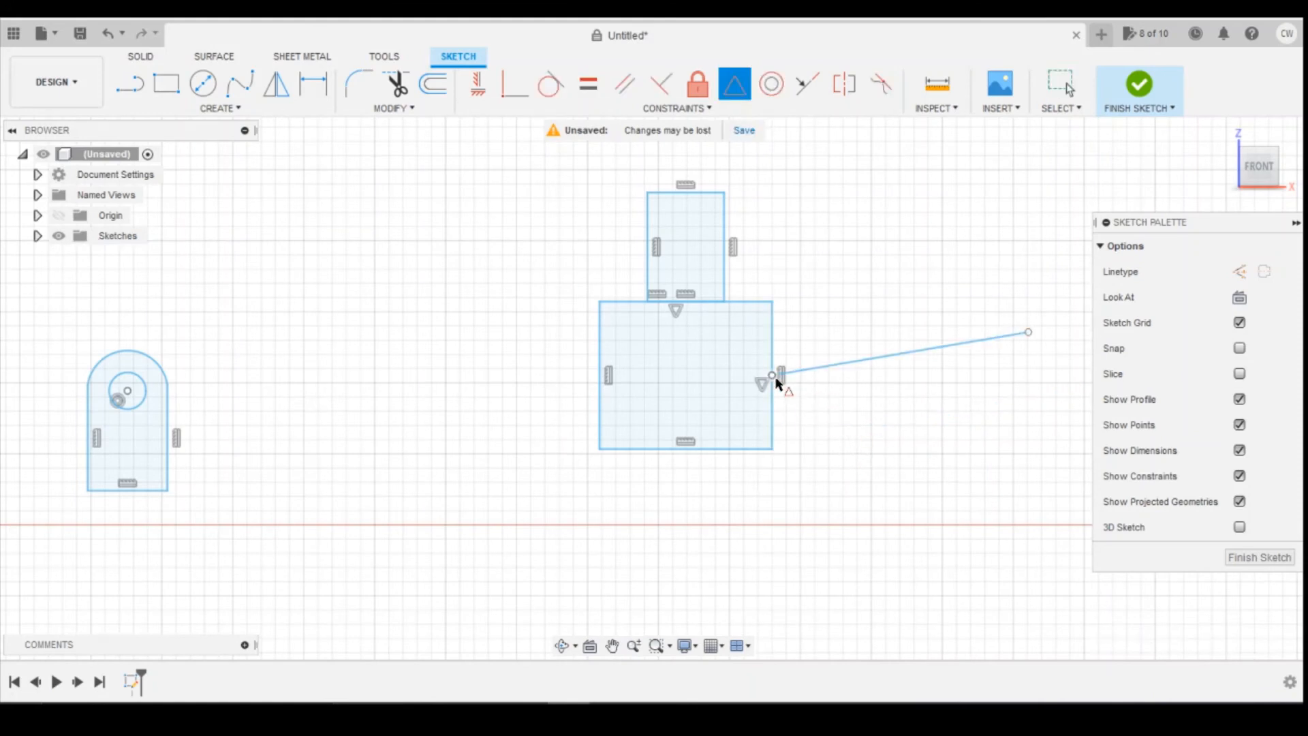
pyautogui.press('Escape')
# Step: Test the midpoint joints by moving the attached line's free endpoint and enlarging the large rectangle
pyautogui.click(936, 357)
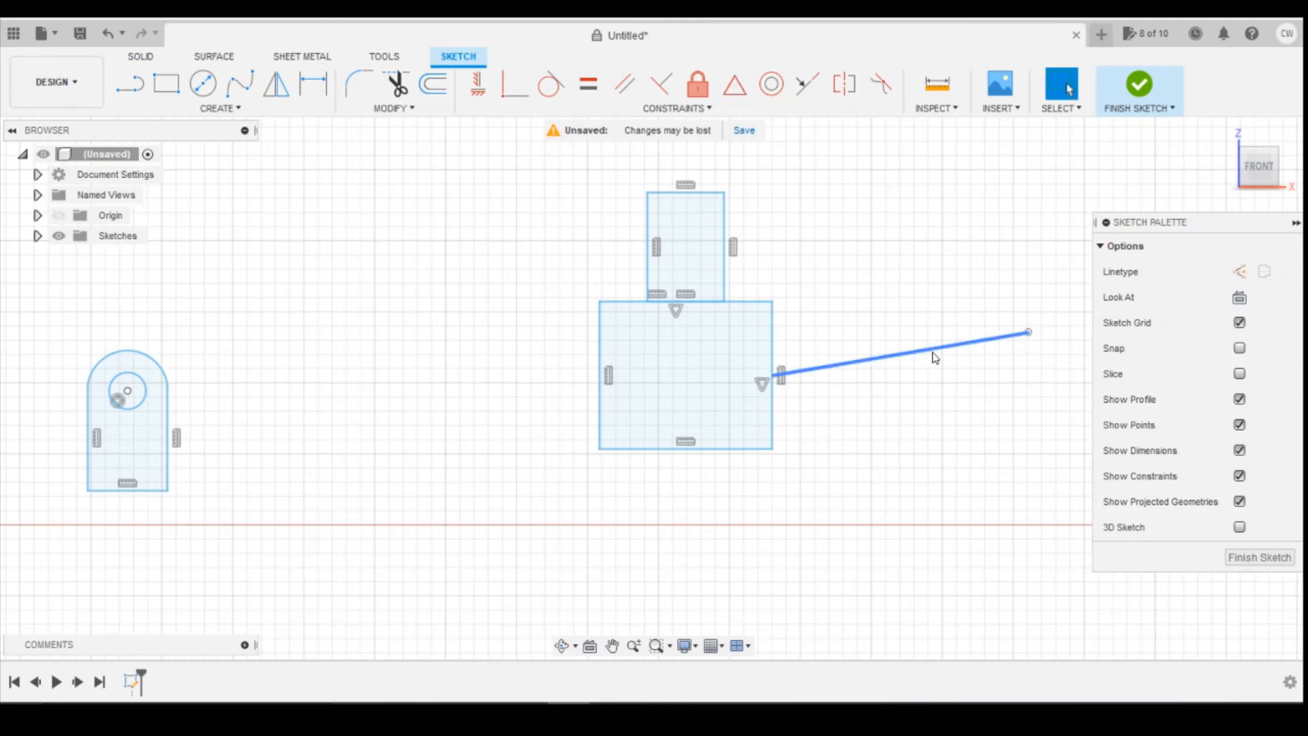
pyautogui.moveTo(927, 356)
pyautogui.mouseDown()
pyautogui.moveTo(929, 408)
pyautogui.moveTo(929, 356)
pyautogui.moveTo(930, 378)
pyautogui.moveTo(1027, 365)
pyautogui.moveTo(1025, 470)
pyautogui.moveTo(1016, 354)
pyautogui.mouseUp()
pyautogui.hotkey('ctrl', 'z')
pyautogui.hotkey('ctrl', 'z')
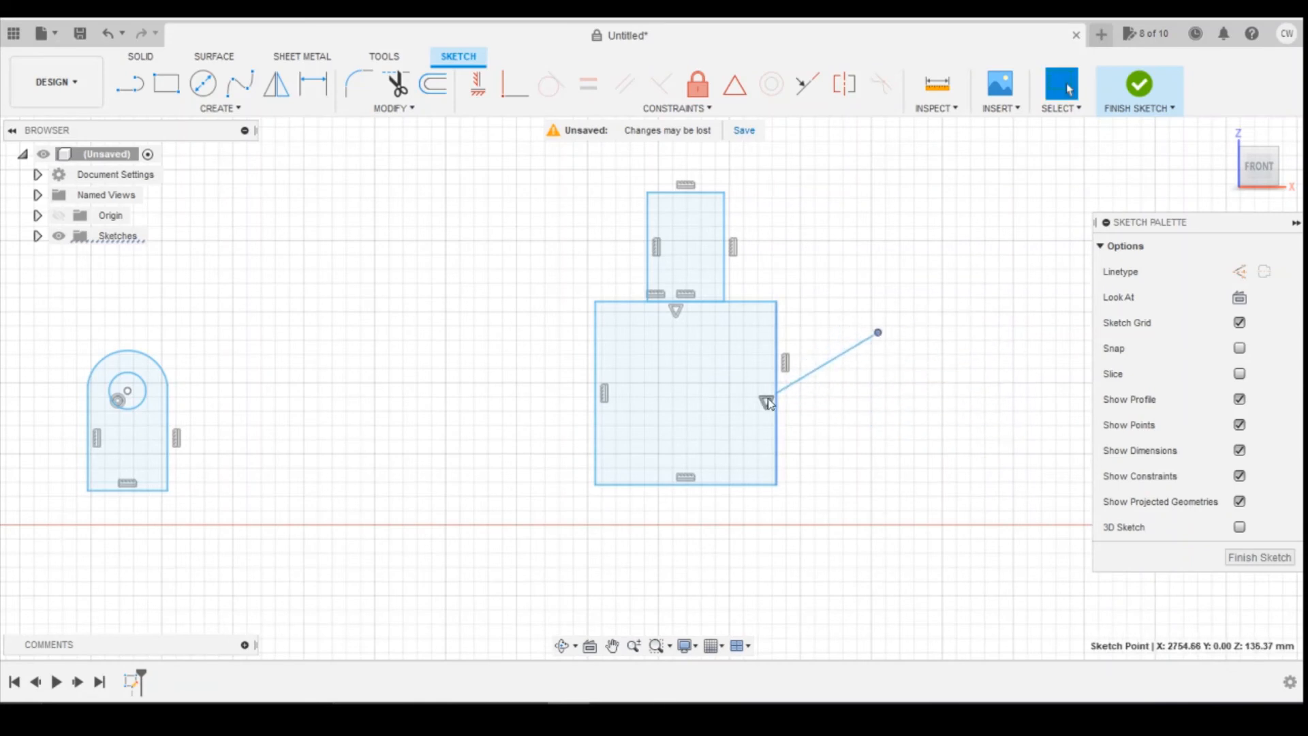
# Step: Make the tilted square's lower-left edge collinear with the top edge of the rectangle below it
pyautogui.moveTo(970, 474)
pyautogui.mouseDown(button='middle')
pyautogui.moveTo(949, 461)
pyautogui.moveTo(528, 453)
pyautogui.mouseUp(button='middle')
pyautogui.moveTo(805, 432); pyautogui.dragTo(633, 444, button='middle')
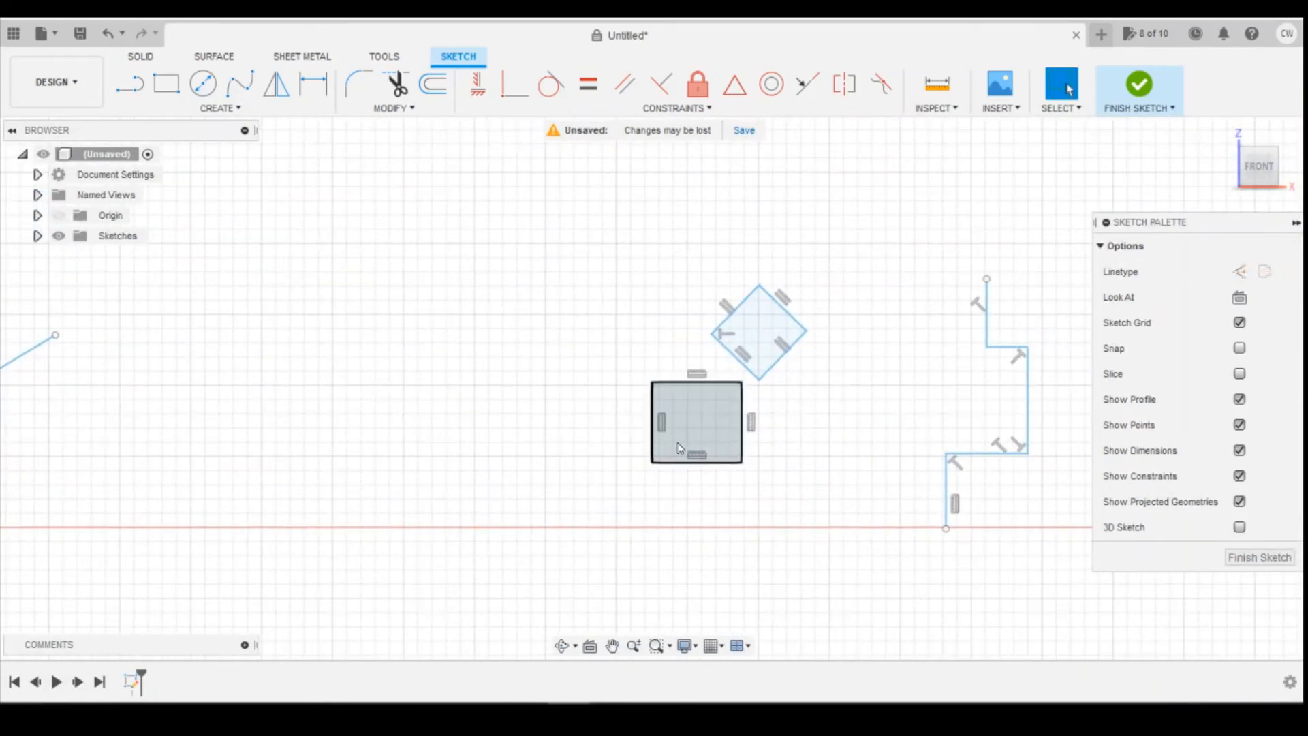
pyautogui.scroll(3, 675, 403)
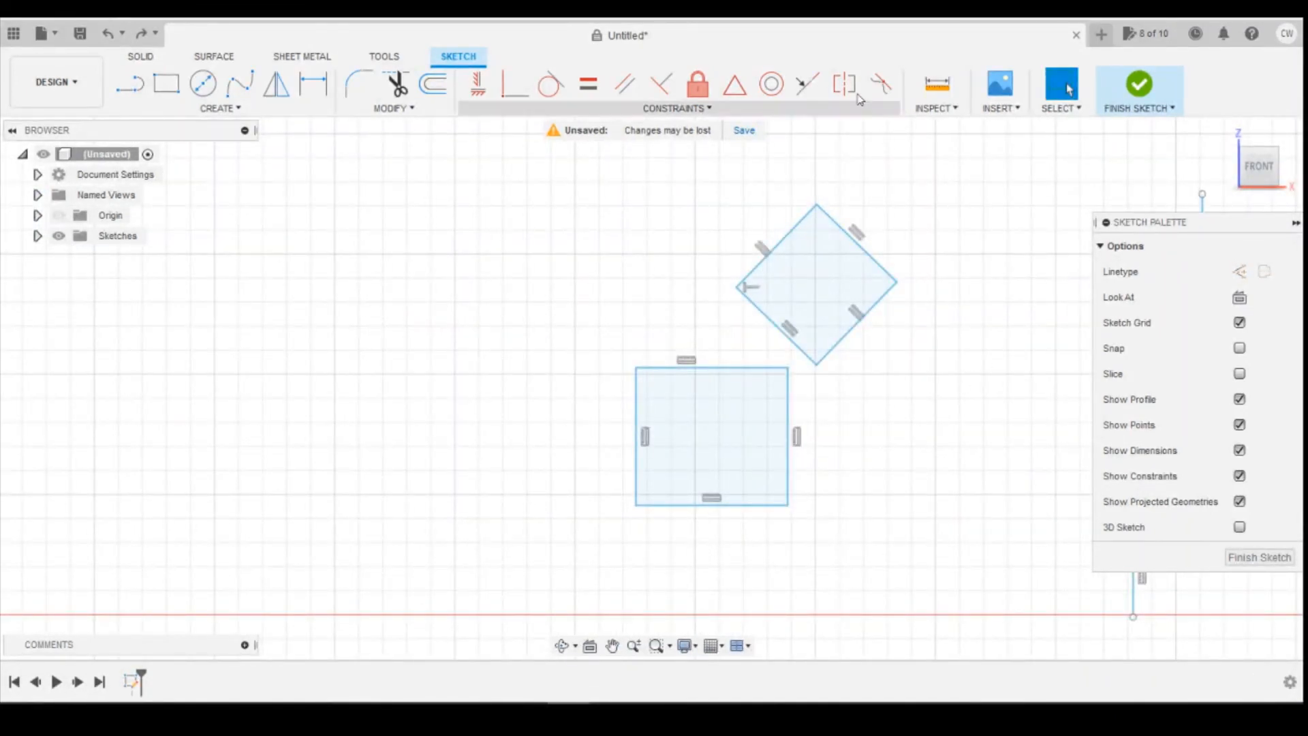
pyautogui.click(808, 94)
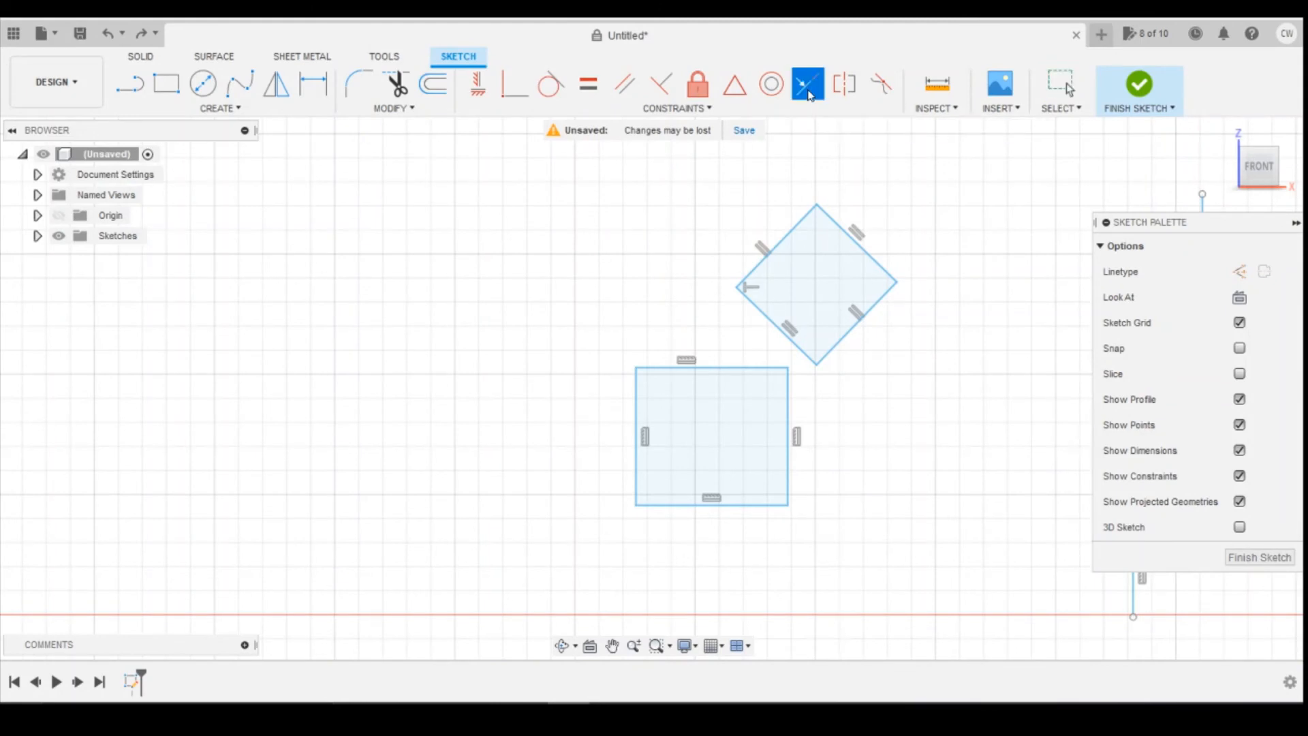
pyautogui.click(769, 317)
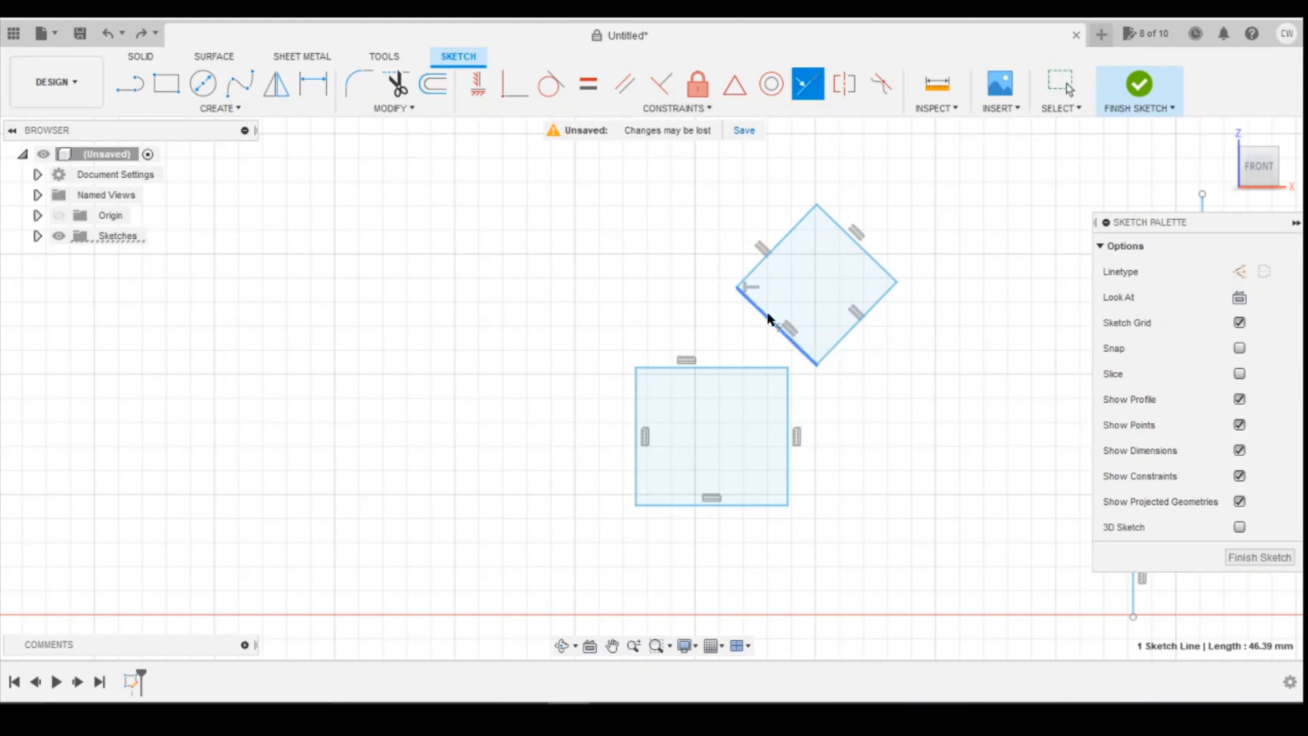
pyautogui.click(739, 370)
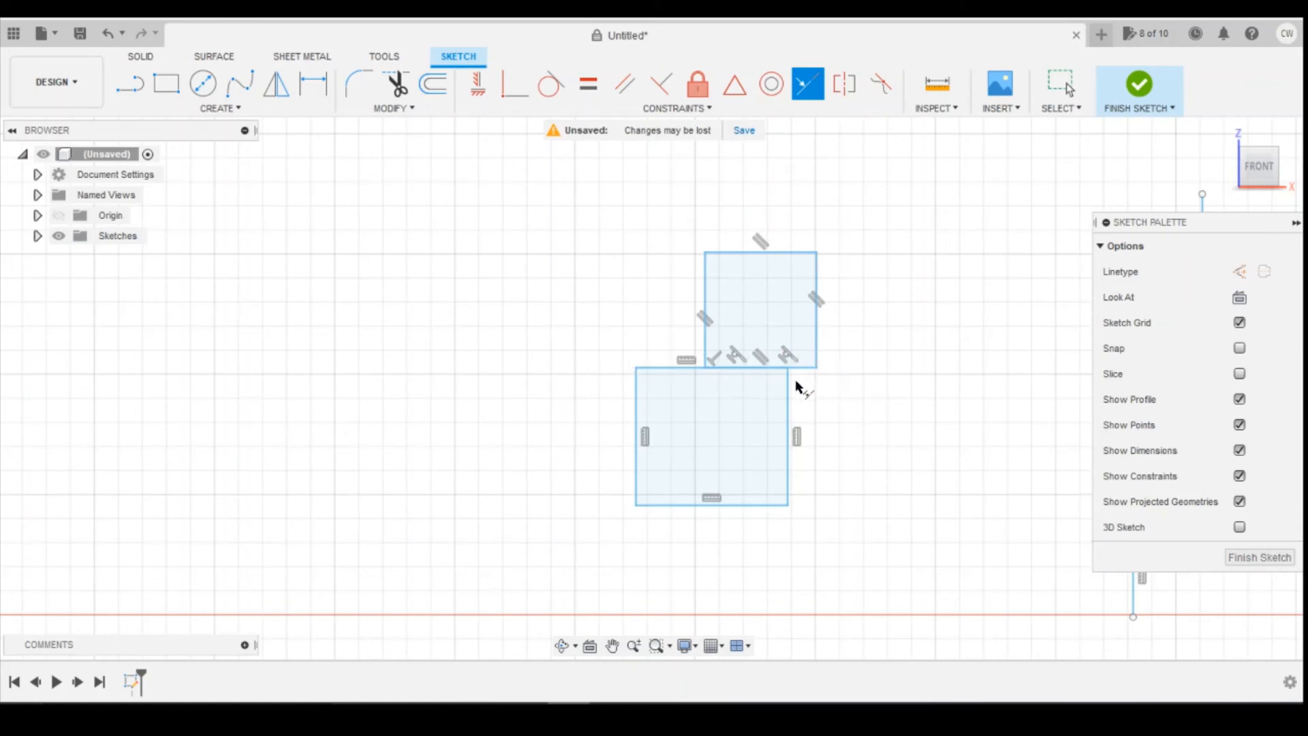
pyautogui.press('Escape')
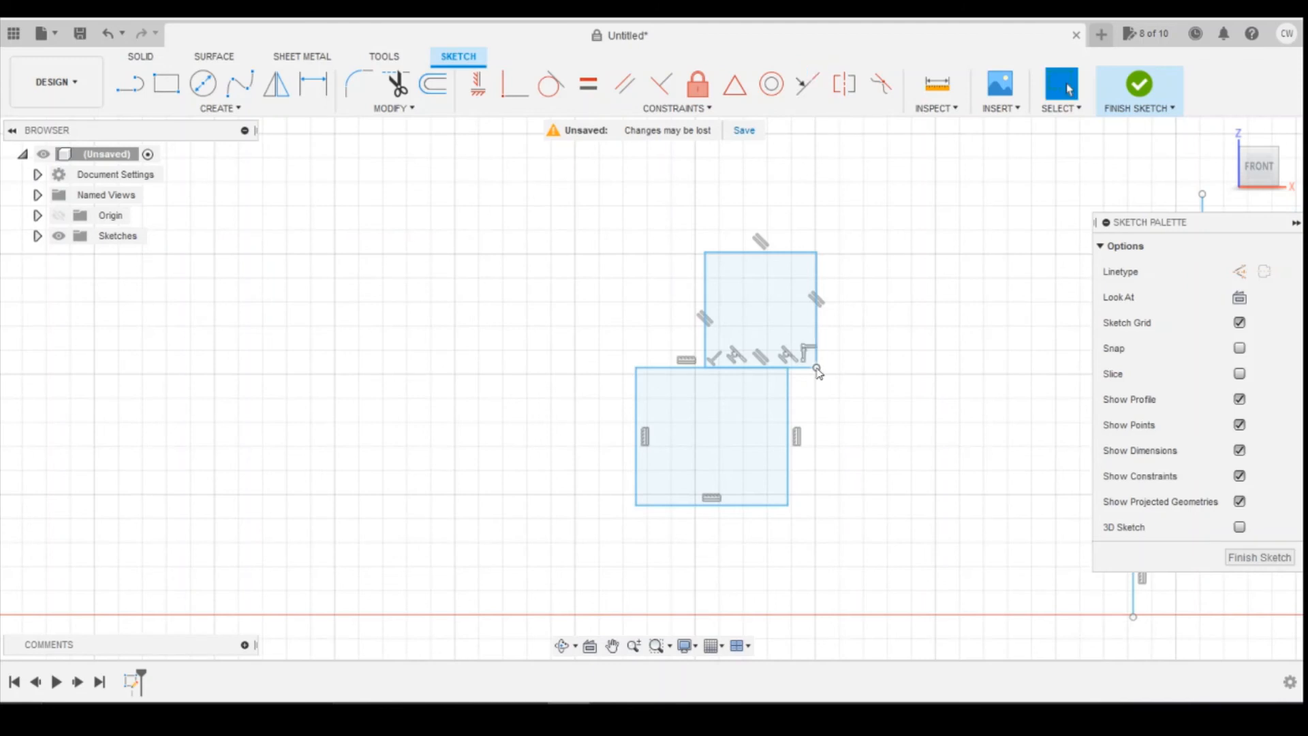
# Step: Test the collinear relation by moving the upper rectangle's corner and side edge until its bottom edge is about 93 mm long
pyautogui.click(817, 351)
pyautogui.moveTo(816, 368)
pyautogui.mouseDown()
pyautogui.moveTo(811, 379)
pyautogui.moveTo(804, 337)
pyautogui.mouseUp()
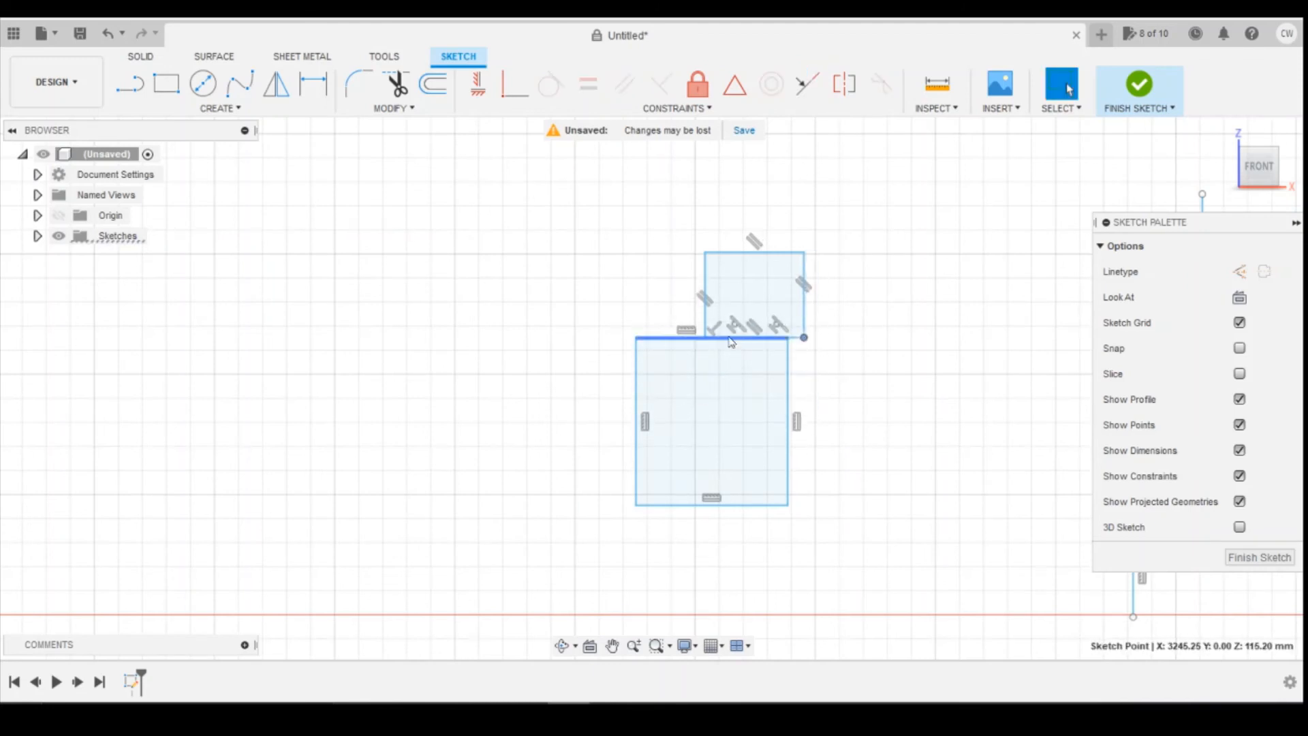
pyautogui.click(705, 310)
pyautogui.moveTo(705, 310)
pyautogui.mouseDown()
pyautogui.moveTo(800, 300)
pyautogui.moveTo(665, 307)
pyautogui.moveTo(1044, 320)
pyautogui.moveTo(997, 326)
pyautogui.moveTo(1030, 320)
pyautogui.moveTo(981, 356)
pyautogui.moveTo(996, 330)
pyautogui.moveTo(975, 416)
pyautogui.mouseUp()
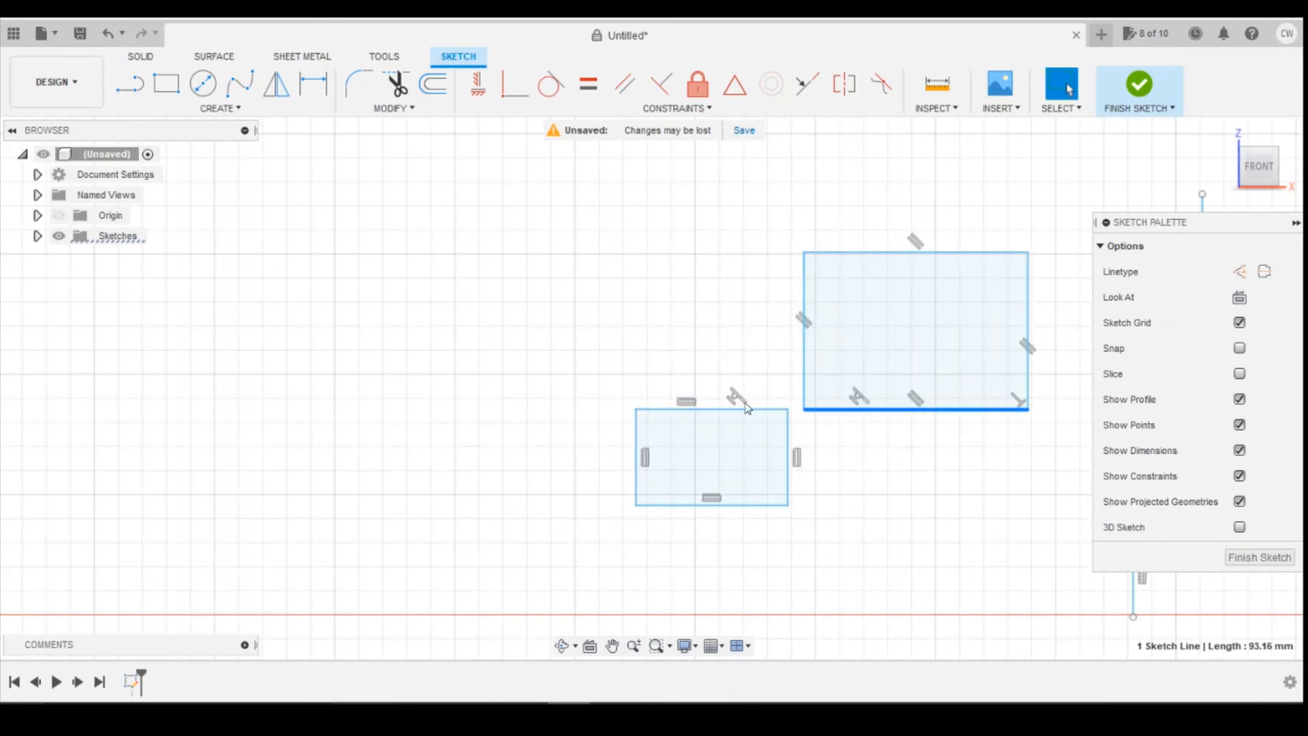
# Step: Draw a two-point fit point spline on the stepped line, from its lower-left corner to the inner corner under the upper vertical segment
pyautogui.moveTo(971, 454)
pyautogui.mouseDown(button='middle')
pyautogui.moveTo(488, 438)
pyautogui.moveTo(597, 415)
pyautogui.mouseUp(button='middle')
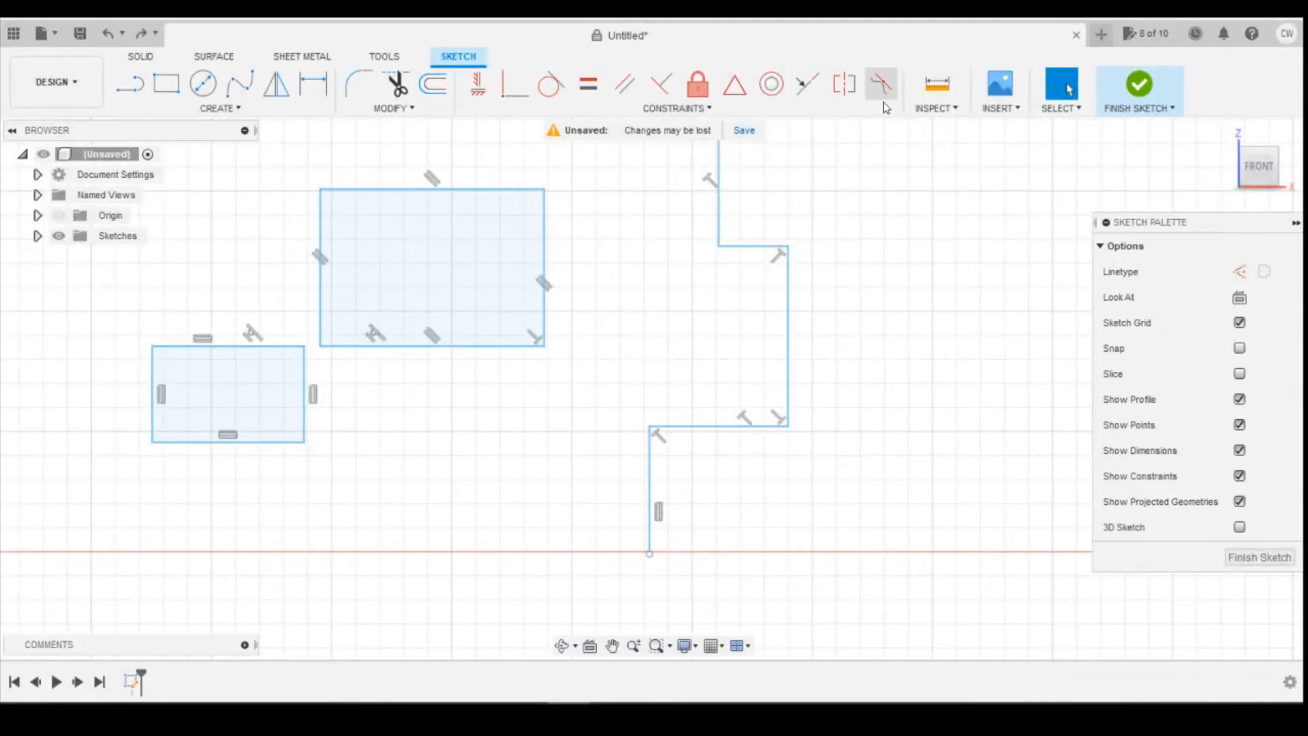
pyautogui.press('d')
pyautogui.press('Escape')
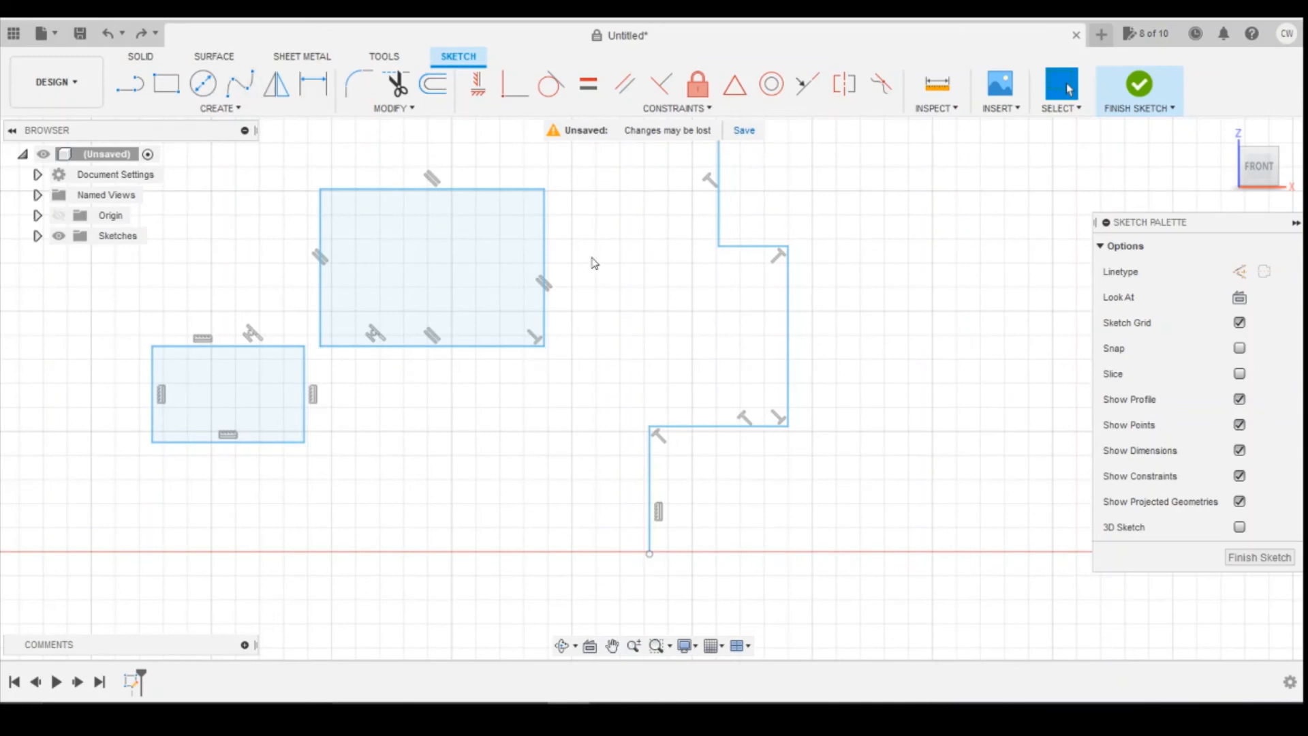
pyautogui.click(240, 83)
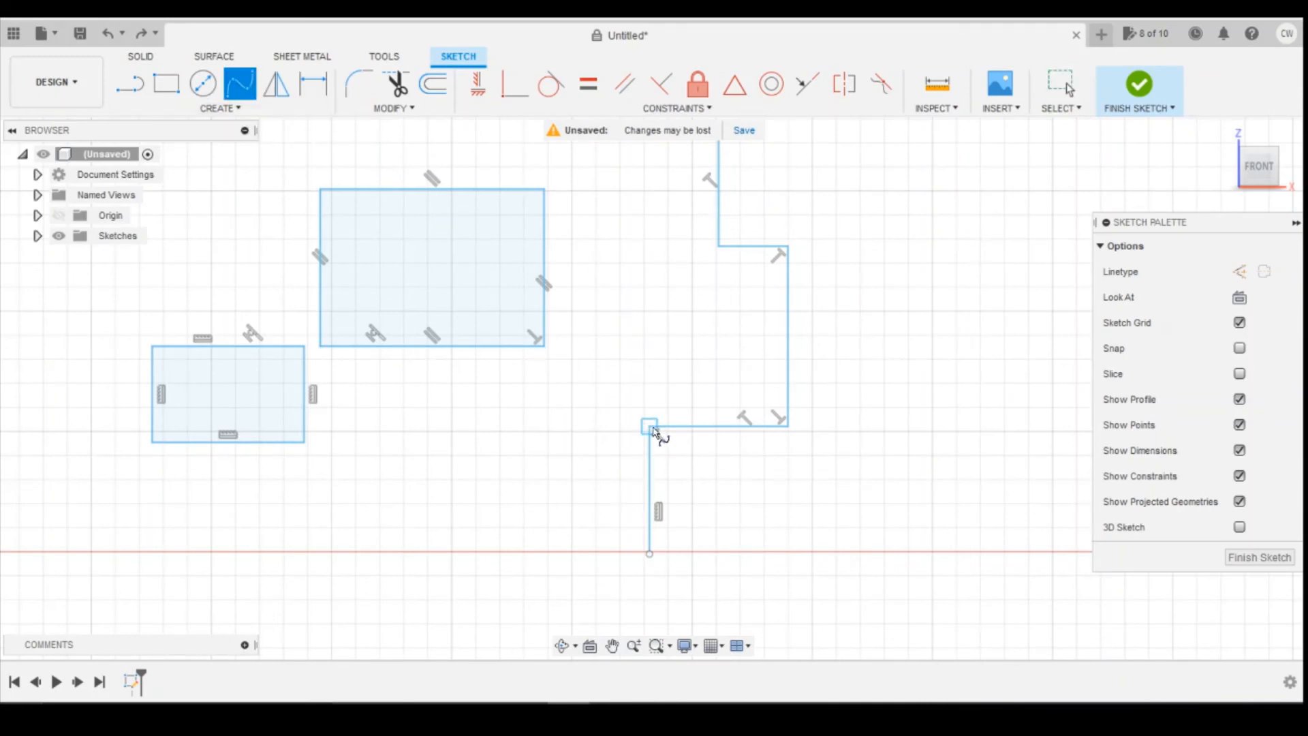
pyautogui.click(650, 428)
pyautogui.click(719, 246)
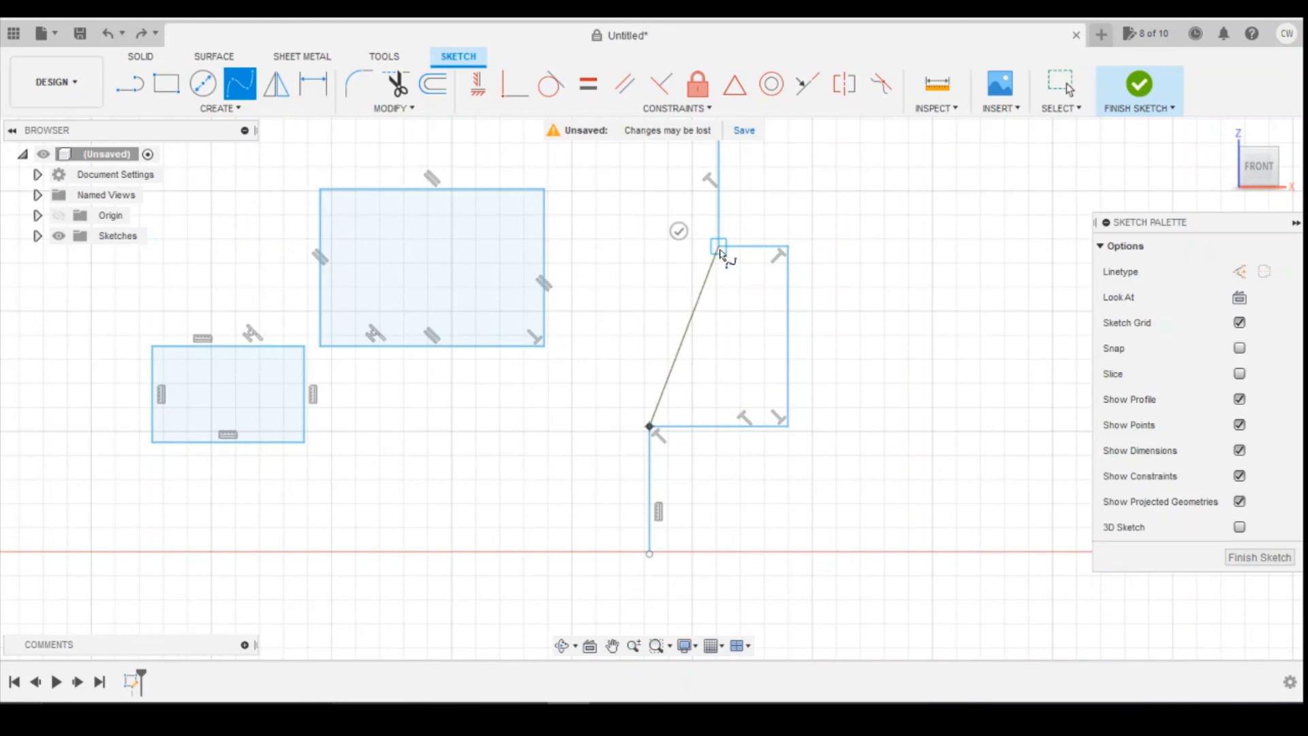
pyautogui.click(679, 230)
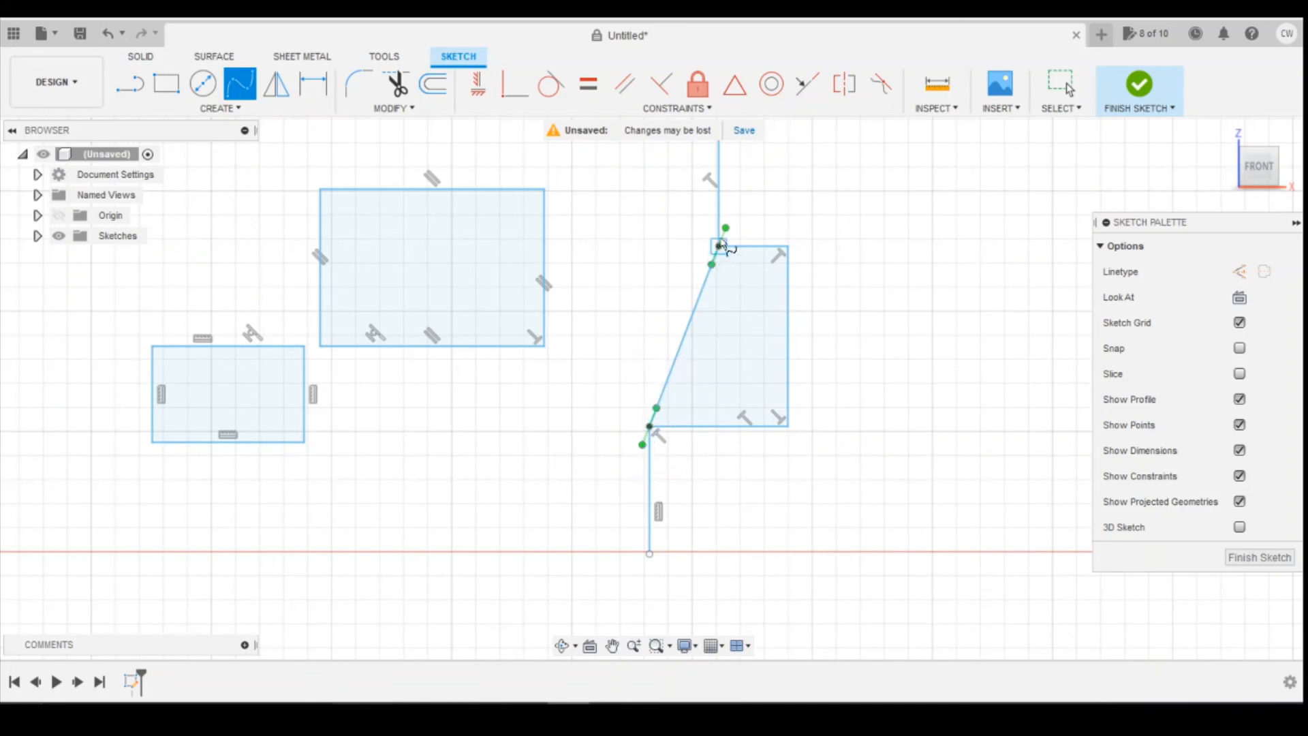
# Step: Apply Curvature constraints between the spline and both the lower and upper vertical lines of the stepped profile
pyautogui.click(881, 83)
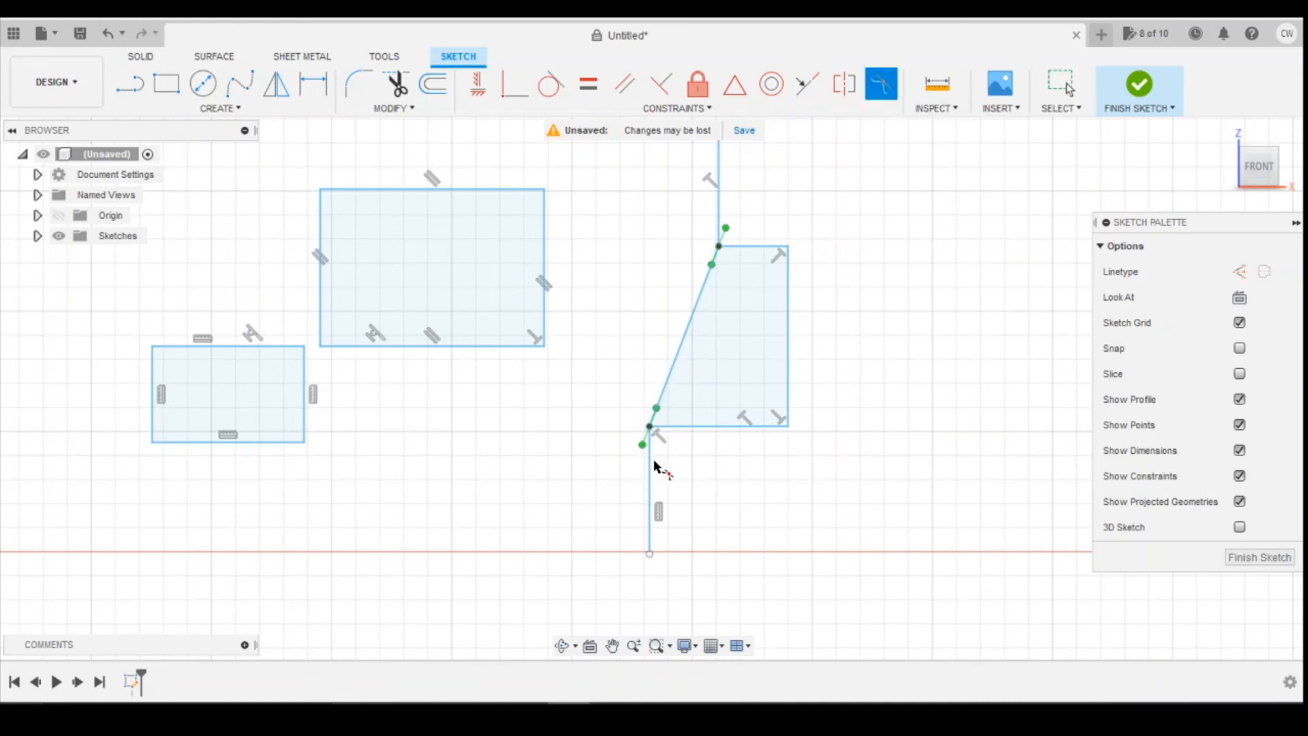
pyautogui.click(649, 462)
pyautogui.click(674, 380)
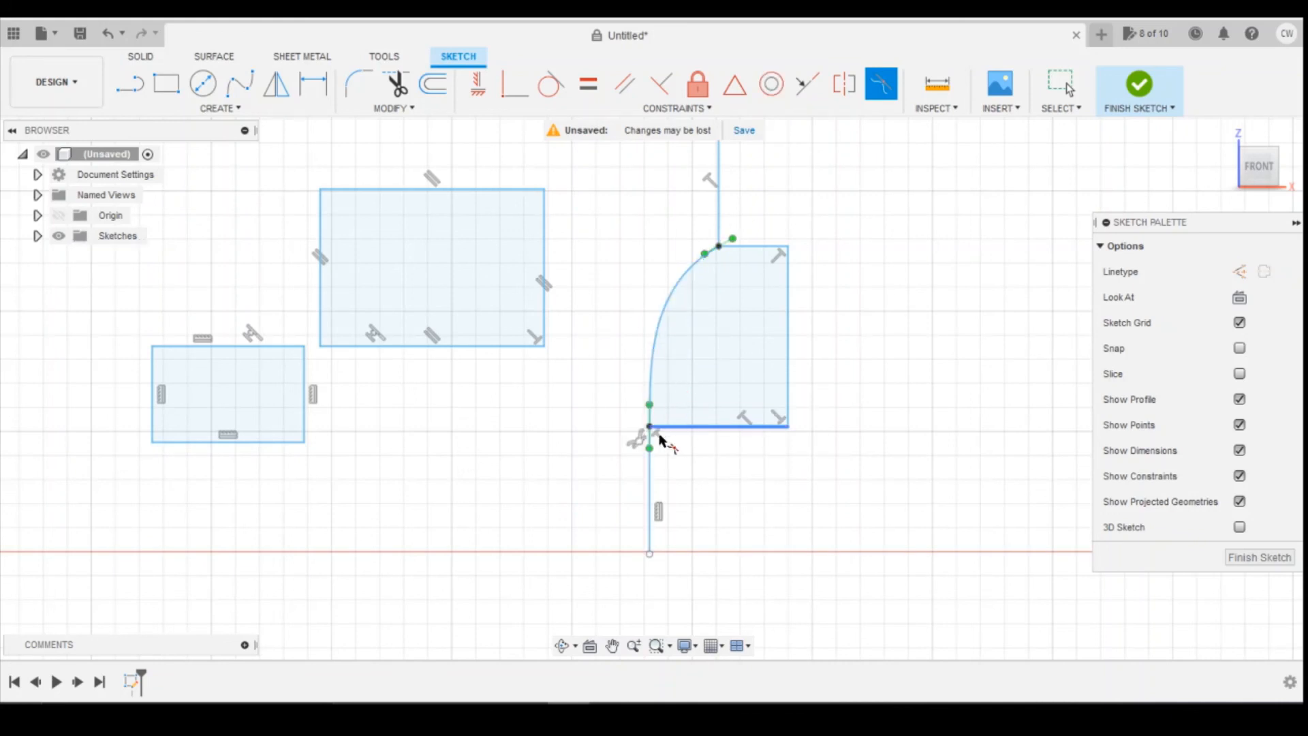
pyautogui.click(693, 274)
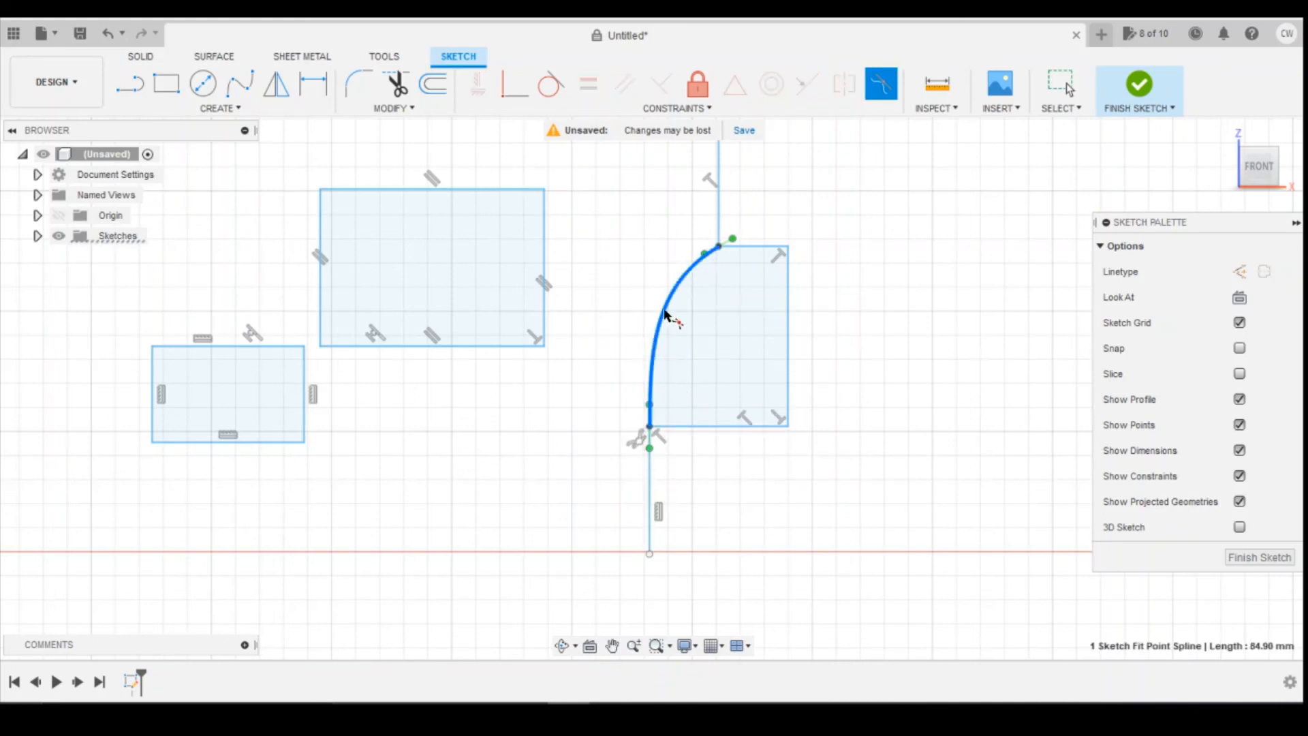
pyautogui.click(719, 214)
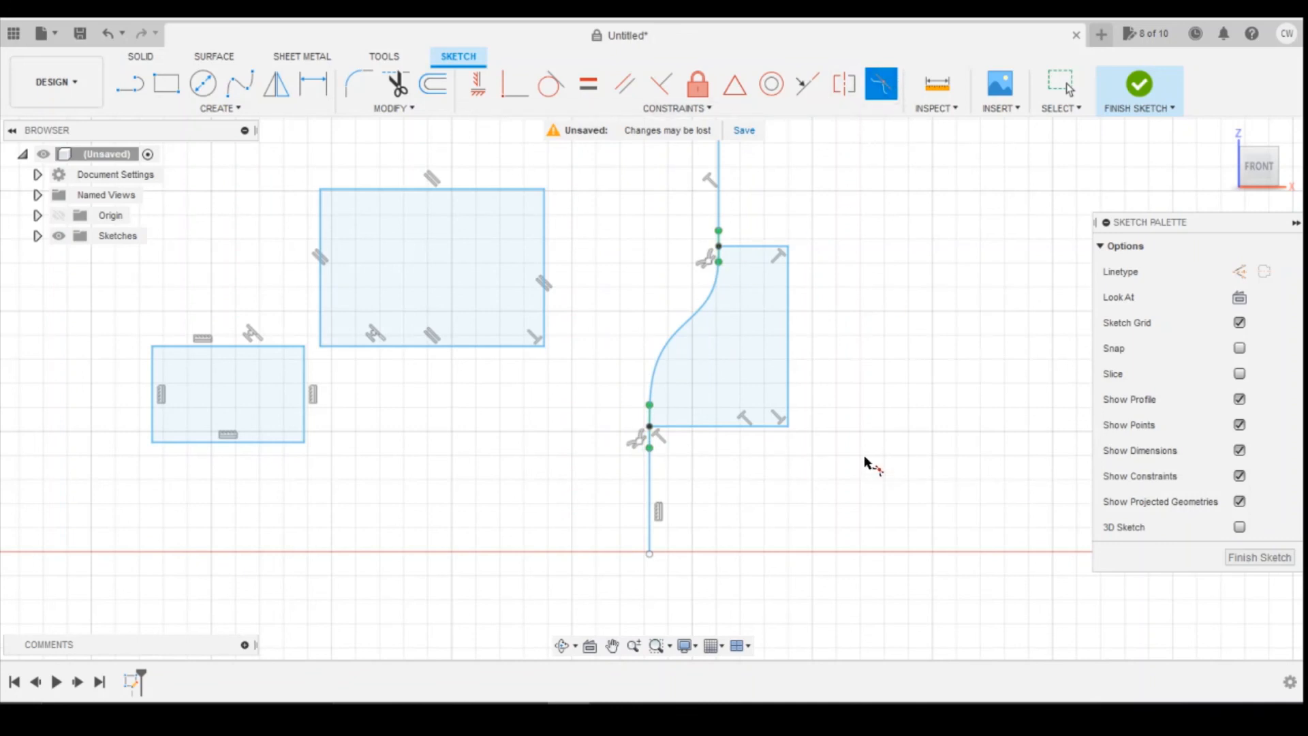
pyautogui.press('Escape')
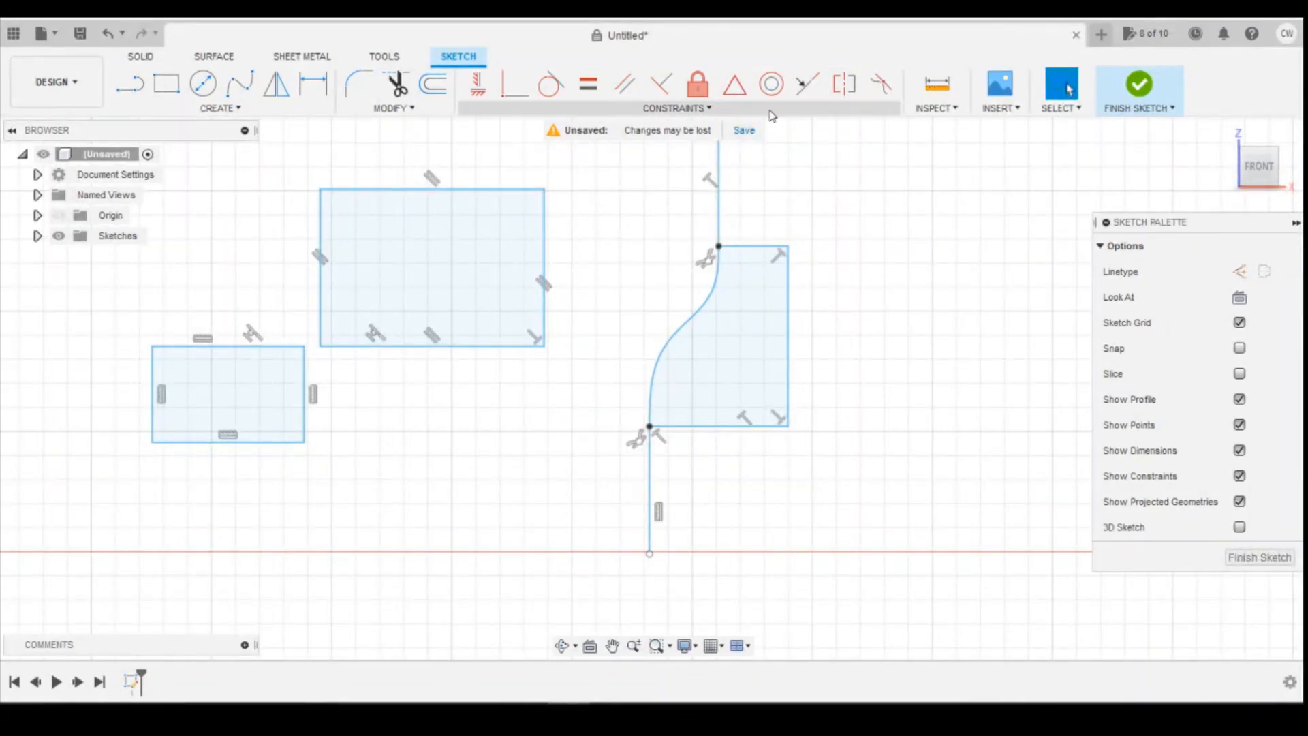